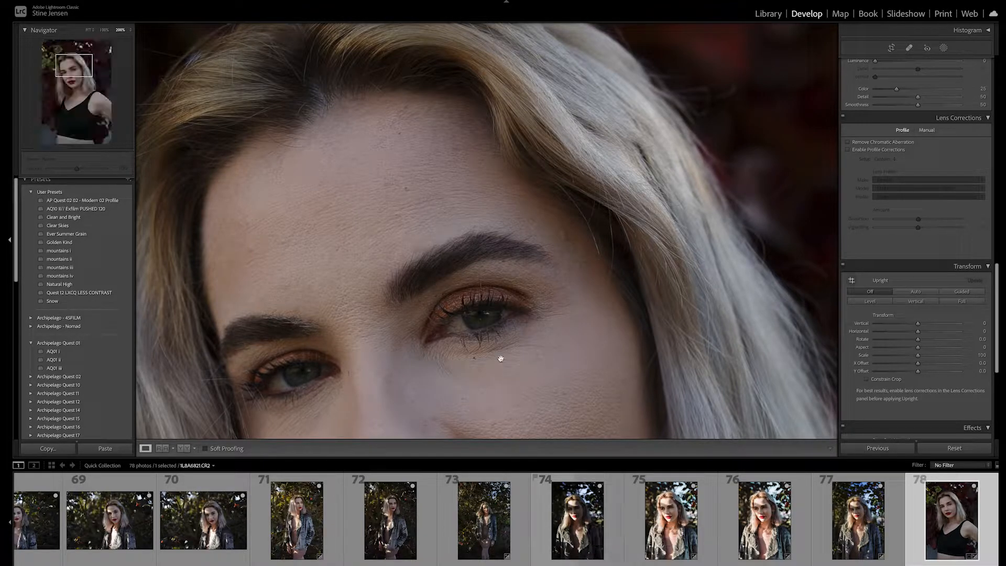
- Open the Crop tool and expand the crop outward to the full image frame
left_click_drag(508, 353, 550, 141)
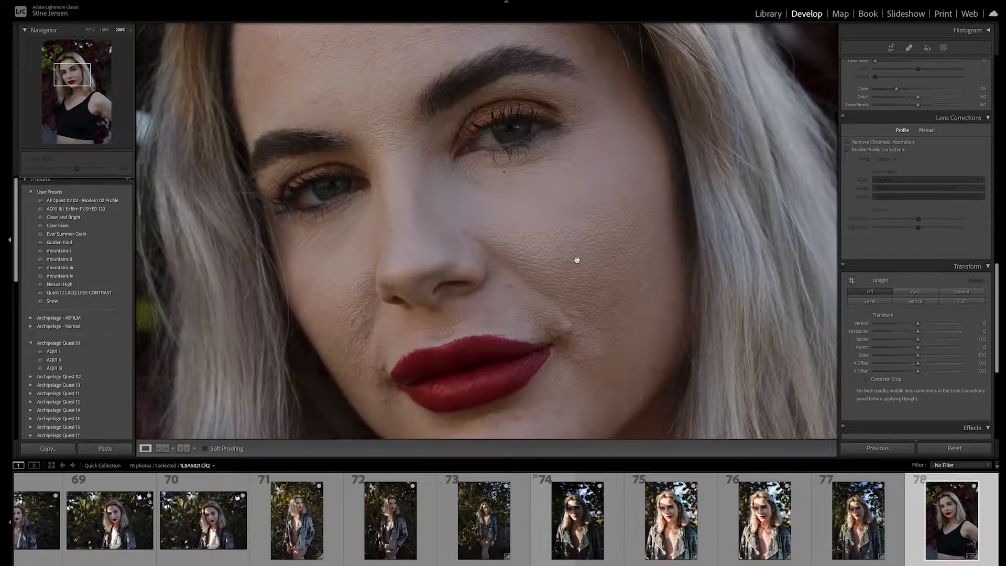
left_click(578, 260)
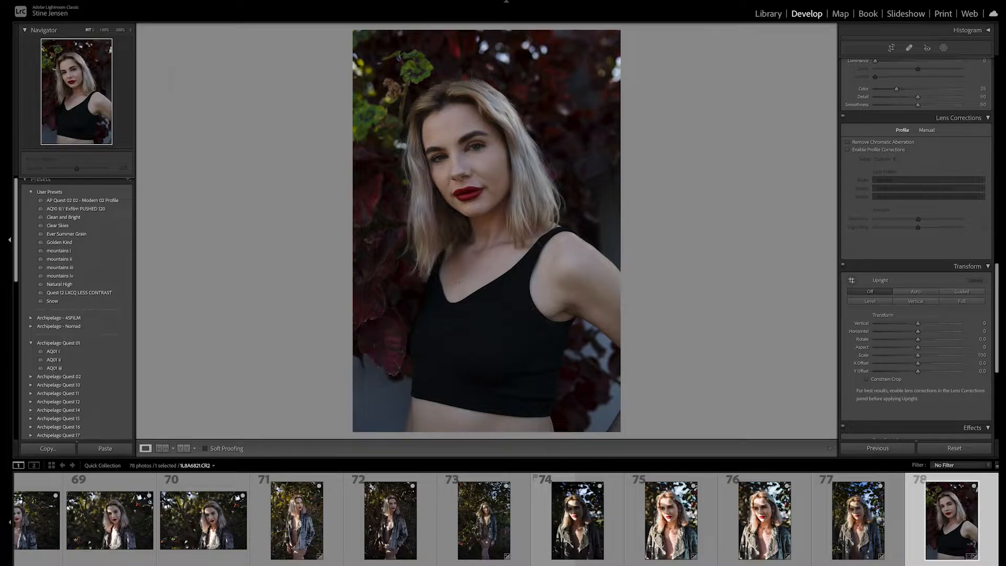
left_click(186, 0)
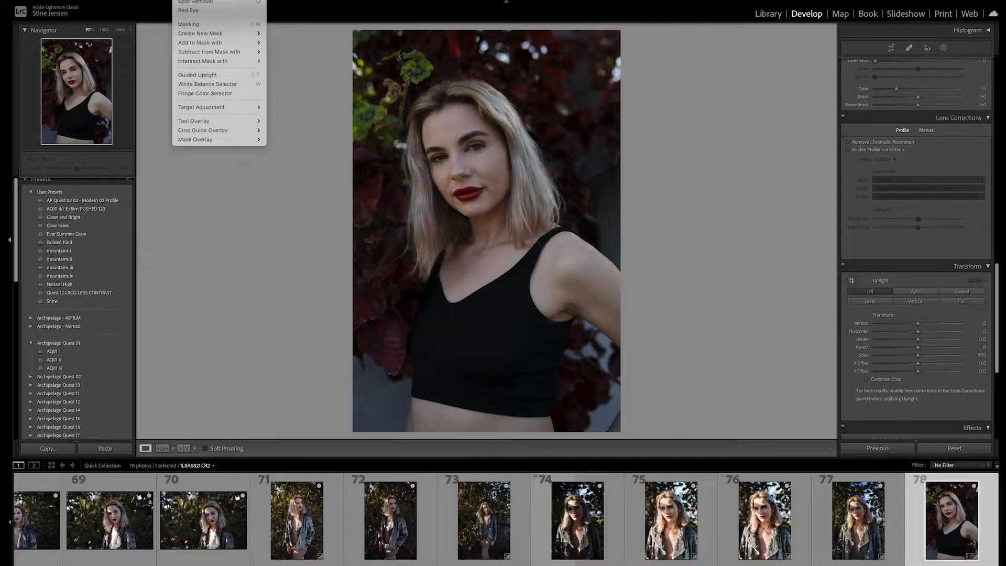
left_click(209, 0)
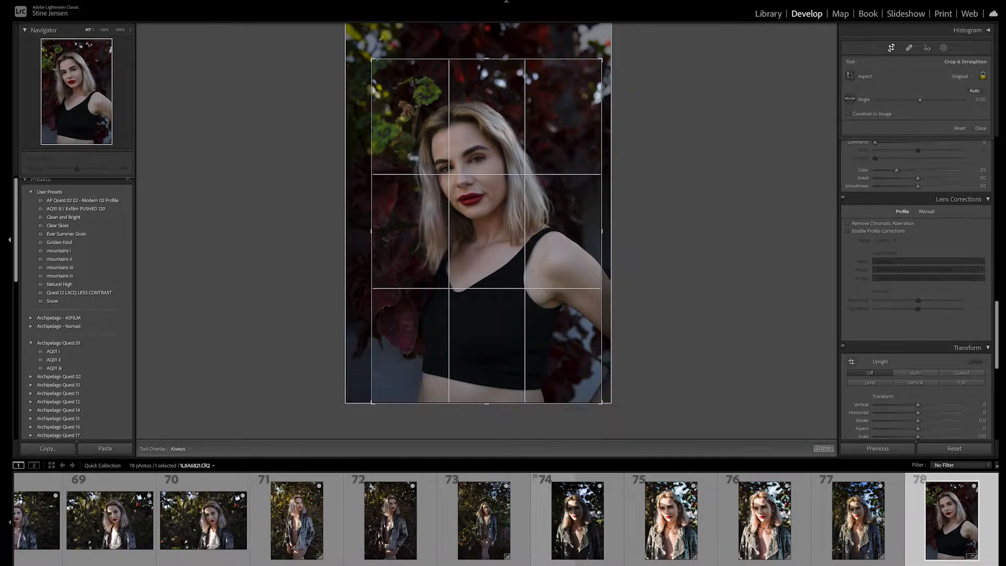
left_click_drag(371, 58, 347, 34)
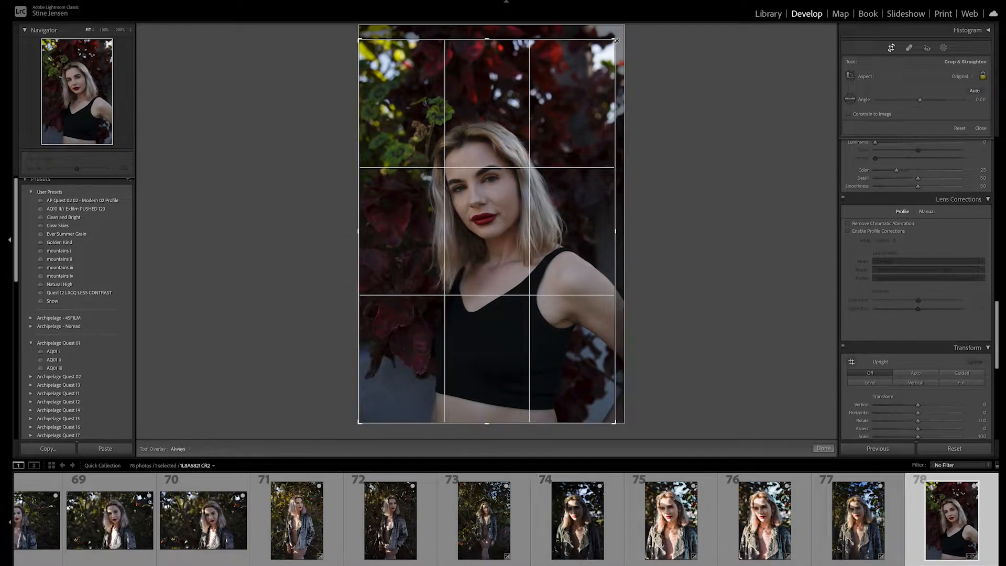
left_click_drag(614, 40, 624, 25)
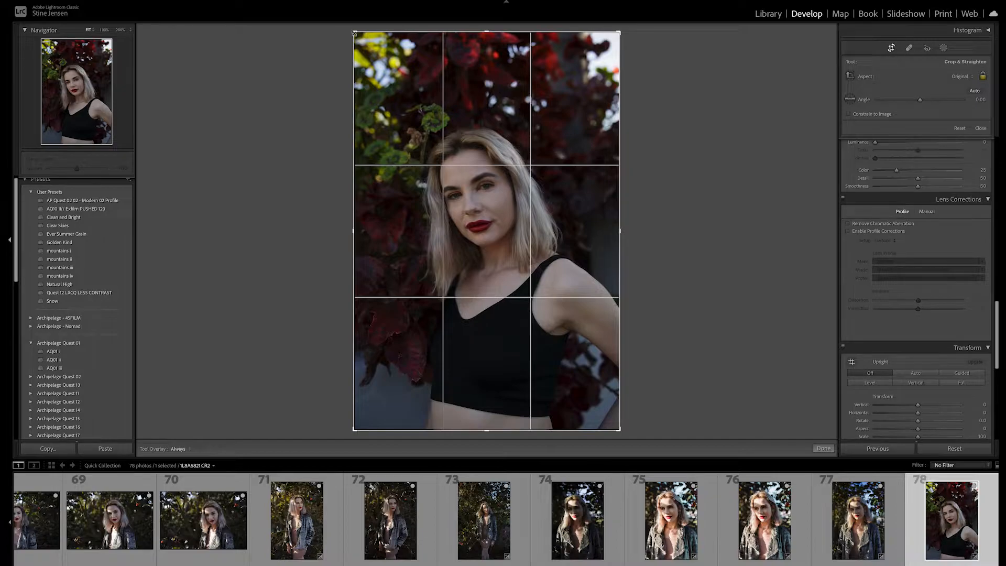
- Browse the filmstrip to view an earlier edited portrait for comparison, returning to the current photo
scroll(276, 514, "left", 10)
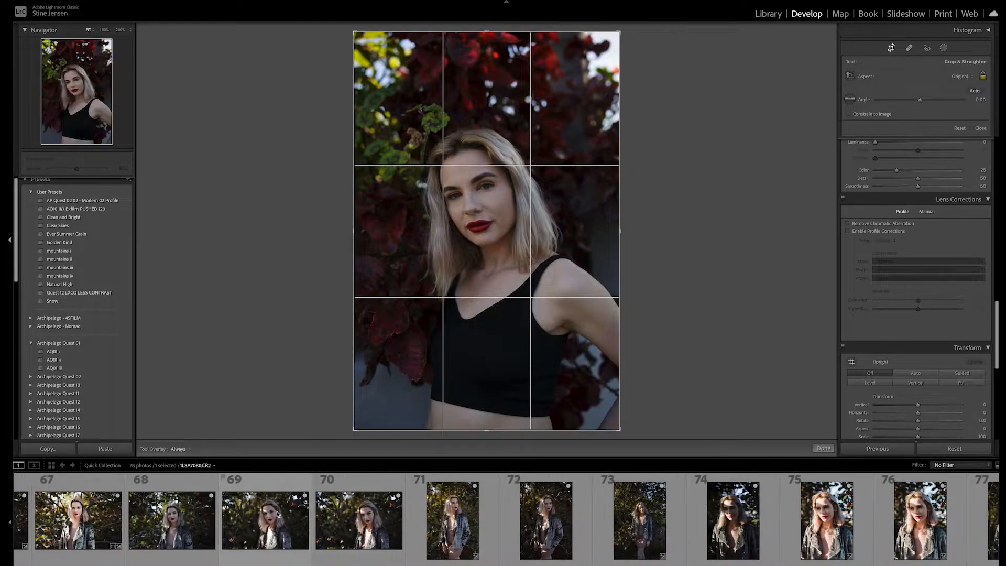
scroll(276, 514, "left", 20)
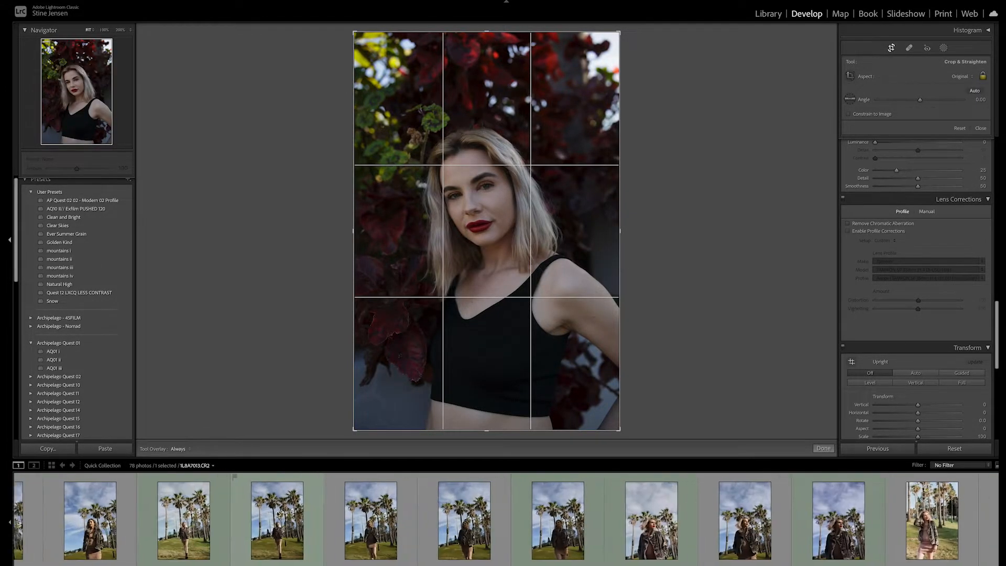
scroll(276, 514, "left", 15)
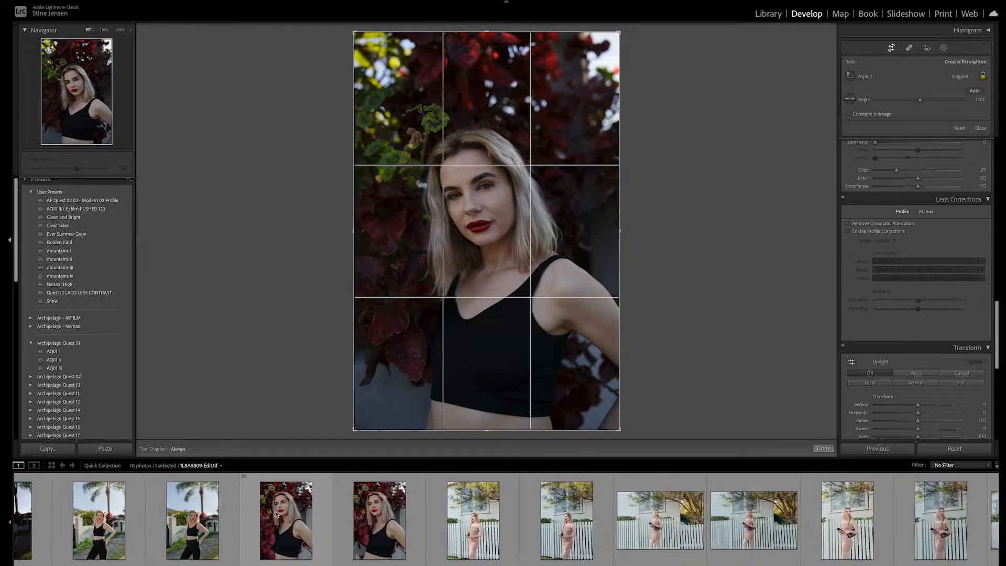
left_click(579, 539)
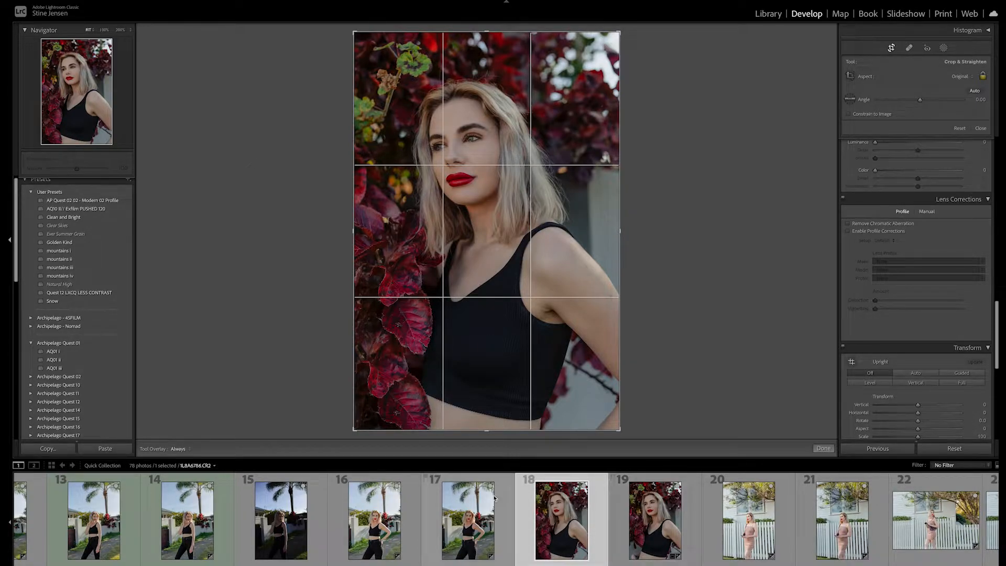
scroll(556, 503, "down", 5)
scroll(555, 501, "down", 12)
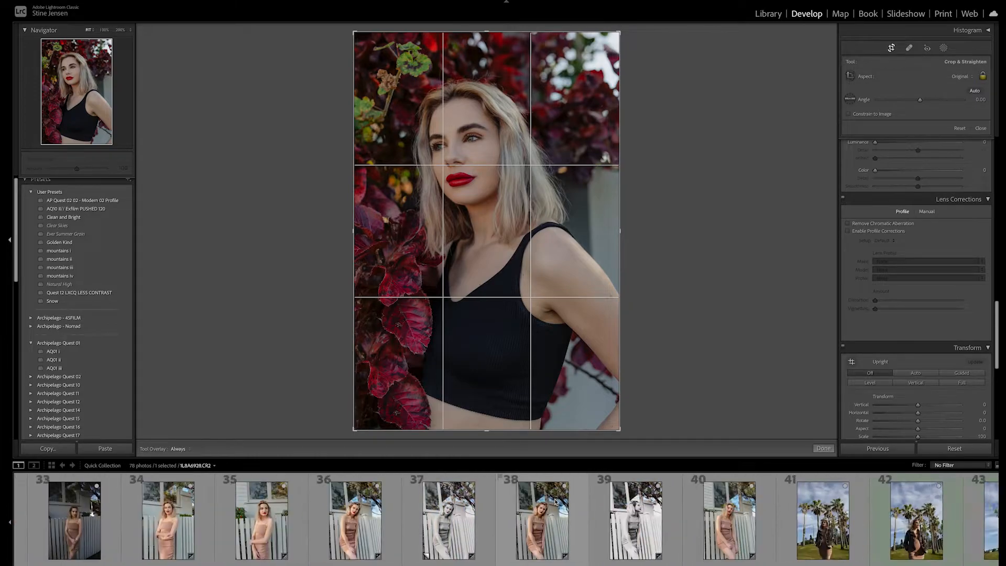
scroll(550, 498, "down", 6)
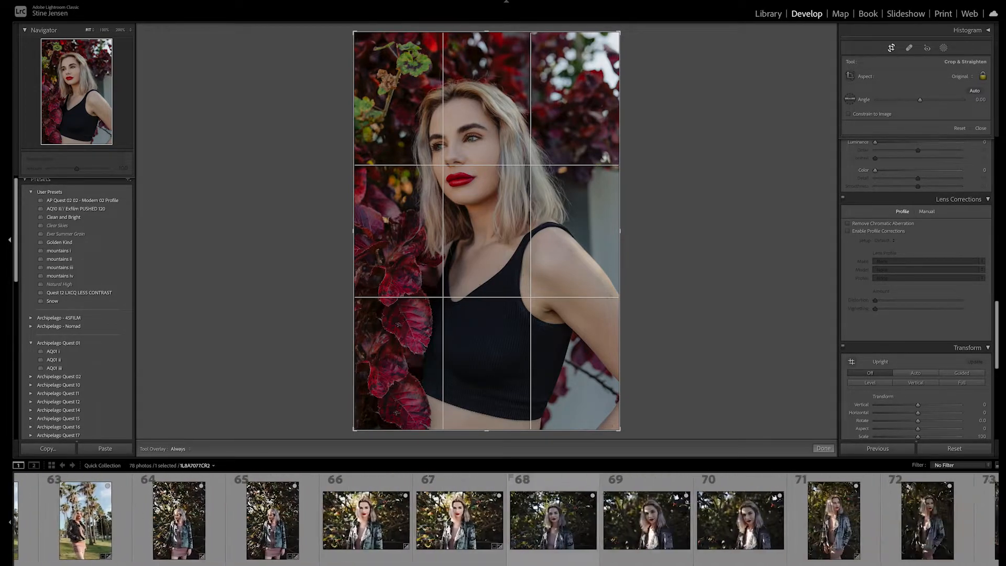
left_click(956, 529)
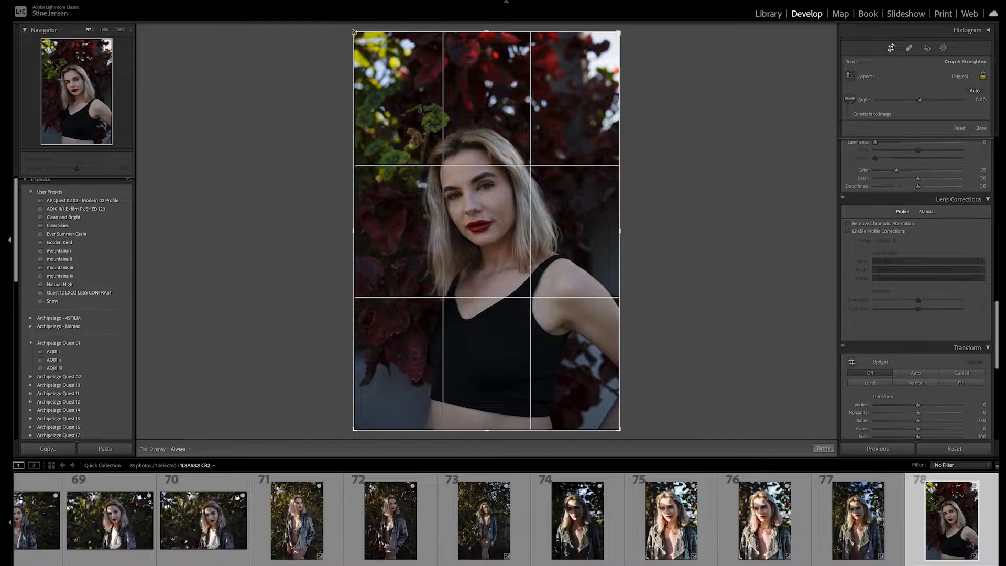
- Tighten the crop by pulling the top-left corner inward, and apply the crop
left_click_drag(354, 32, 368, 57)
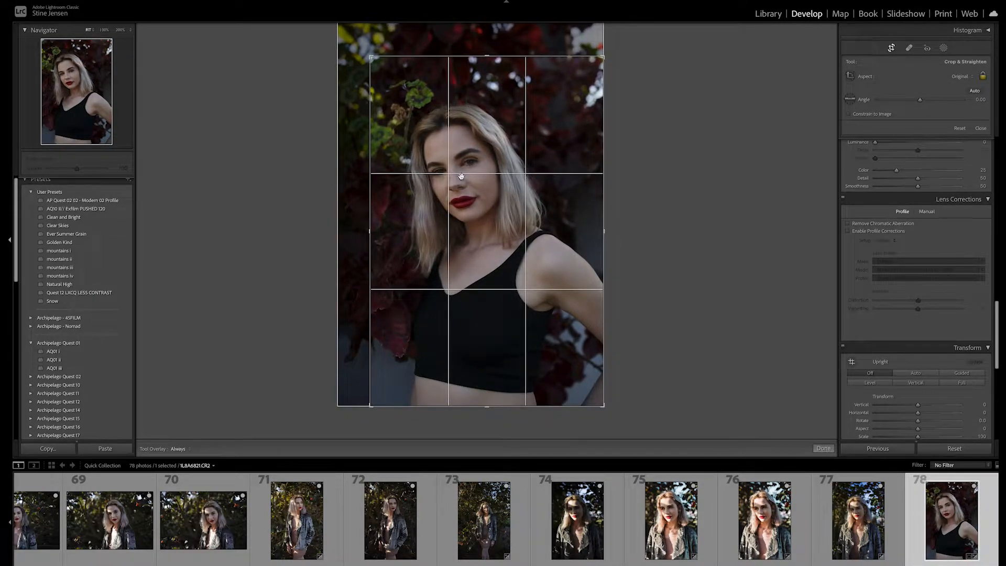
left_click_drag(371, 57, 370, 56)
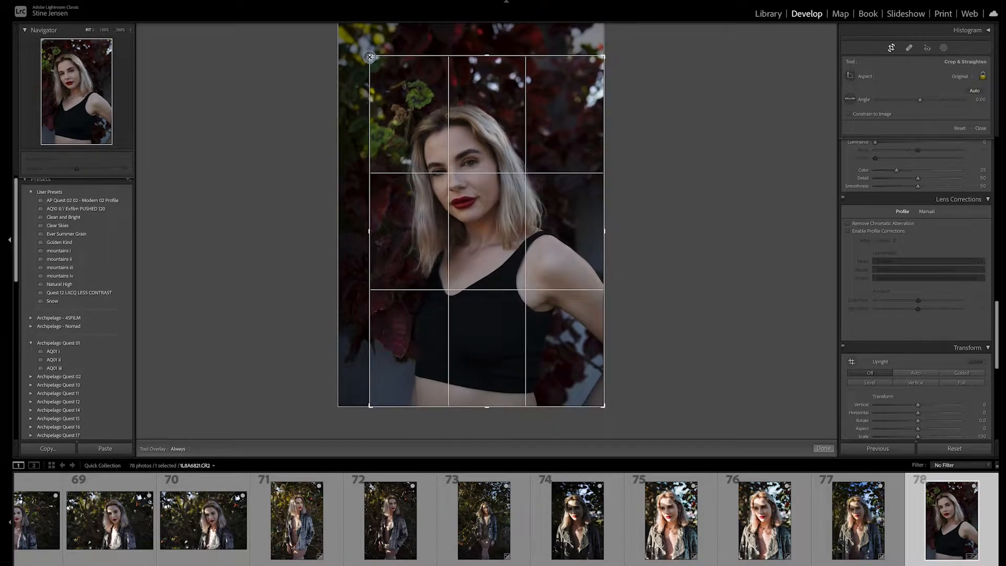
left_click(825, 449)
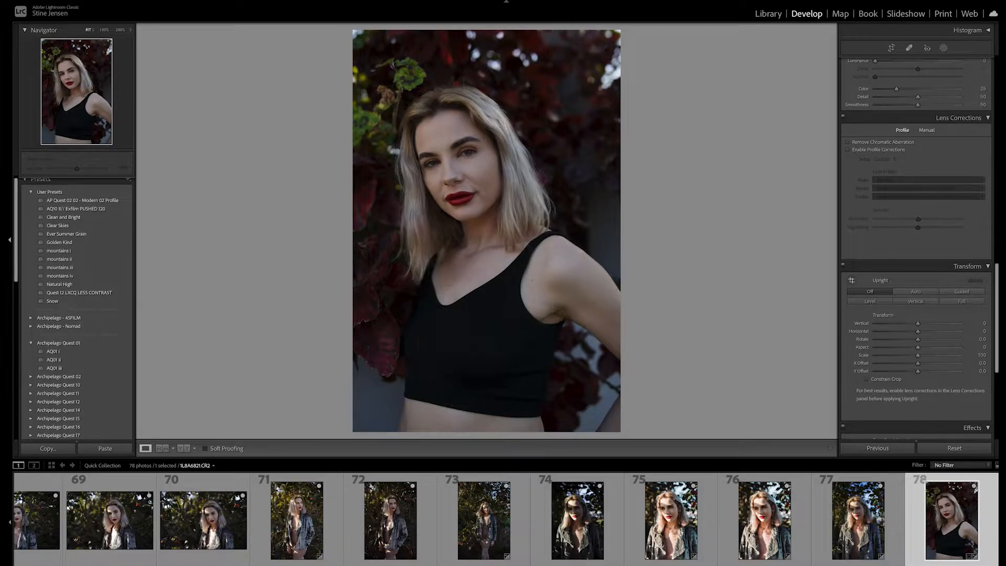
- Enable Remove Chromatic Aberration and Enable Profile Corrections in Lens Corrections, toggling the profile correction to compare
scroll(941, 170, "up", 10)
scroll(952, 176, "down", 10)
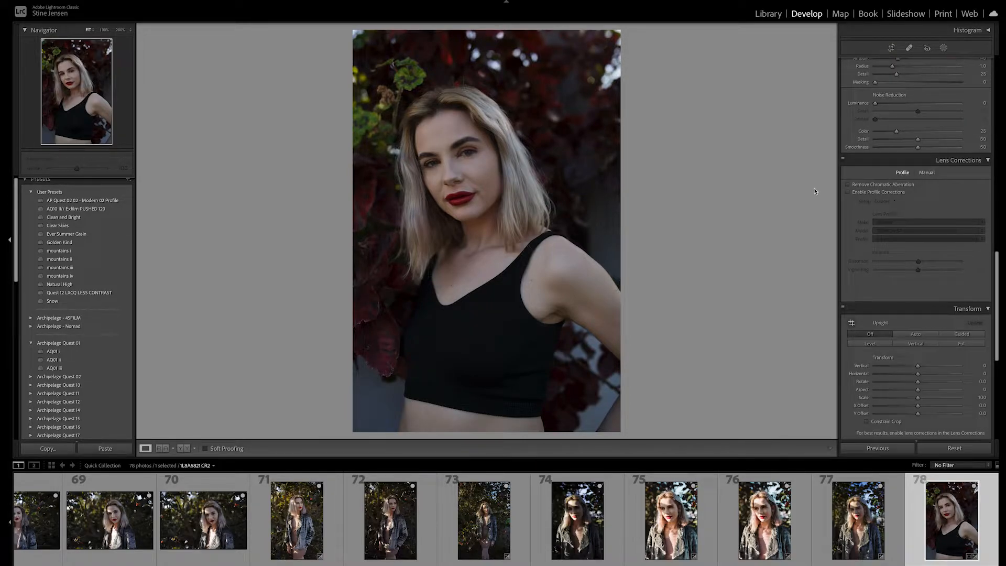
left_click(848, 185)
left_click(849, 192)
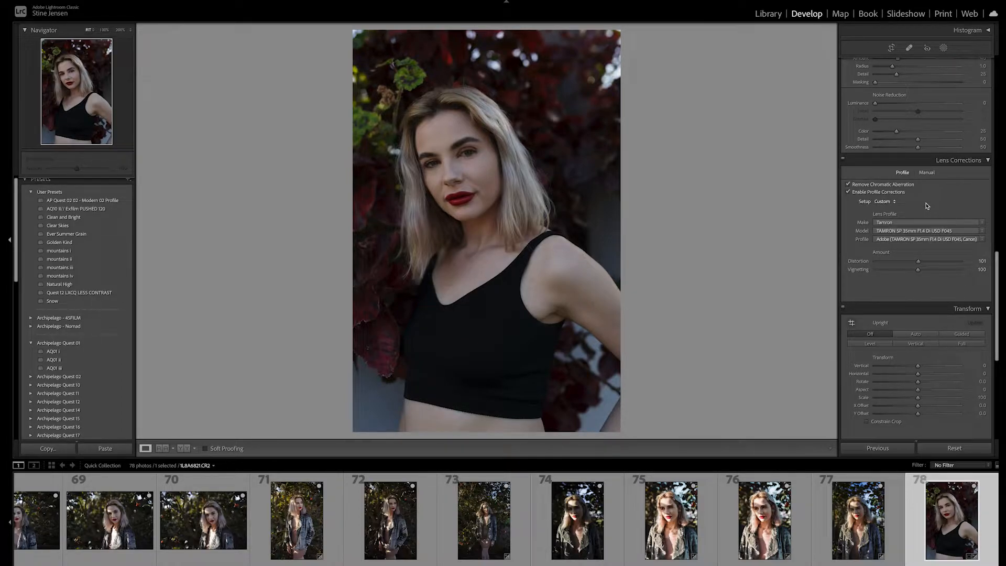
left_click(848, 192)
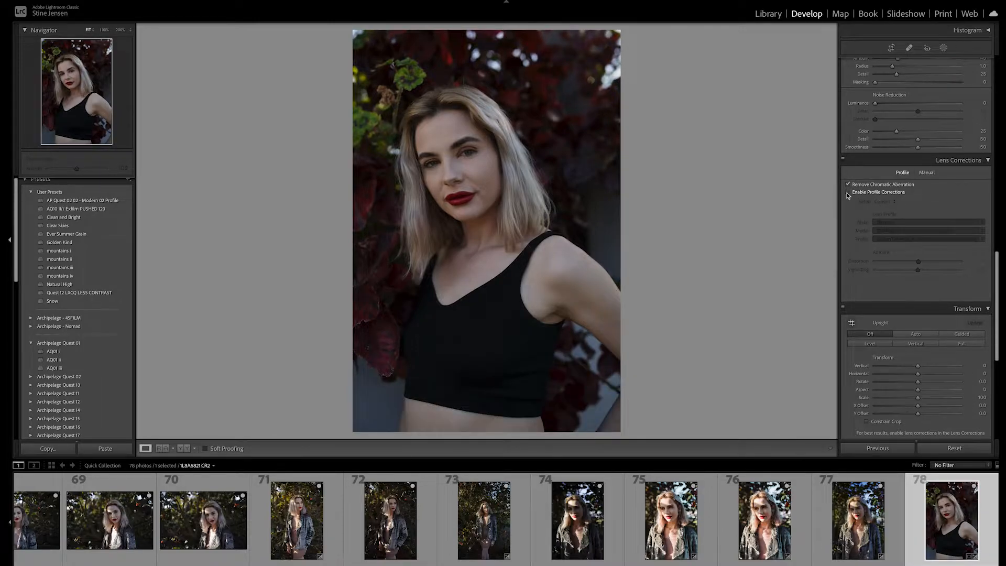
left_click(848, 192)
left_click(848, 192)
left_click(847, 192)
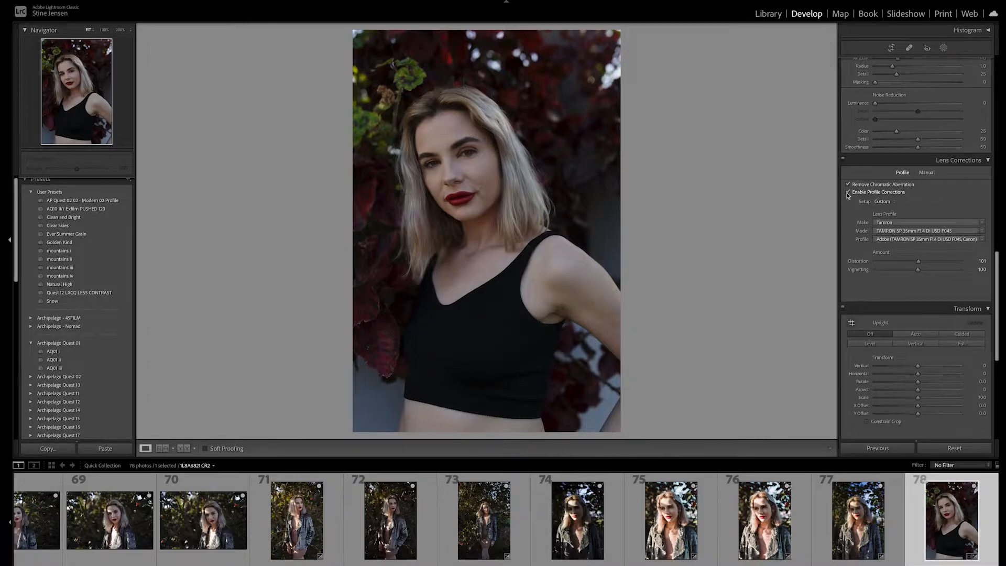
mouse_move(918, 261)
left_mouse_down()
mouse_move(869, 264)
mouse_move(959, 264)
mouse_move(918, 265)
left_mouse_up()
- Open the white balance presets and keep As Shot
scroll(922, 218, "up", 2)
scroll(922, 218, "up", 15)
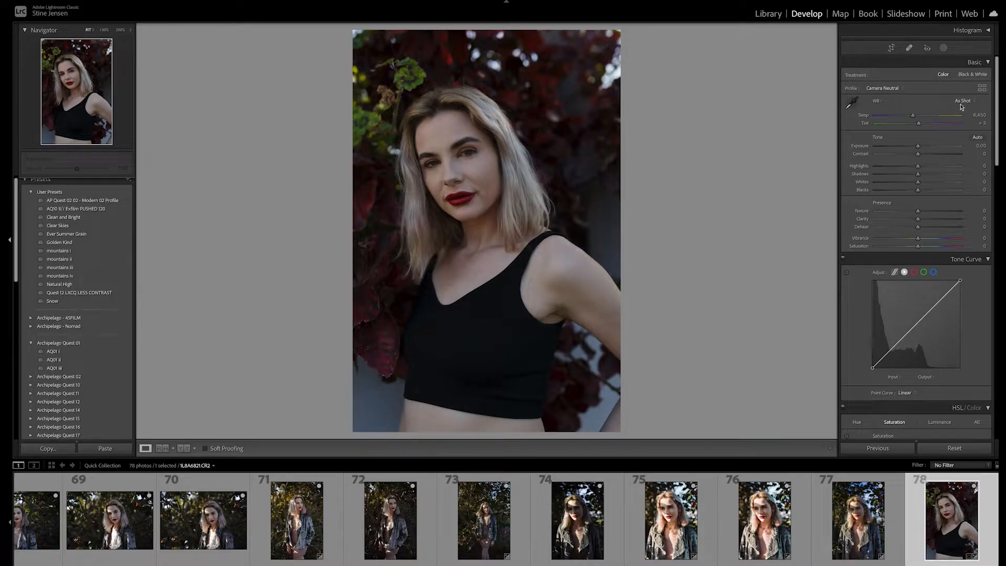
left_click(965, 102)
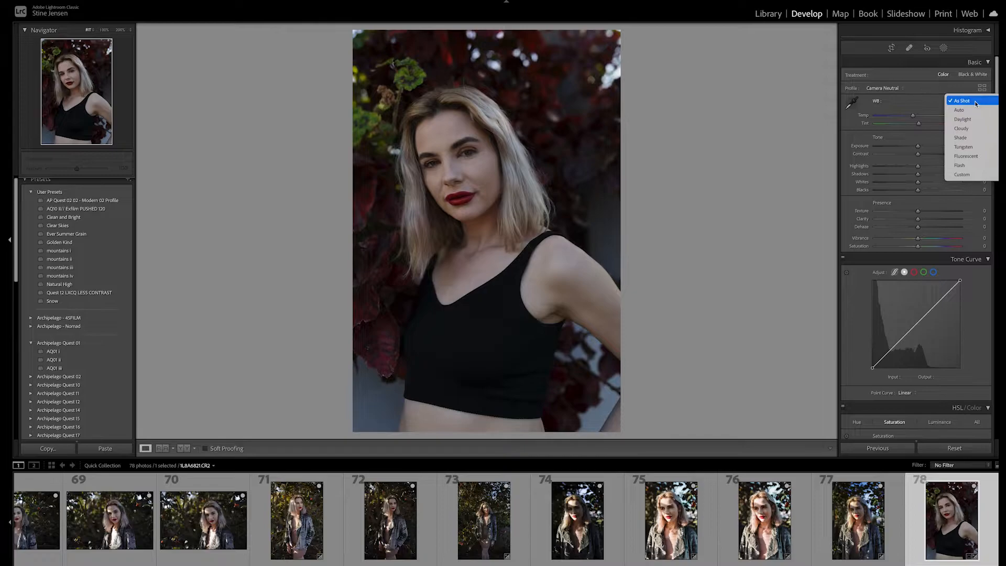
left_click(969, 101)
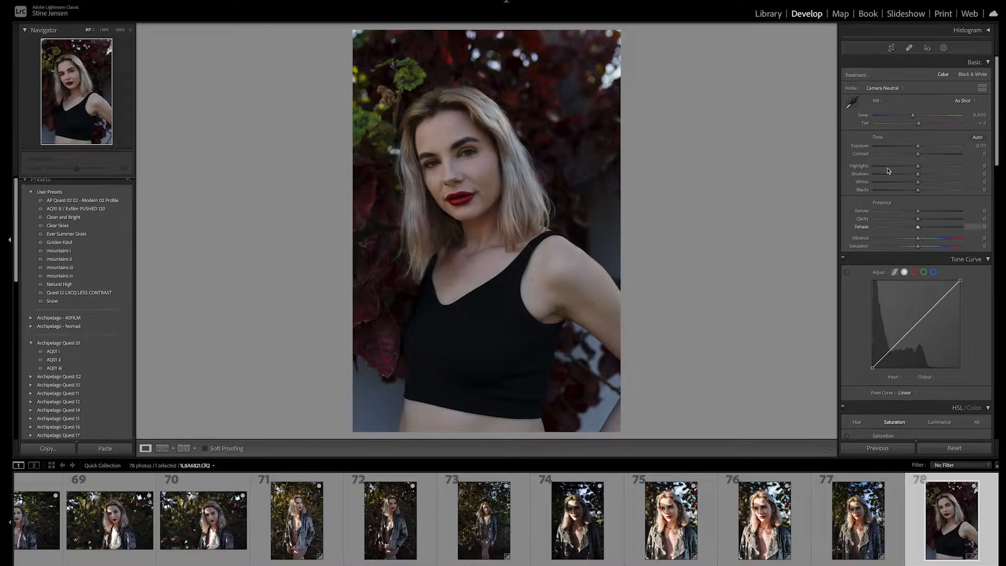
left_click_drag(917, 146, 918, 149)
left_click_drag(918, 148, 917, 149)
scroll(883, 215, "down", 5)
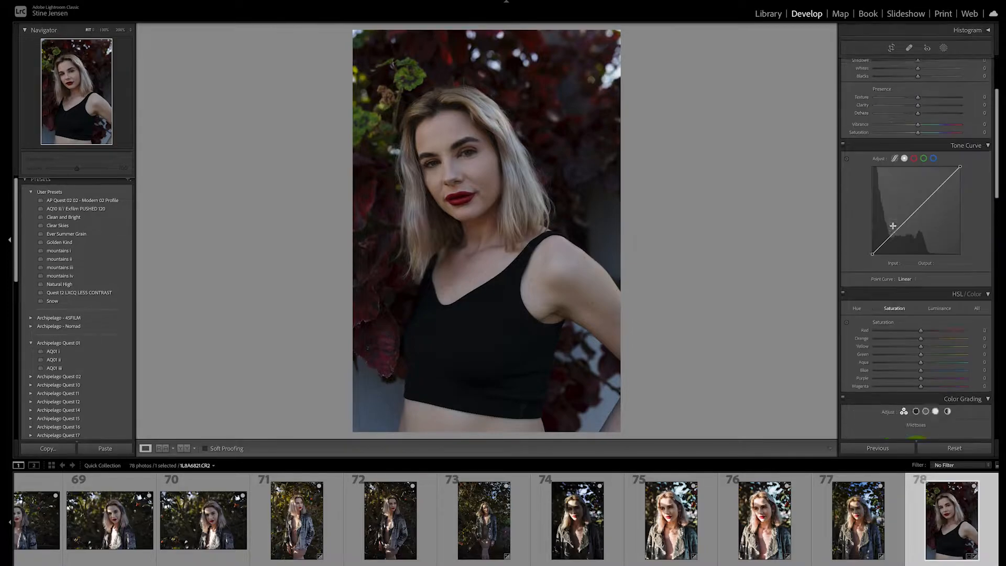
scroll(894, 227, "up", 5)
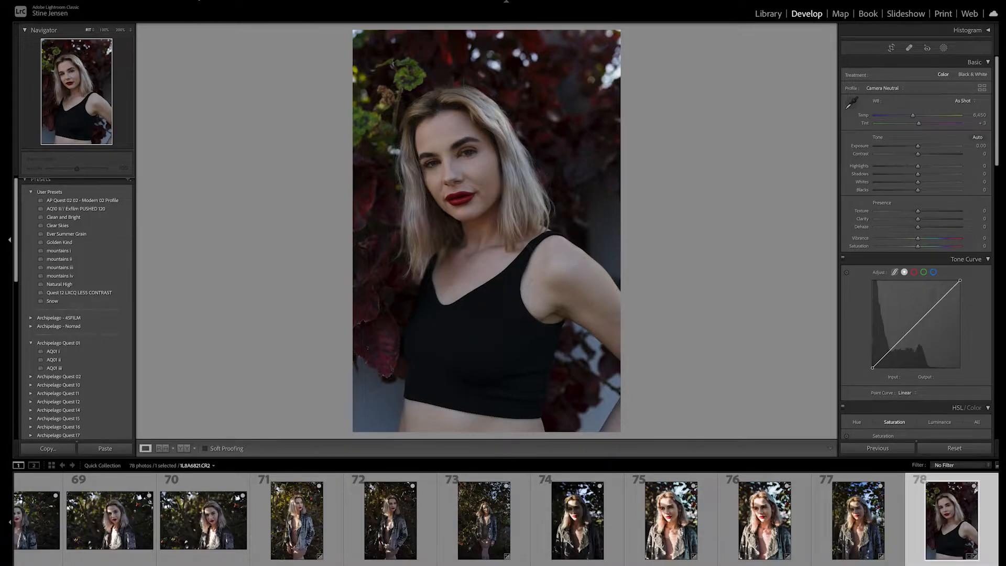
- Switch to Photoshop by opening the photo with Edit In, choosing to open anyway
left_click(132, 0)
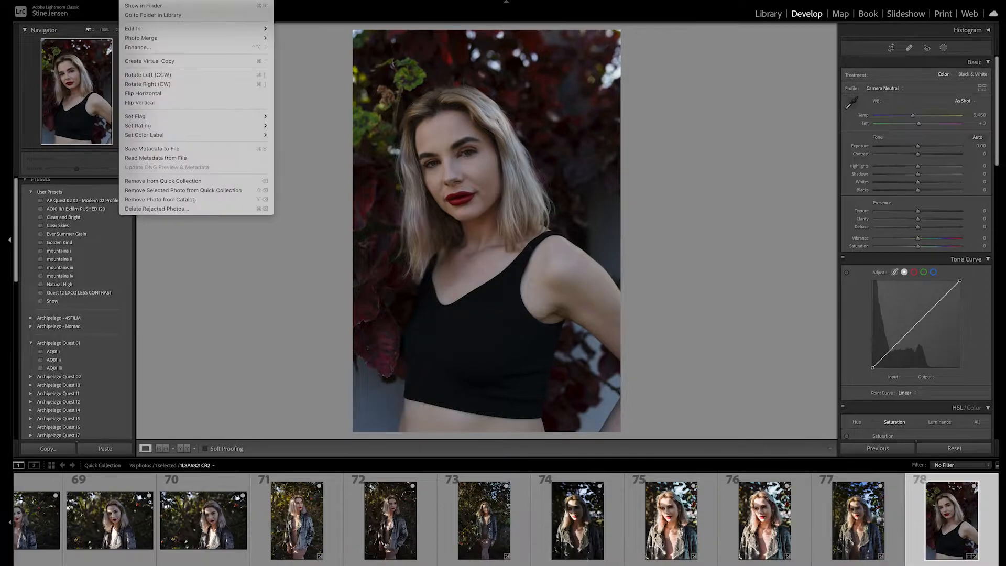
mouse_move(157, 29)
left_click(303, 29)
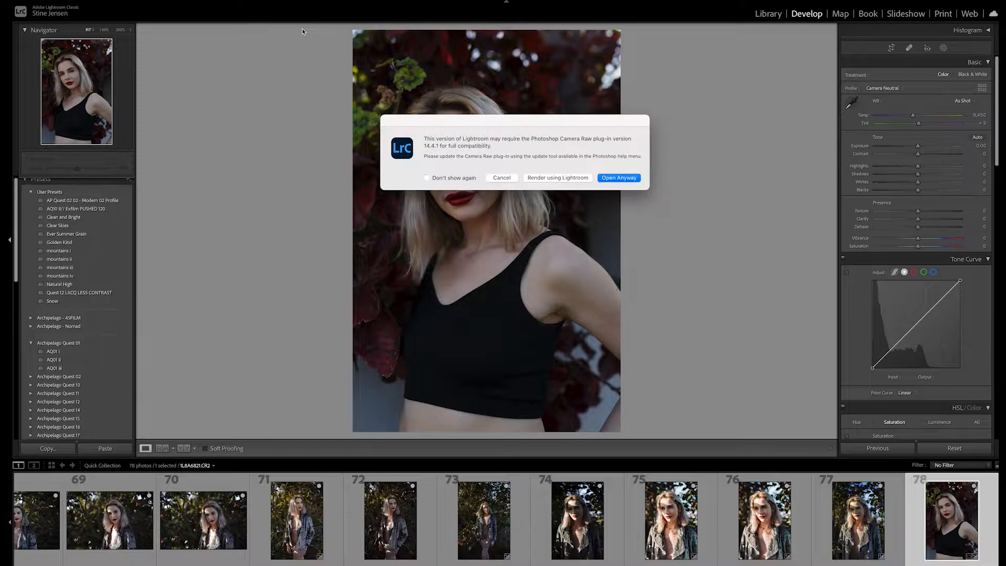
left_click(629, 180)
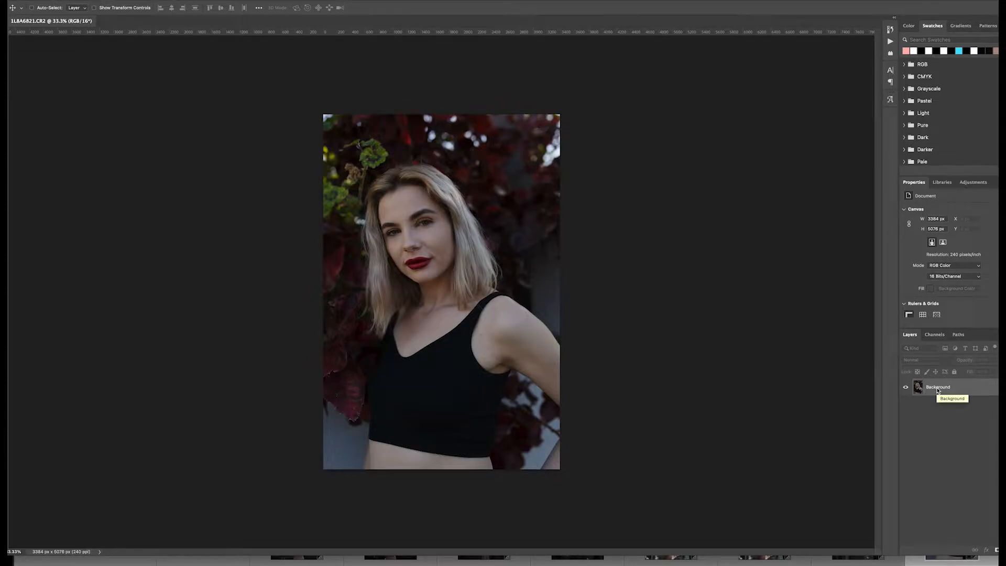
- Copy the whole image onto a new layer and add an empty layer above it
key("ctrl+a")
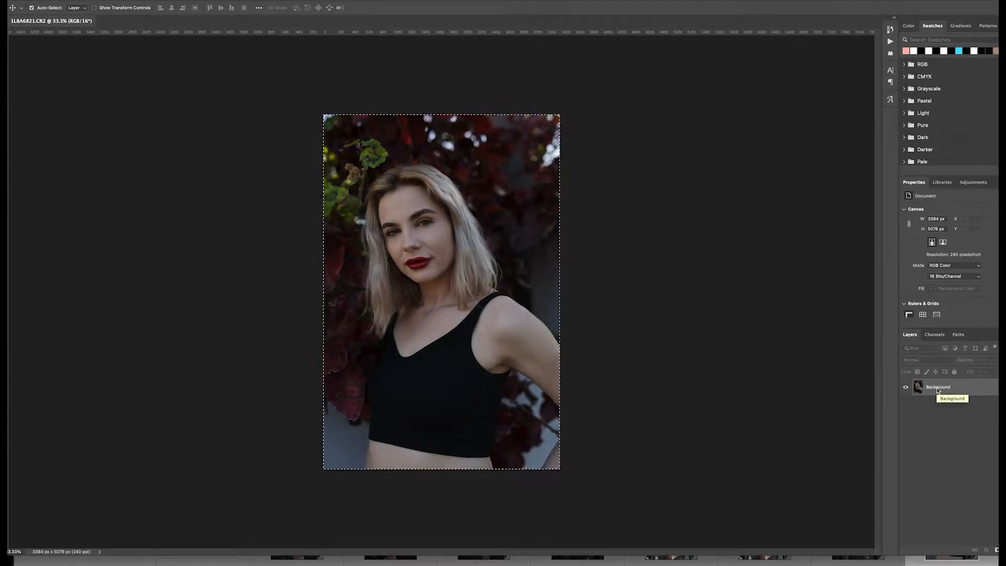
key("ctrl+j")
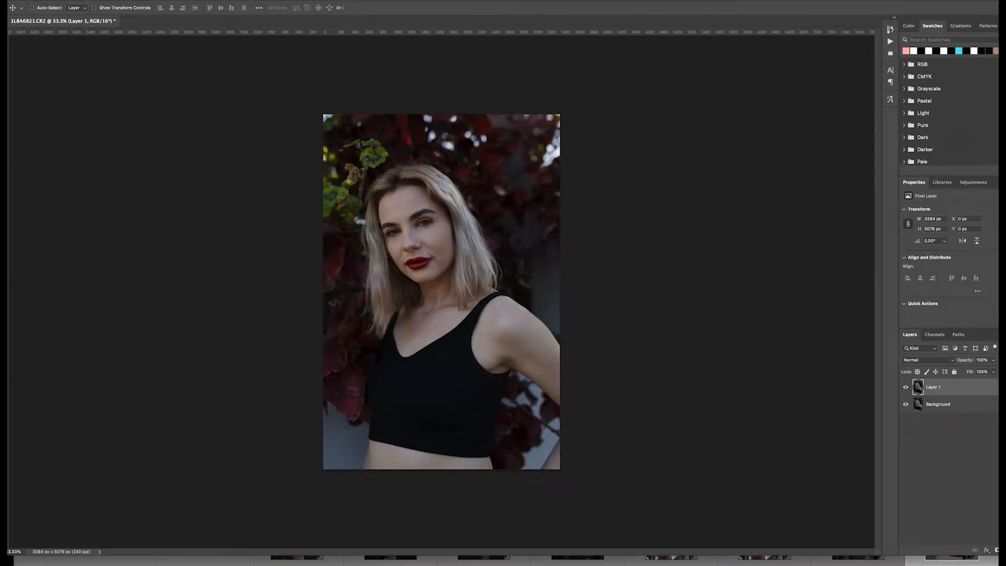
key("ctrl+shift+alt+n")
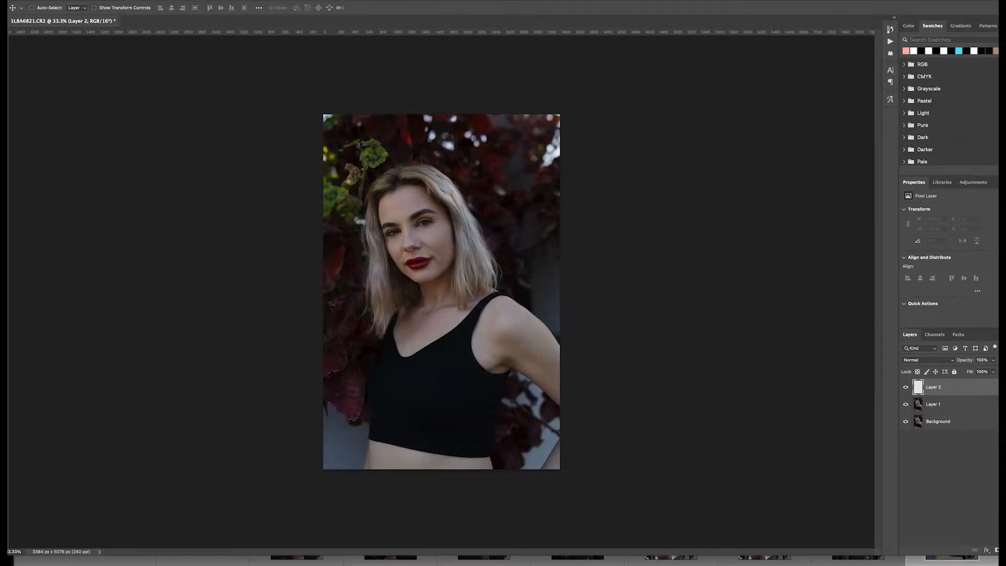
- Select the Clone Stamp tool, set its flow to 3%, and try stamping on the image
key("s")
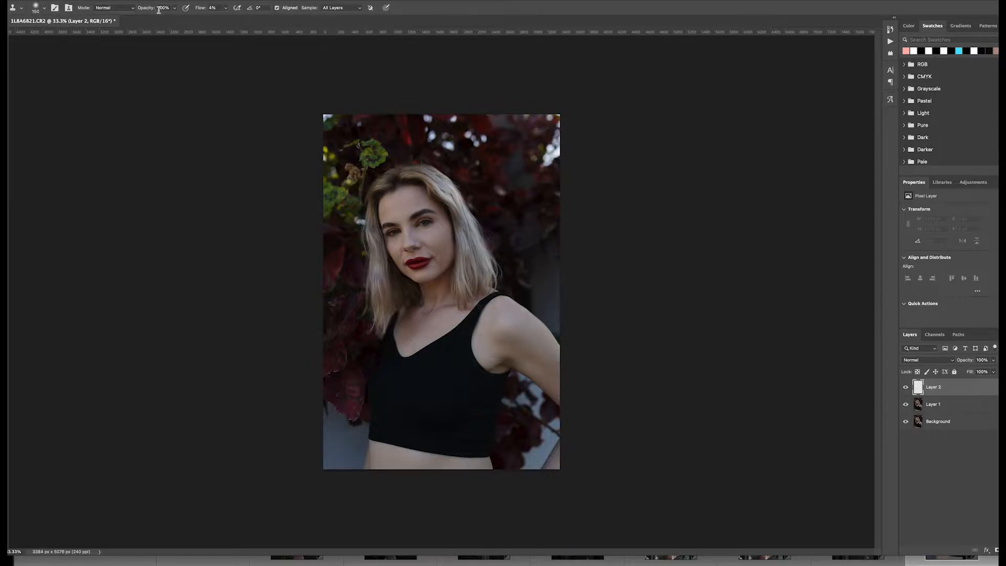
left_click(213, 8)
key("BackSpace")
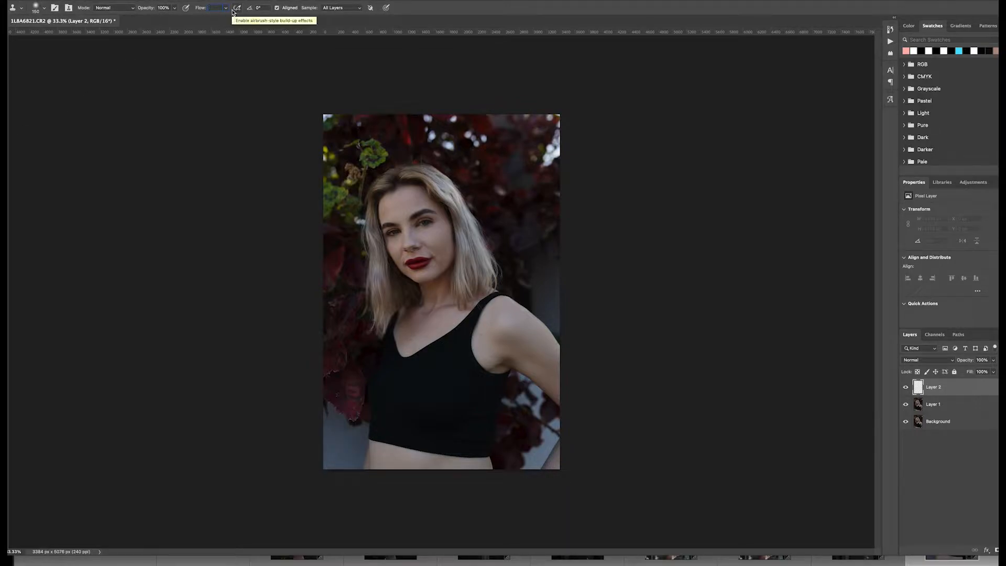
type("3")
key("Return")
left_click(228, 68)
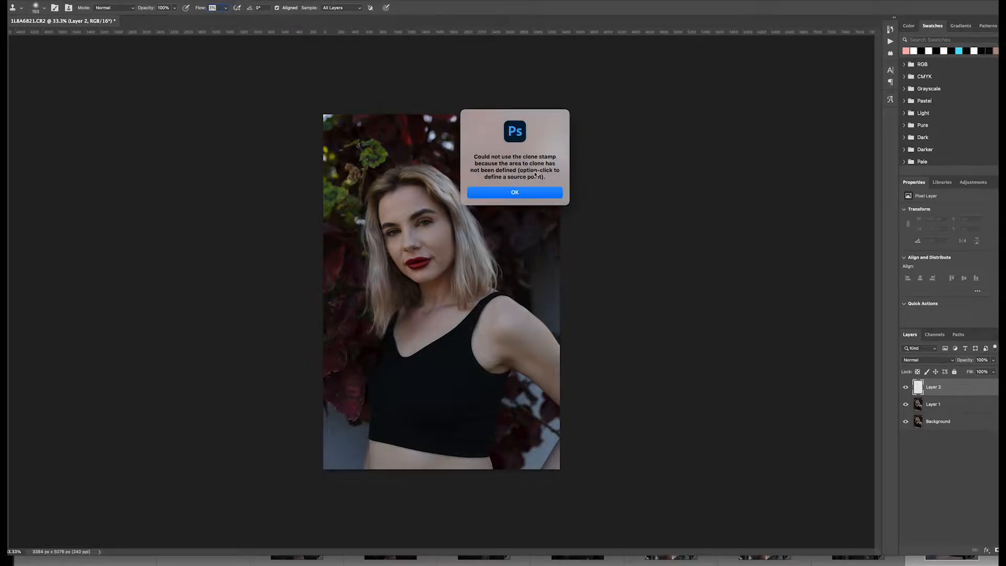
left_click(529, 192)
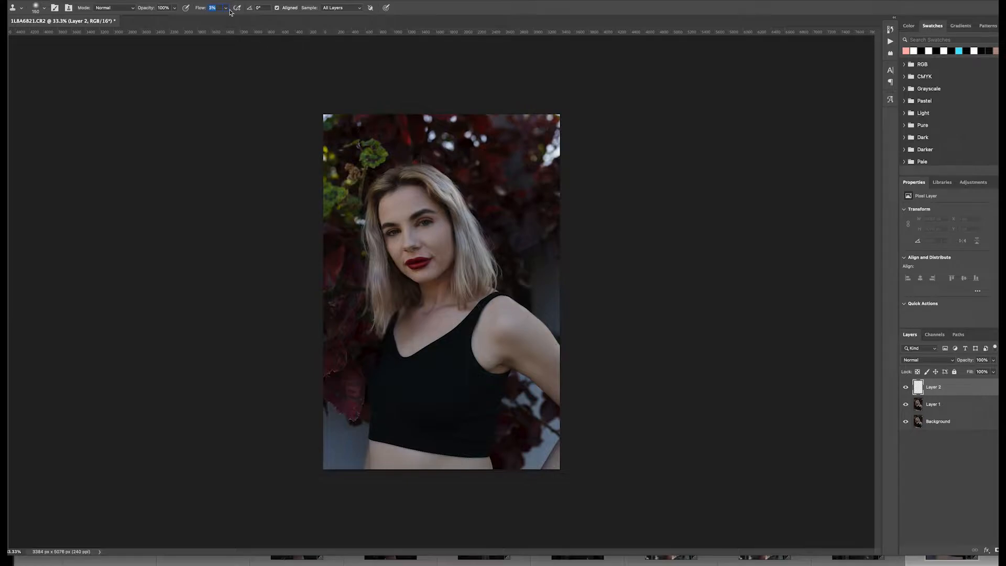
- Zoom in to 200% and examine the skin across the face and shoulders
key("ctrl+plus")
key("ctrl+plus")
key("ctrl+plus")
key("ctrl+plus")
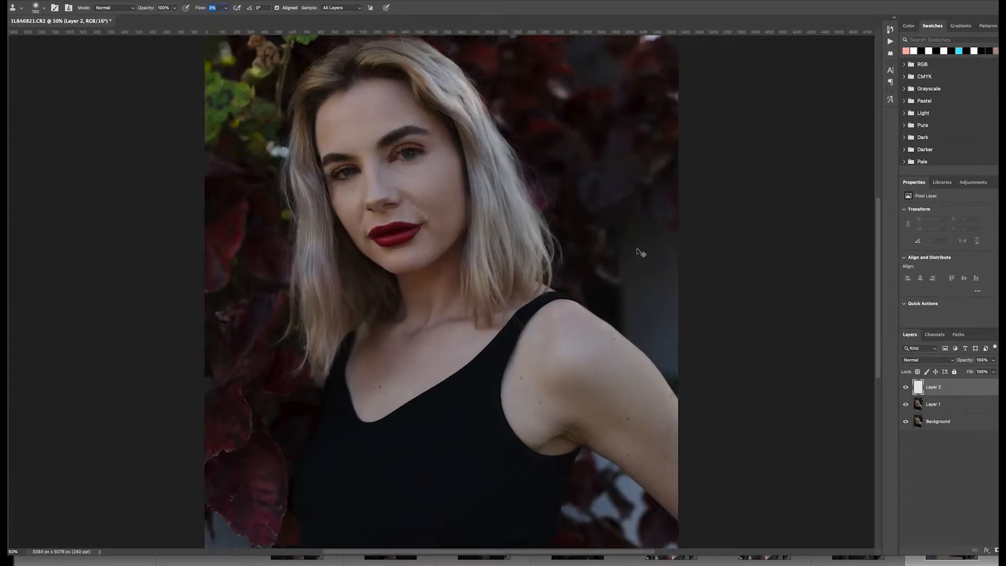
key("ctrl+plus")
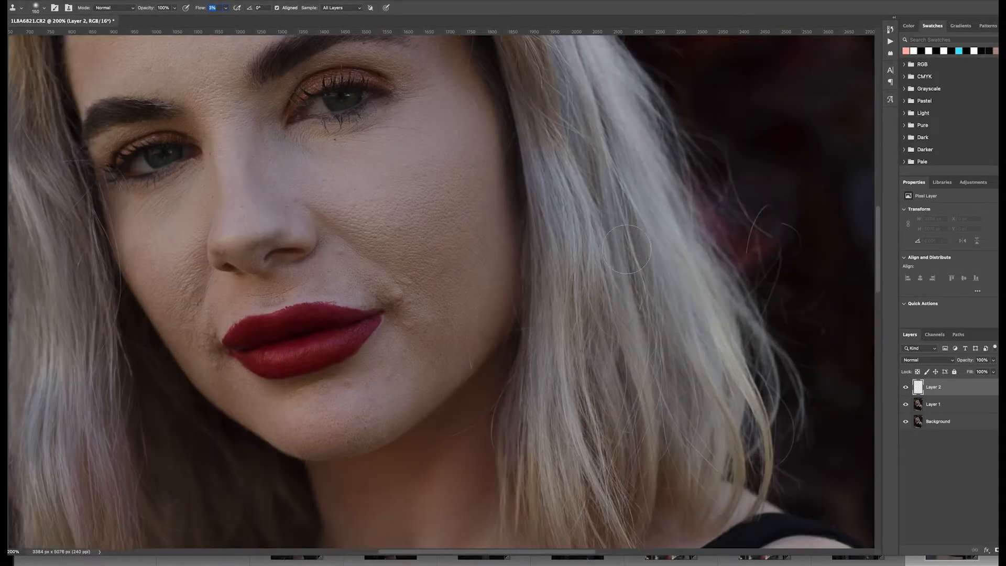
key("ctrl+minus")
scroll(626, 250, "up", 3)
scroll(625, 250, "right", 2)
key("super+plus")
scroll(622, 249, "up", 10)
scroll(622, 250, "right", 7)
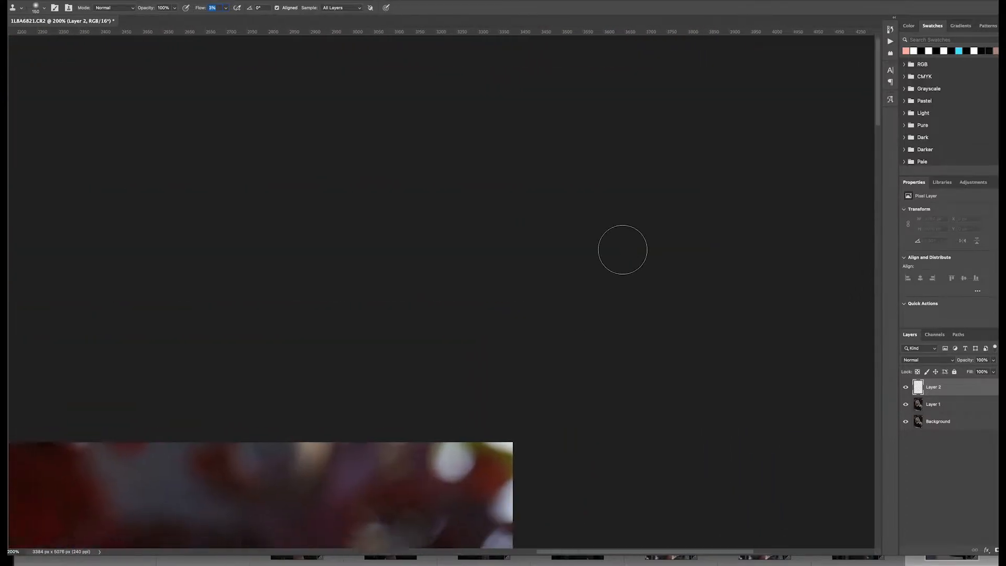
scroll(622, 249, "down", 15)
scroll(622, 249, "left", 8)
key("super+minus")
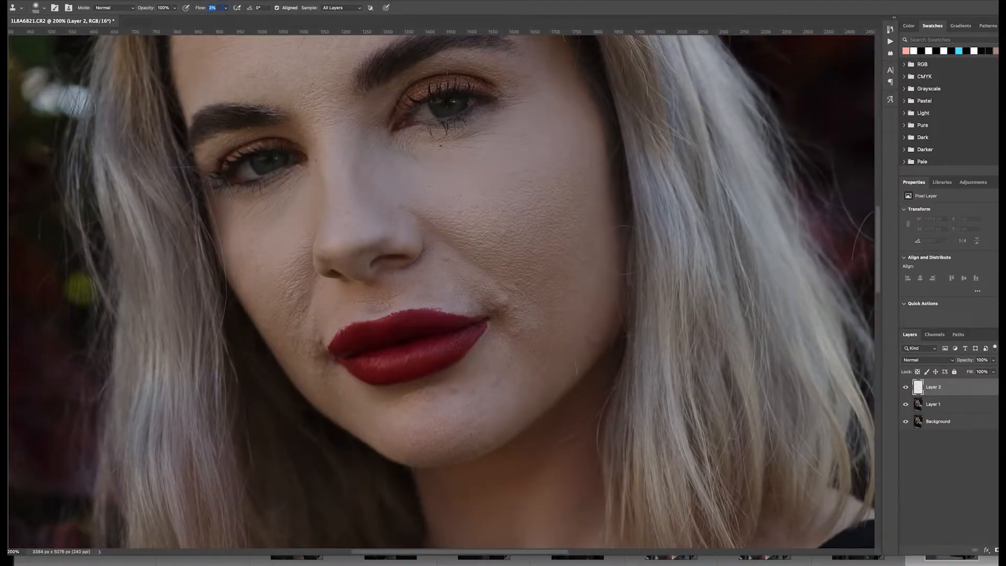
key("super+plus")
scroll(525, 251, "left", 15)
scroll(525, 251, "right", 15)
scroll(525, 251, "down", 4)
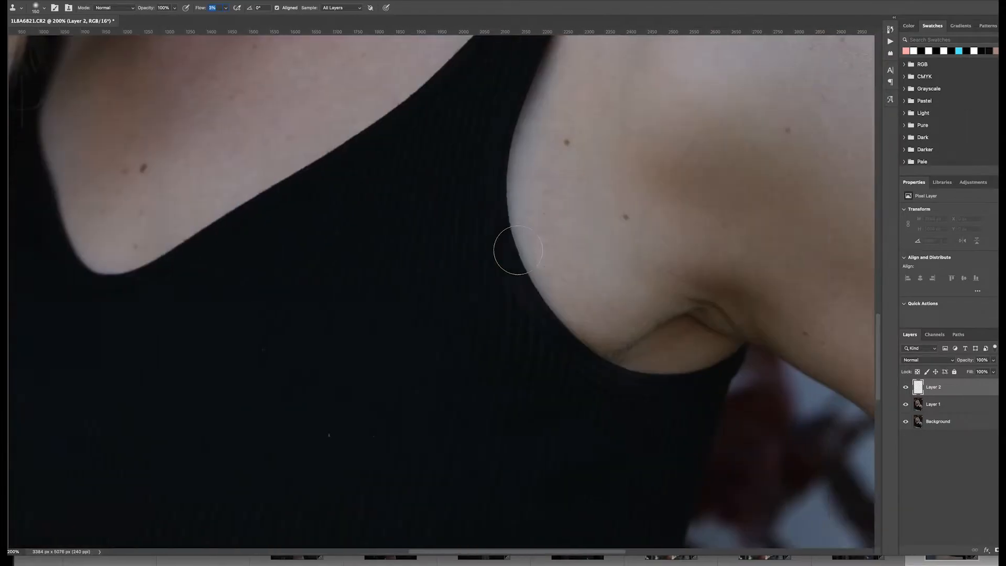
scroll(525, 251, "up", 20)
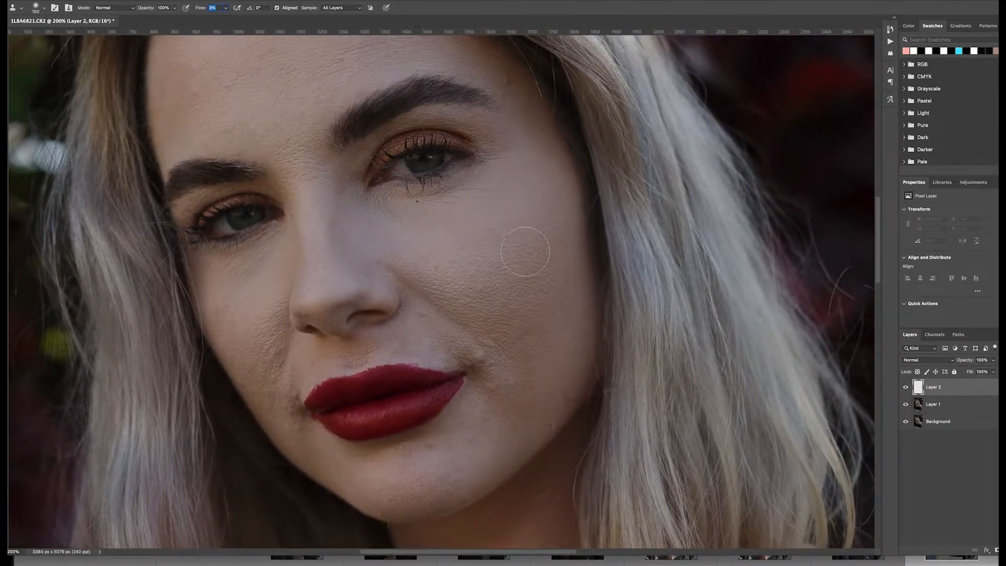
scroll(524, 251, "down", 1)
scroll(525, 251, "right", 2)
scroll(525, 250, "left", 1)
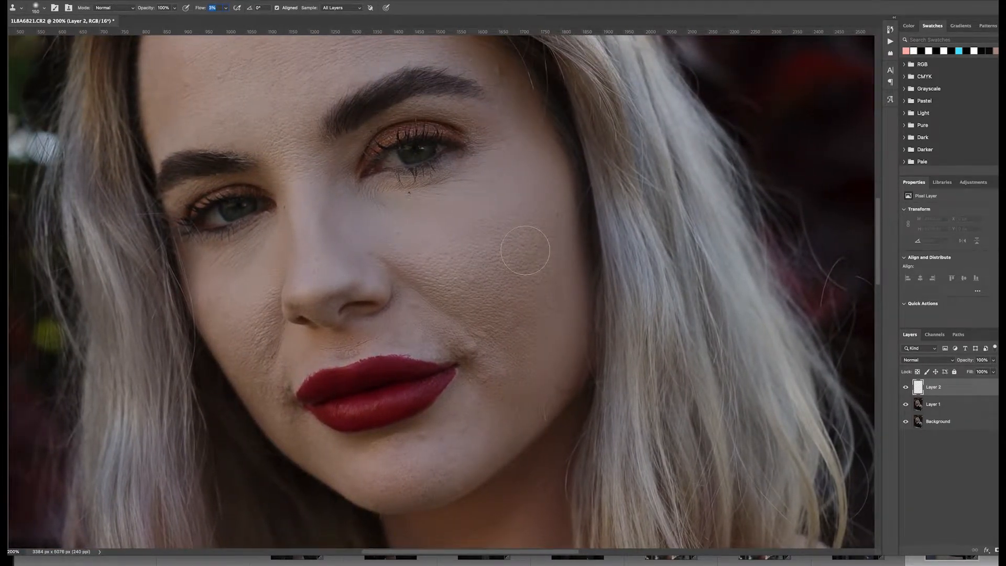
- Clone-stamp over the uneven skin texture on the cheek beside the nose and toward the mouth
mouse_move(404, 279)
left_mouse_down()
mouse_move(417, 204)
mouse_move(395, 283)
mouse_move(458, 277)
left_mouse_up()
left_click(455, 289, "alt")
mouse_move(446, 281)
left_mouse_down()
mouse_move(418, 265)
mouse_move(494, 344)
left_mouse_up()
left_click(492, 291, "alt")
mouse_move(498, 287)
left_mouse_down()
mouse_move(525, 258)
mouse_move(530, 273)
mouse_move(548, 222)
mouse_move(524, 325)
left_mouse_up()
left_click(513, 276, "alt")
left_click(517, 349, "alt")
left_click(483, 415, "alt")
mouse_move(492, 382)
left_mouse_down()
mouse_move(477, 414)
mouse_move(505, 389)
left_mouse_up()
left_click(476, 413, "alt")
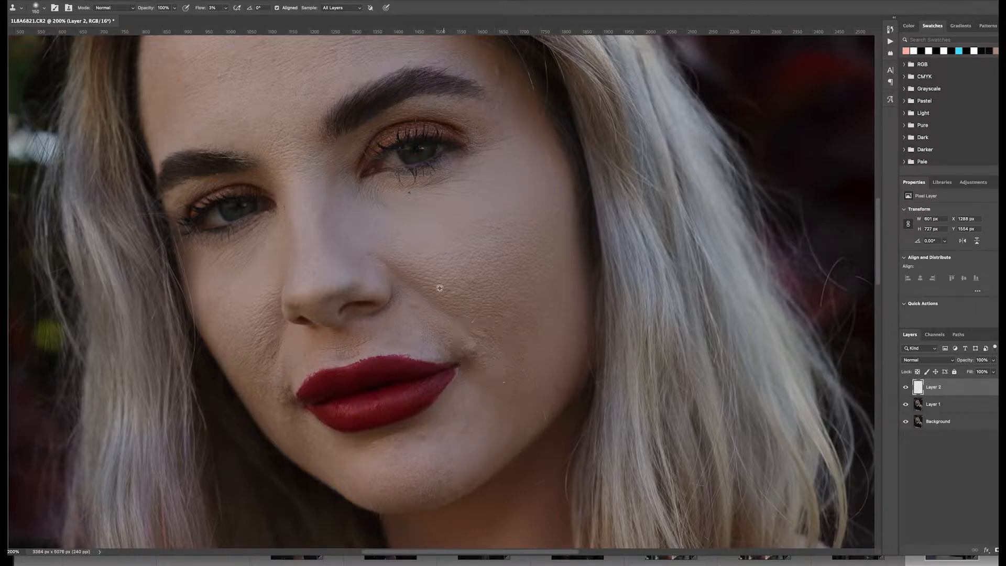
- Reduce the brush size and clone-stamp the other cheek, the mouth corners and the chin
left_click(255, 293, "alt")
key("[")
mouse_move(231, 244)
left_mouse_down()
mouse_move(249, 241)
mouse_move(236, 248)
mouse_move(263, 258)
left_mouse_up()
left_click(240, 287, "alt")
left_click(248, 318, "alt")
mouse_move(264, 324)
left_mouse_down()
mouse_move(263, 339)
mouse_move(267, 323)
mouse_move(250, 341)
mouse_move(262, 371)
left_mouse_up()
left_click(252, 328, "alt")
left_click_drag(287, 432, 289, 442)
key("bracketleft")
left_click(298, 357, "alt")
left_click_drag(286, 393, 281, 387)
left_click(297, 350, "alt")
left_click_drag(313, 336, 323, 346)
left_click(389, 329, "alt")
left_click_drag(381, 332, 372, 331)
left_click(462, 411, "alt")
left_click_drag(479, 388, 475, 392)
left_click(442, 423, "alt")
left_click_drag(418, 438, 400, 437)
left_click(446, 440, "alt")
mouse_move(447, 462)
left_mouse_down()
mouse_move(456, 456)
mouse_move(447, 476)
left_mouse_up()
left_click(361, 473, "alt")
mouse_move(381, 446)
left_mouse_down()
mouse_move(395, 444)
mouse_move(402, 487)
mouse_move(383, 496)
left_mouse_up()
left_click(365, 472, "alt")
scroll(442, 291, "up", 3)
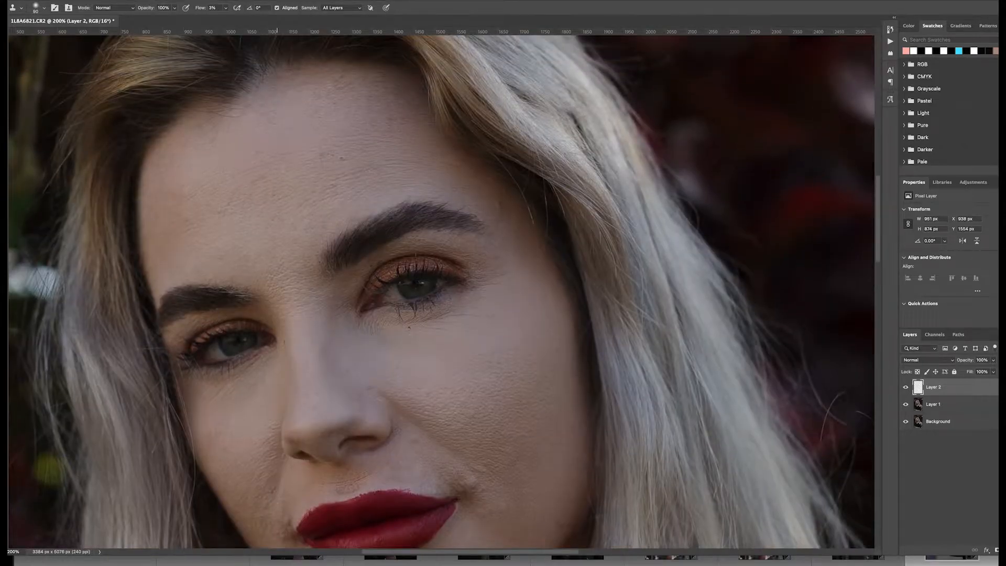
- Clone-stamp the cheek under the eye and the lines on the forehead
scroll(258, 209, "down", 2)
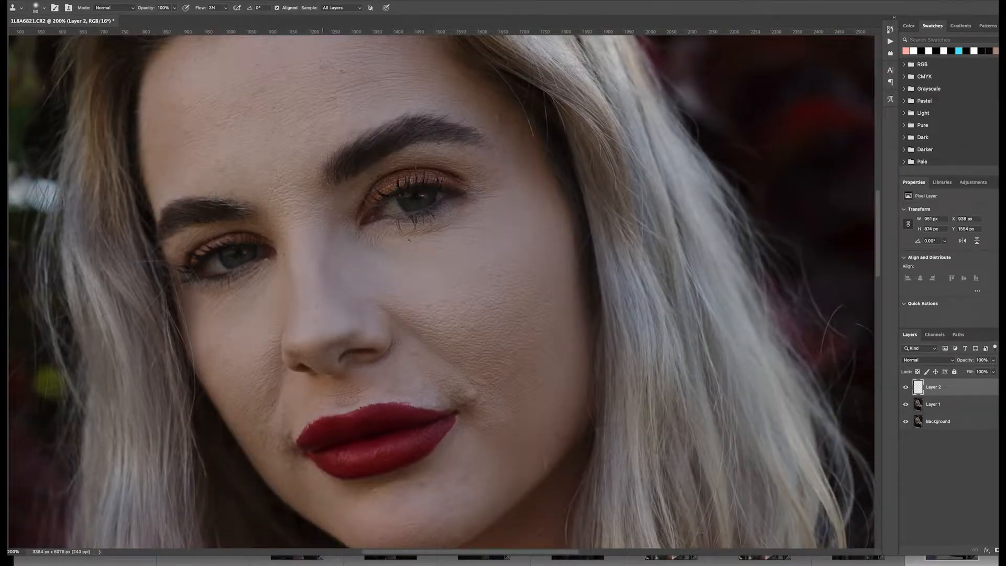
scroll(258, 210, "up", 3)
left_click(248, 305, "alt")
left_click_drag(291, 362, 292, 386)
left_click_drag(303, 328, 278, 317)
left_click(241, 303, "alt")
left_click_drag(269, 366, 309, 339)
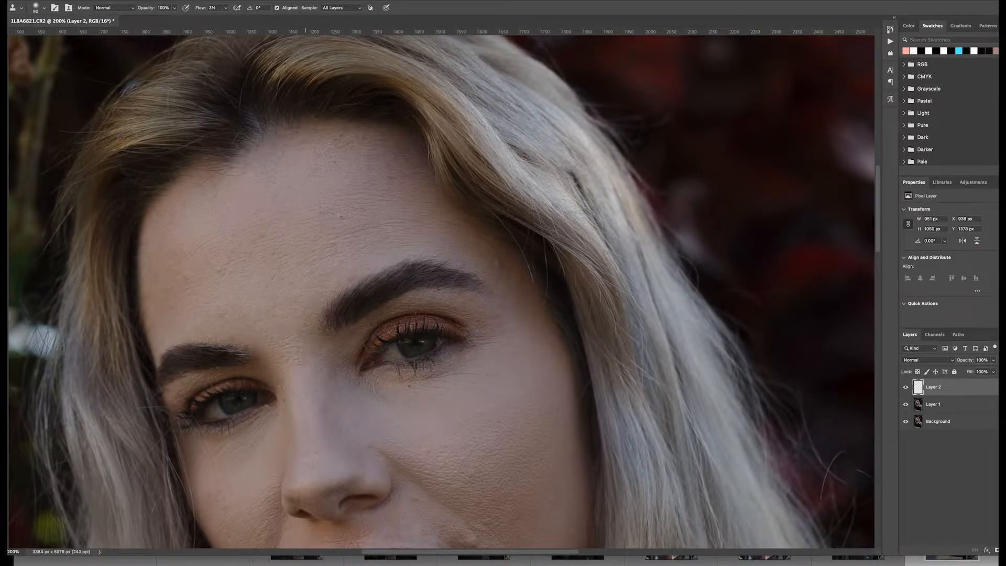
left_click_drag(336, 160, 363, 158)
left_click_drag(263, 153, 195, 182)
- Clone-stamp a spot beside the lips, adjusting the brush size up and down
scroll(491, 262, "down", 3)
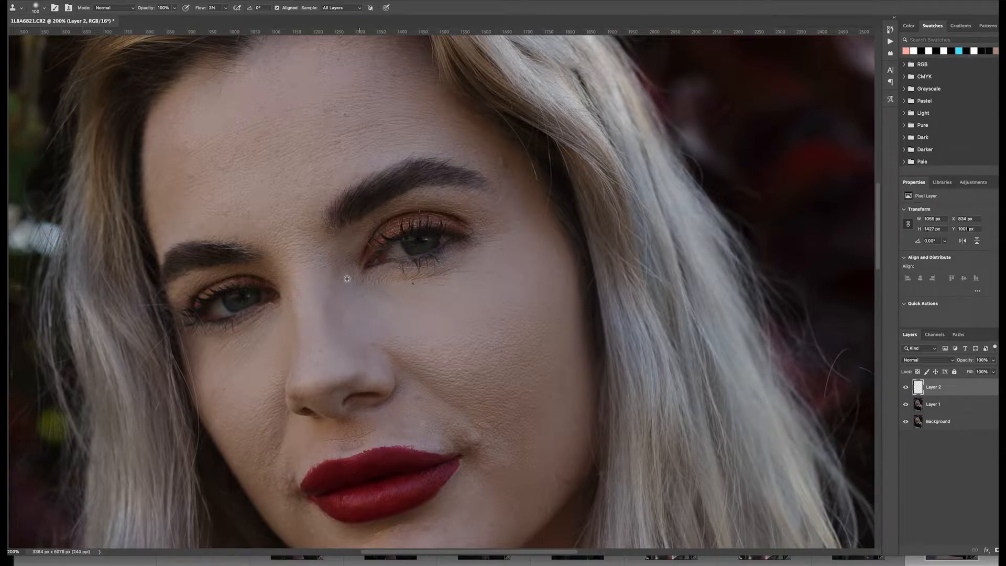
scroll(270, 346, "down", 3)
left_click(357, 427, "alt")
left_click_drag(363, 434, 366, 440)
key("bracketleft")
key("bracketleft")
key("bracketleft")
key("bracketright")
key("bracketright")
scroll(306, 142, "up", 2)
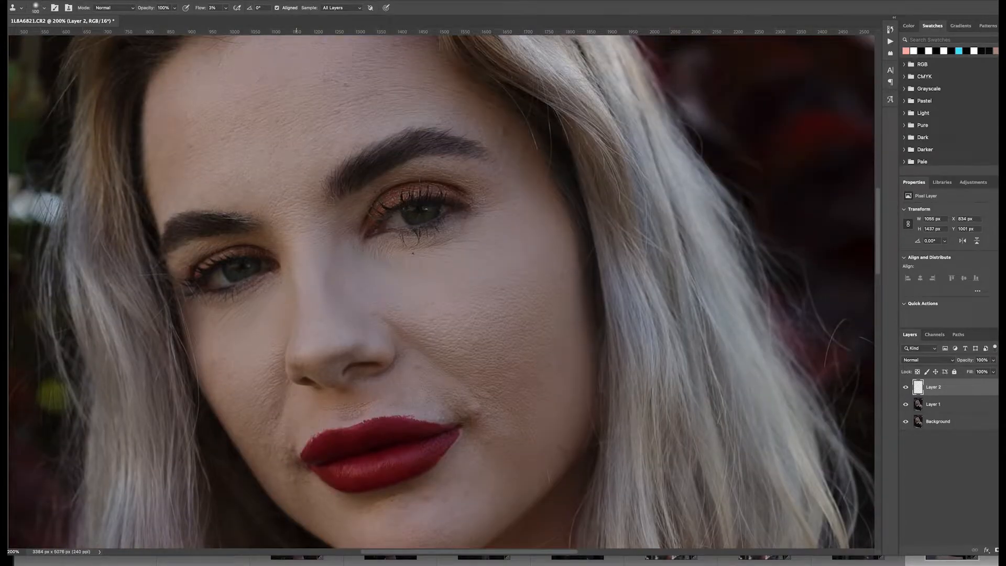
scroll(309, 76, "up", 5)
scroll(320, 157, "down", 5)
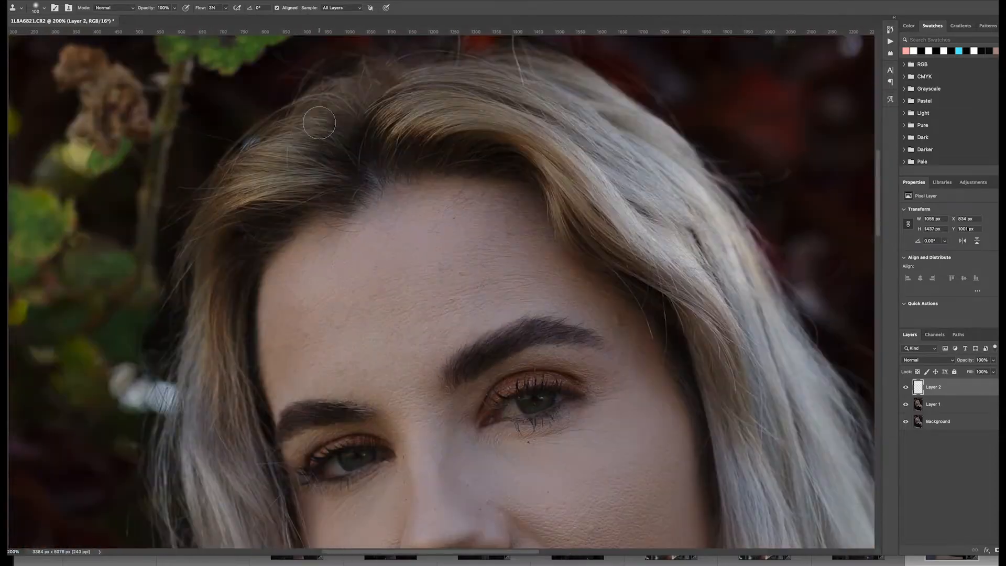
- Clone-stamp the forehead, then enlarge the brush and stamp the cheek beside the mouth
left_click_drag(414, 251, 406, 231)
scroll(387, 241, "down", 5)
key("bracketright")
key("bracketright")
key("bracketright")
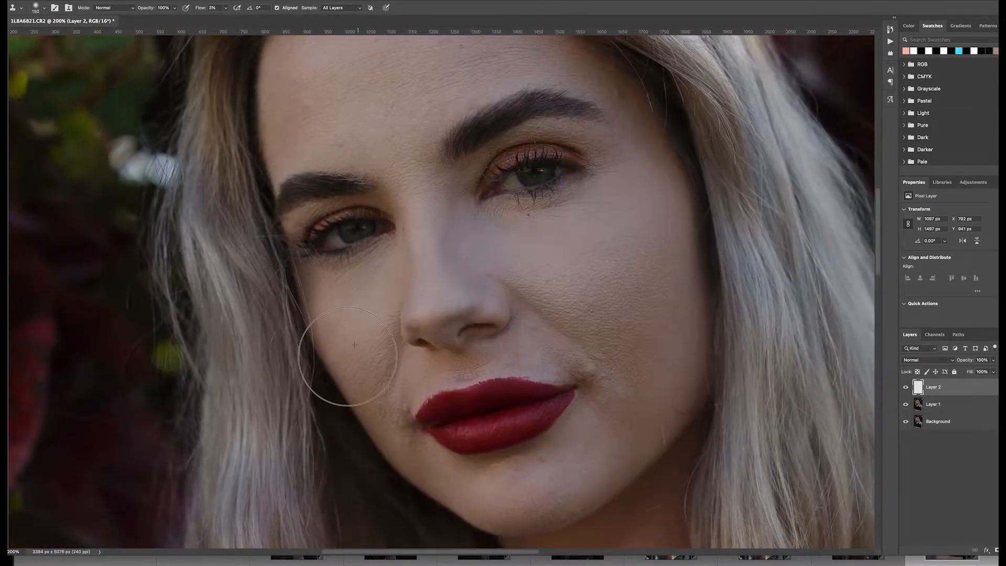
left_click_drag(353, 360, 327, 341)
- Clone-stamp the cheek beside the nose, the chin and the area above the lip with a smaller brush
key("super+minus")
key("bracketleft")
key("bracketleft")
key("bracketleft")
key("bracketleft")
key("bracketright")
key("bracketright")
left_click_drag(509, 297, 548, 286)
key("bracketleft")
key("bracketleft")
key("bracketleft")
key("bracketleft")
left_click(488, 309, "alt")
left_click_drag(485, 319, 504, 324)
key("super+equal")
key("bracketleft")
key("bracketleft")
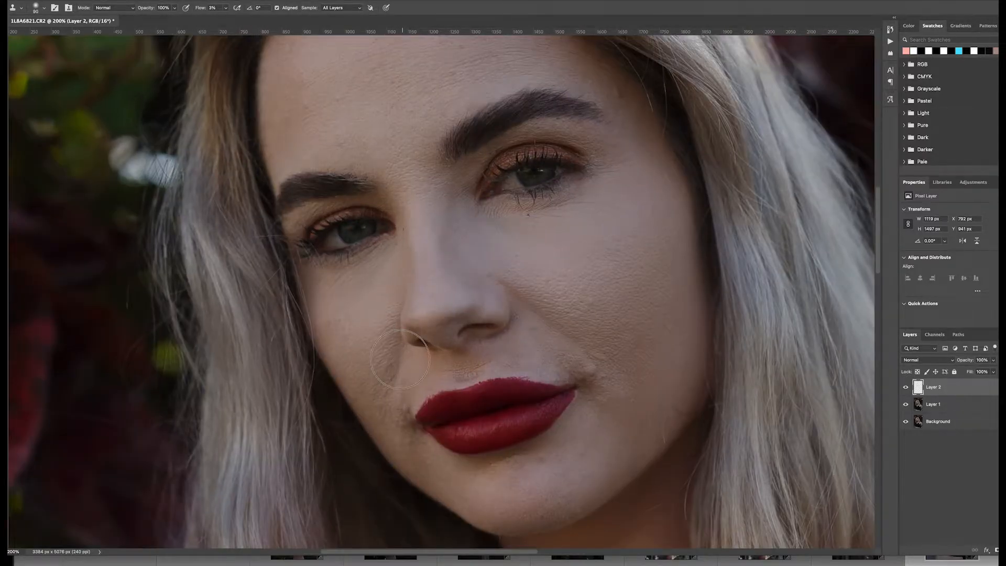
left_click_drag(413, 452, 427, 462)
key("bracketleft")
key("bracketleft")
key("bracketleft")
key("bracketleft")
left_click(488, 355, "alt")
left_click_drag(466, 366, 453, 370)
key("super+minus")
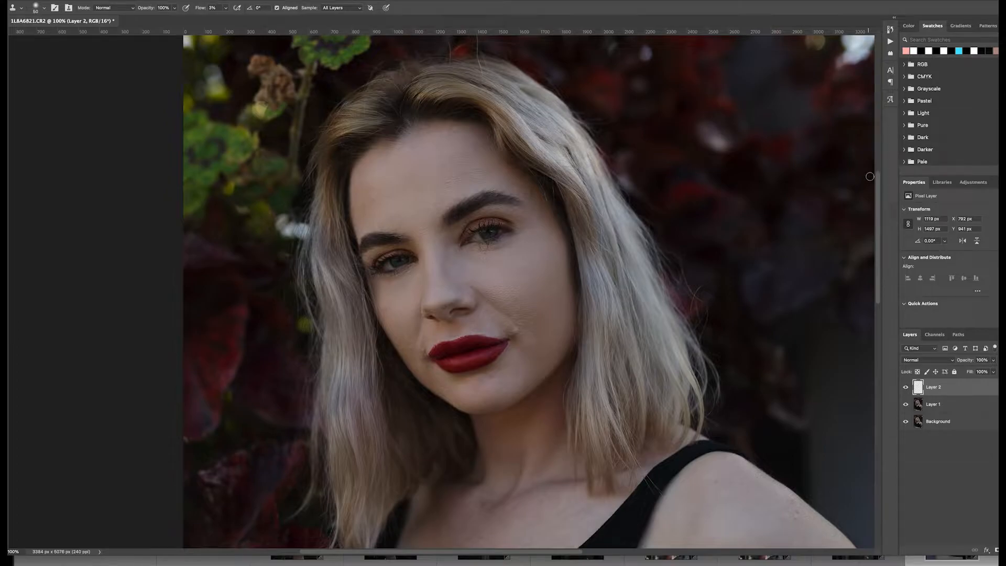
- Toggle the retouch layer's visibility to compare the skin before and after cloning
mouse_move(877, 187)
left_mouse_down()
mouse_move(879, 116)
mouse_move(875, 196)
left_mouse_up()
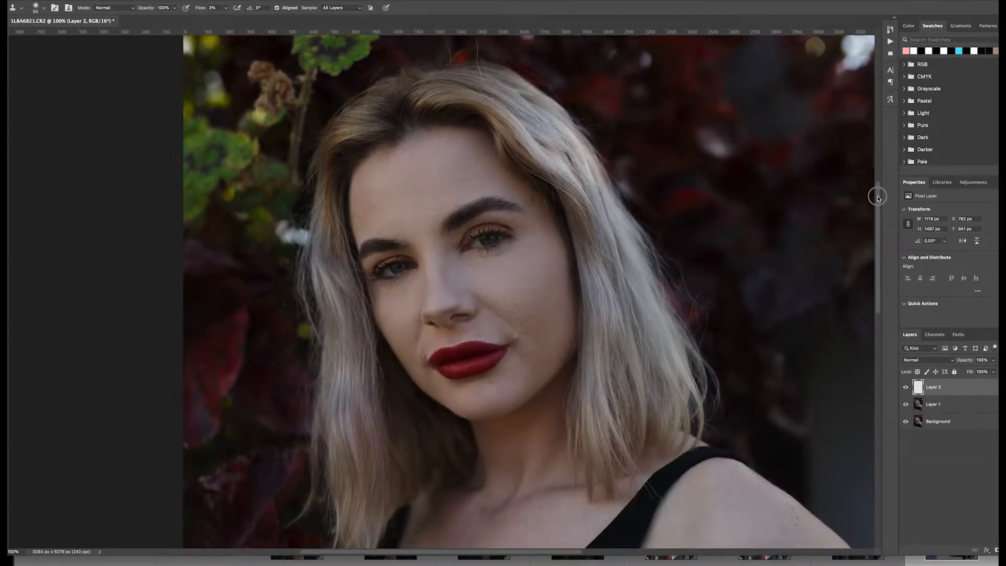
left_click(906, 387)
left_click(906, 387)
left_click(907, 388)
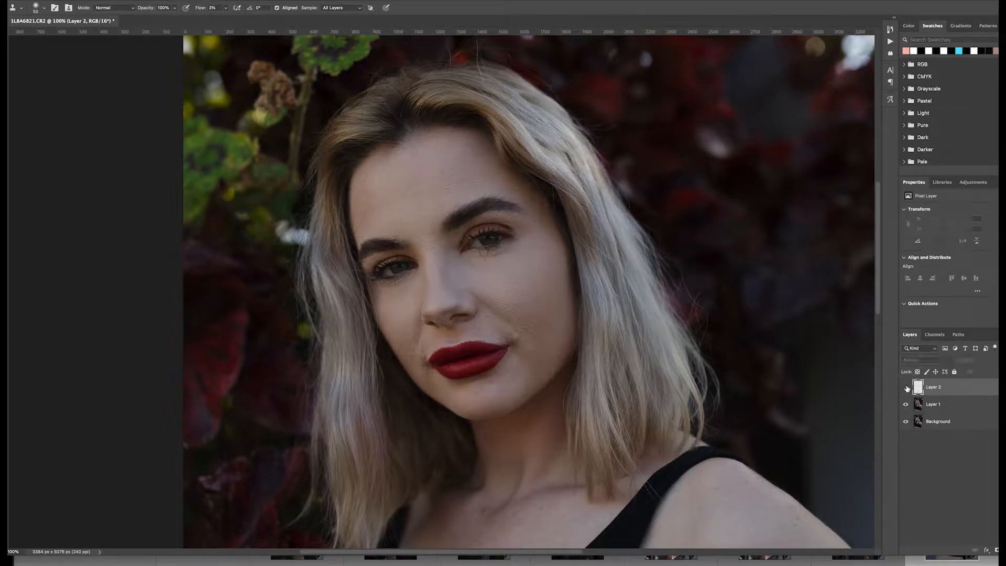
left_click(906, 388)
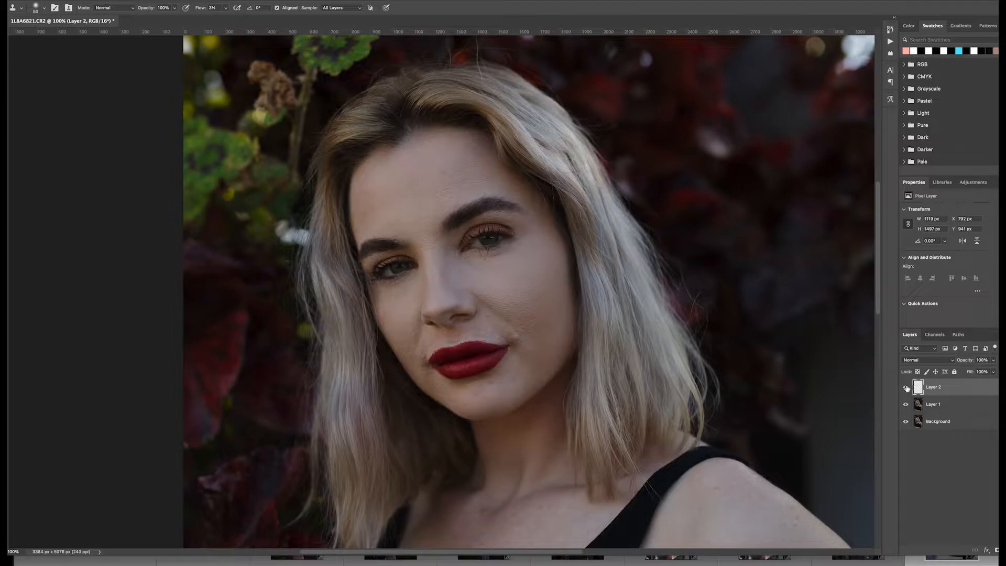
left_click(907, 387)
left_click(906, 387)
- Run the Retouching Setup action and hide the Help Layers and Color Fix groups
left_click(890, 41)
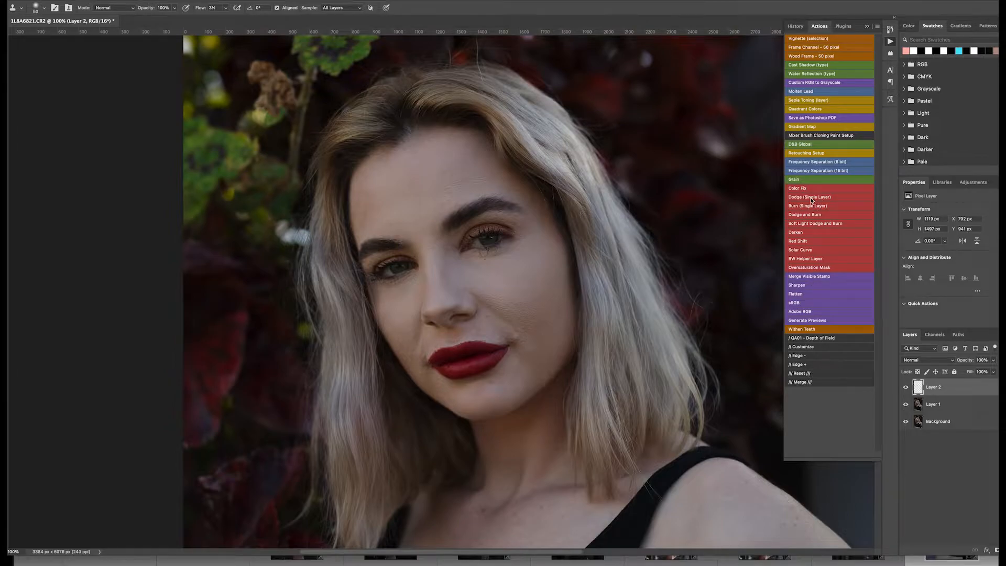
left_click(810, 156)
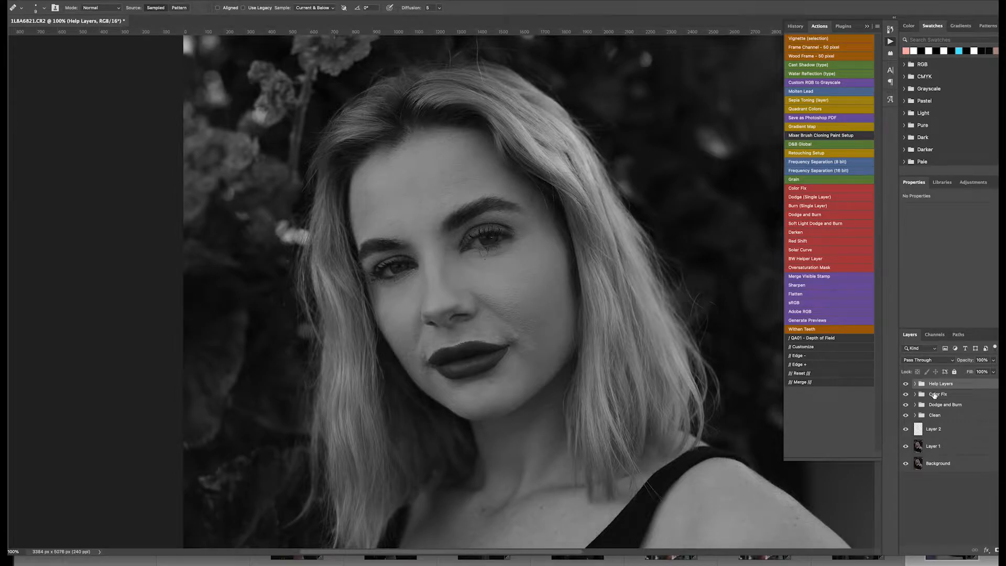
left_click_drag(908, 385, 906, 394)
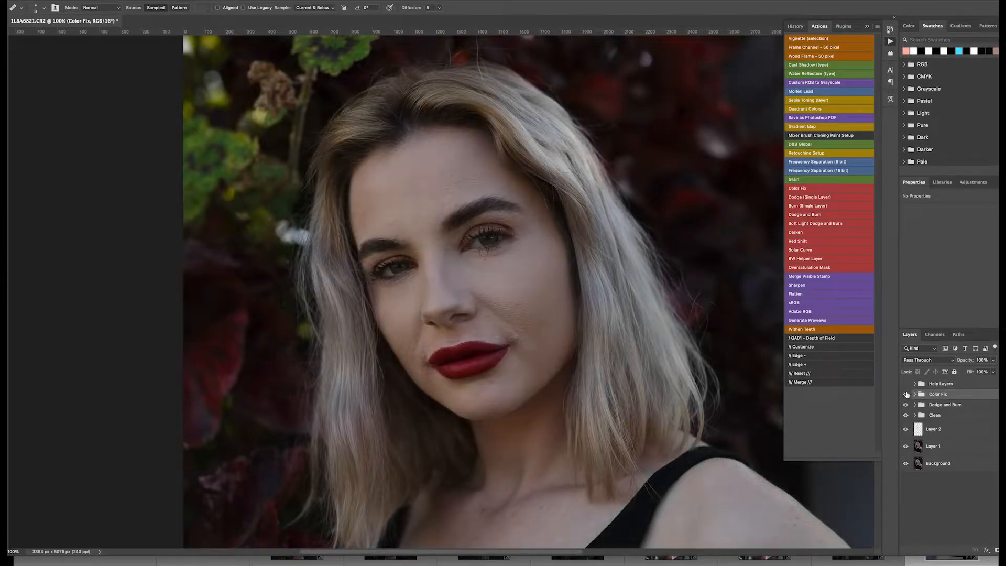
- Expand the Clean group and select its Heal layer
left_click(929, 384)
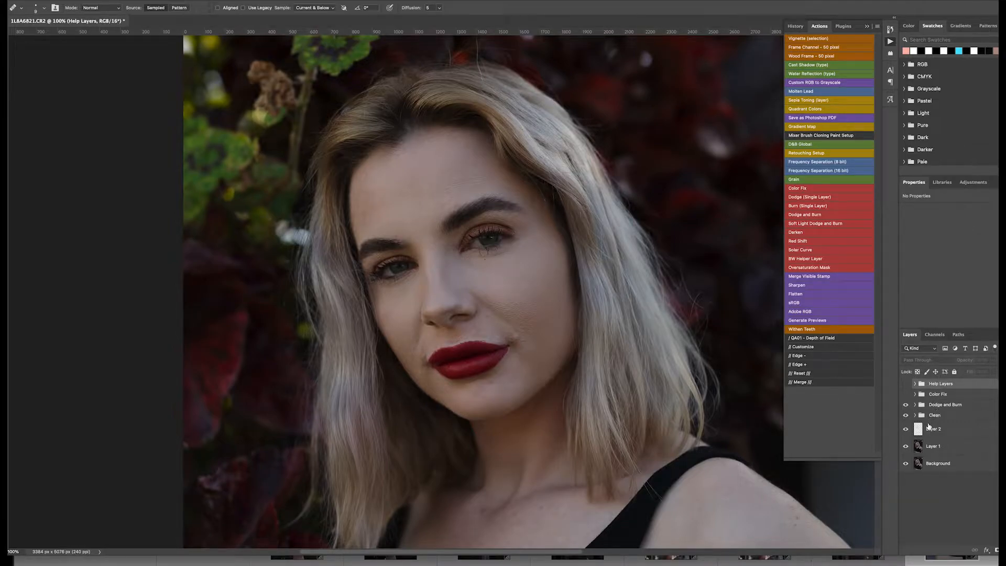
left_click(916, 415)
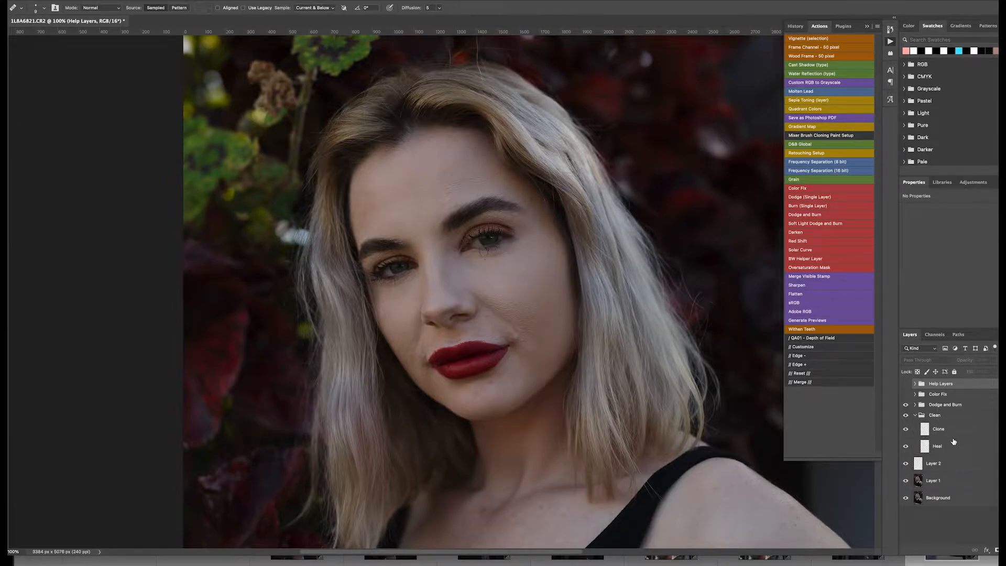
left_click(945, 432)
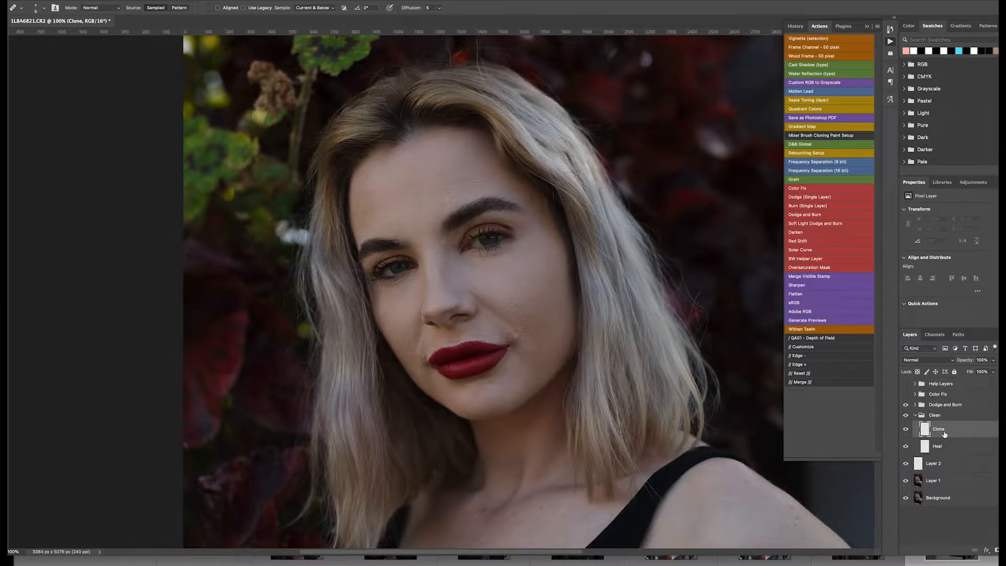
left_click(943, 448)
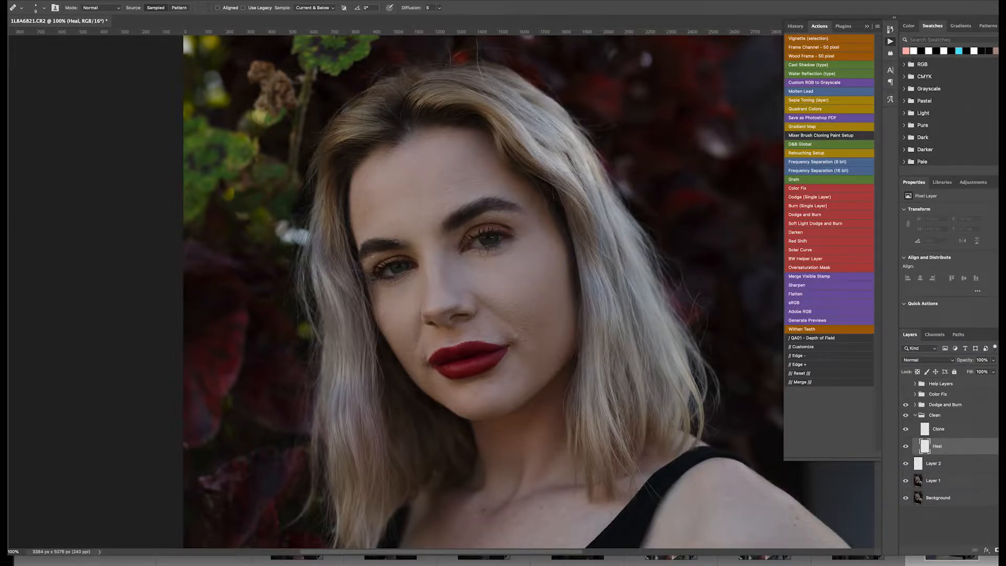
- Switch to the Spot Healing Brush Tool, zoom in to 200% and shrink the brush
right_click(3, 109)
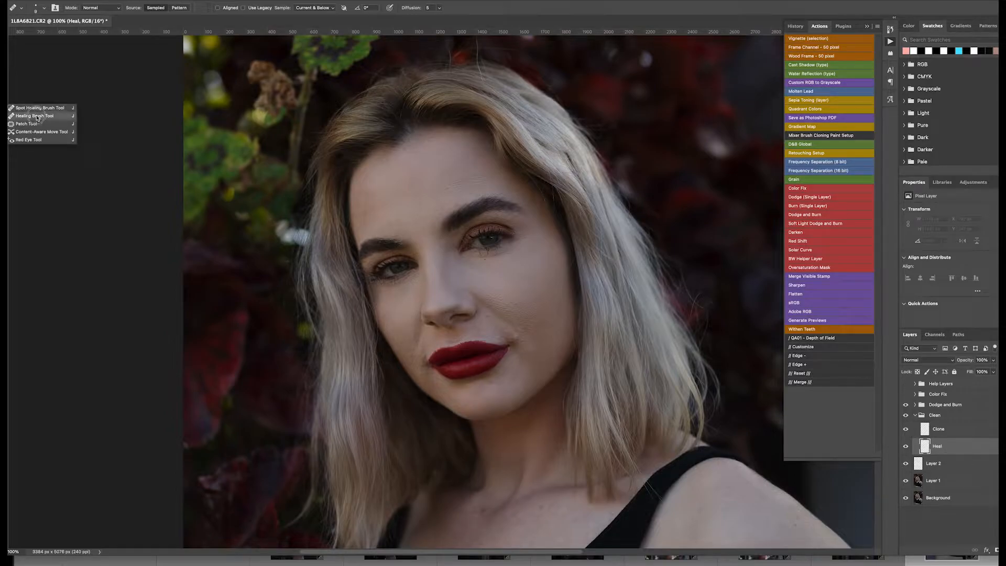
left_click(42, 108)
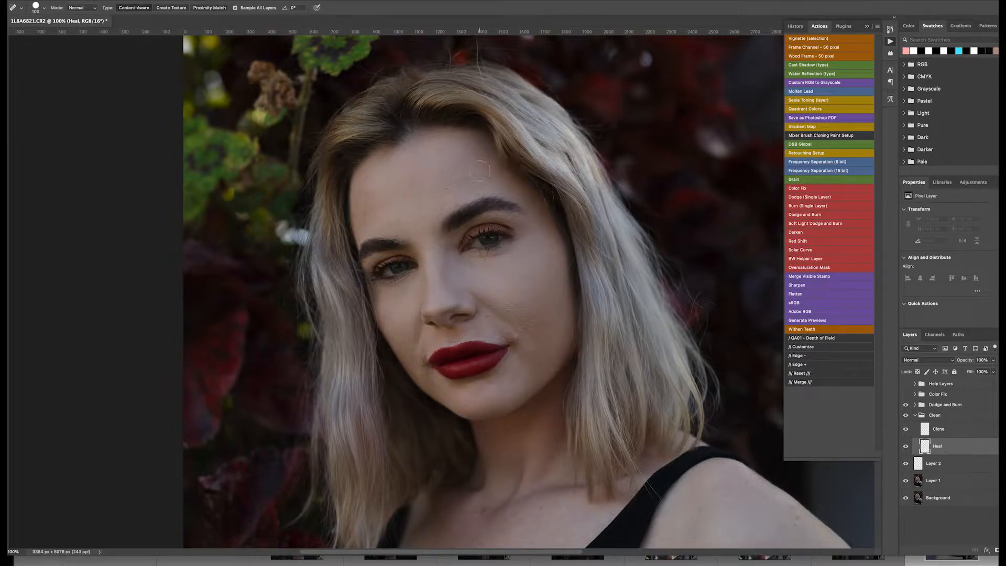
key("super+plus")
key("super+minus")
key("bracketleft")
key("bracketleft")
key("bracketleft")
key("bracketleft")
key("super+plus")
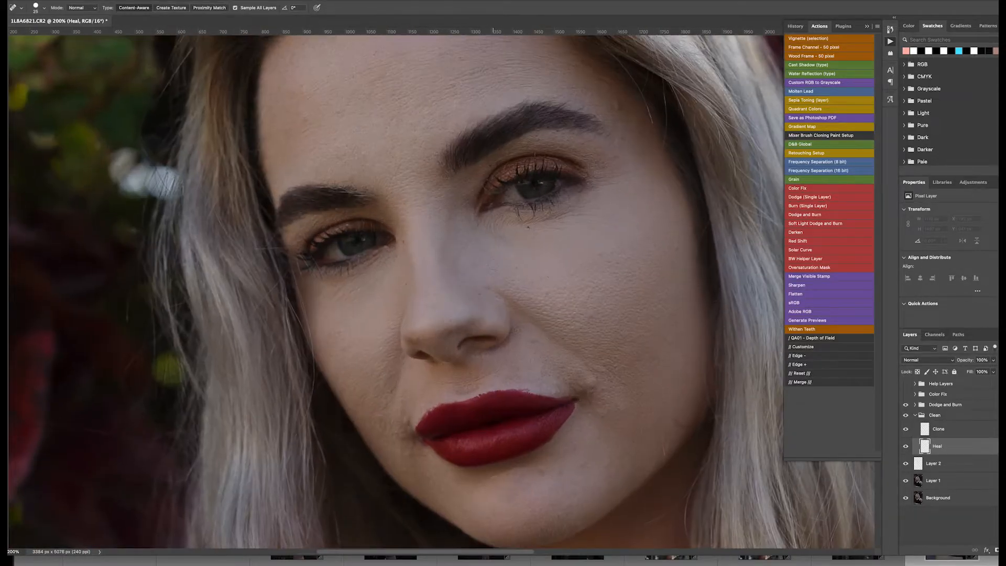
- Spot-heal blemishes on the cheek and under the eye, dismissing the sampling notice
scroll(526, 291, "left", 5)
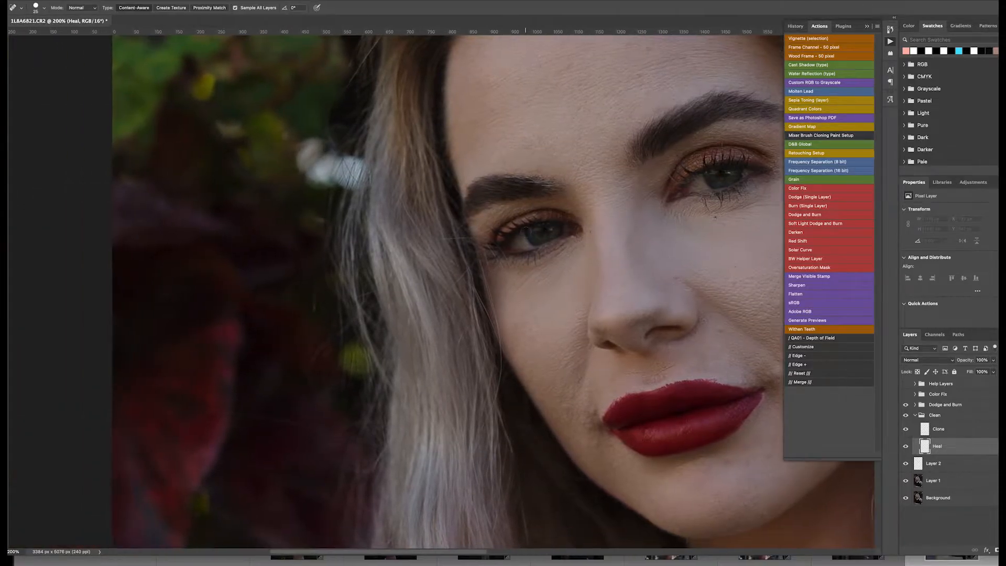
scroll(524, 291, "right", 5)
left_click(525, 266)
scroll(524, 267, "left", 5)
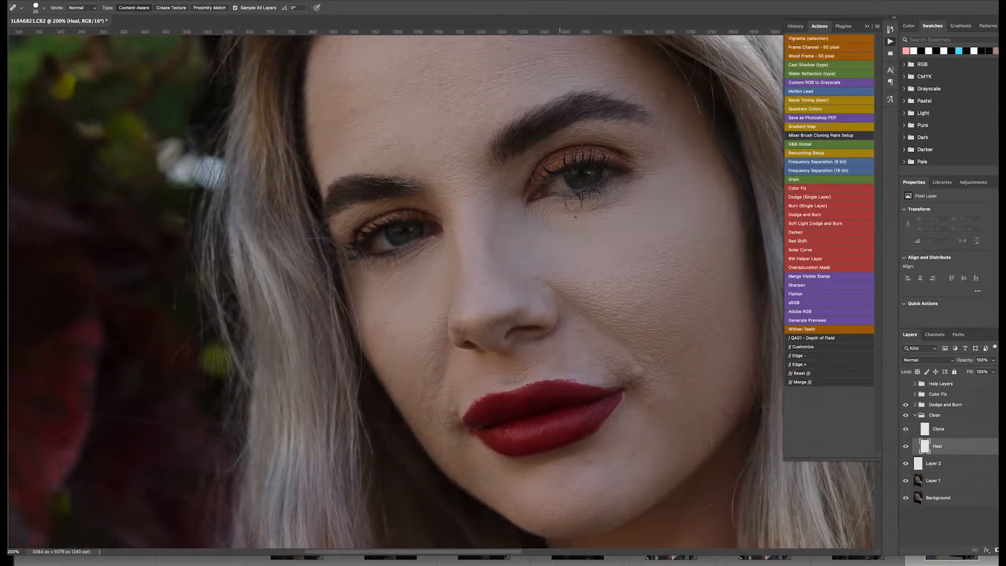
key("bracketleft")
key("bracketleft")
scroll(503, 267, "right", 5)
scroll(442, 289, "right", 1)
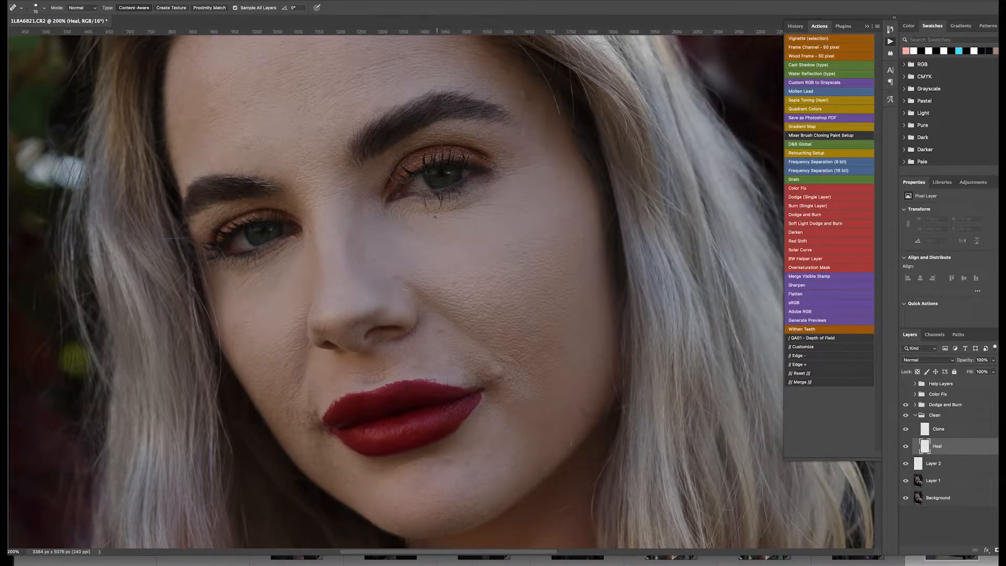
left_click(435, 226, "alt")
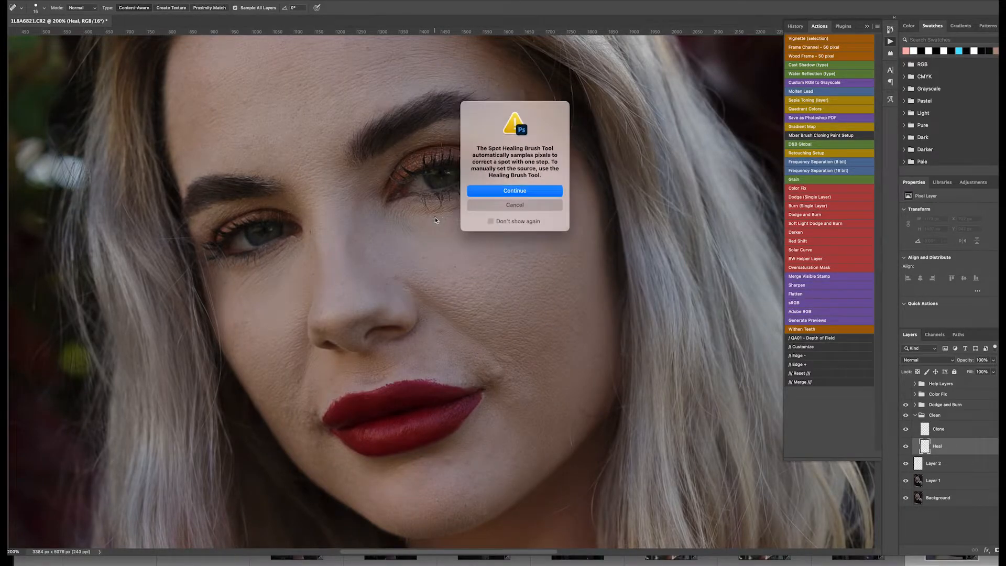
left_click(496, 192)
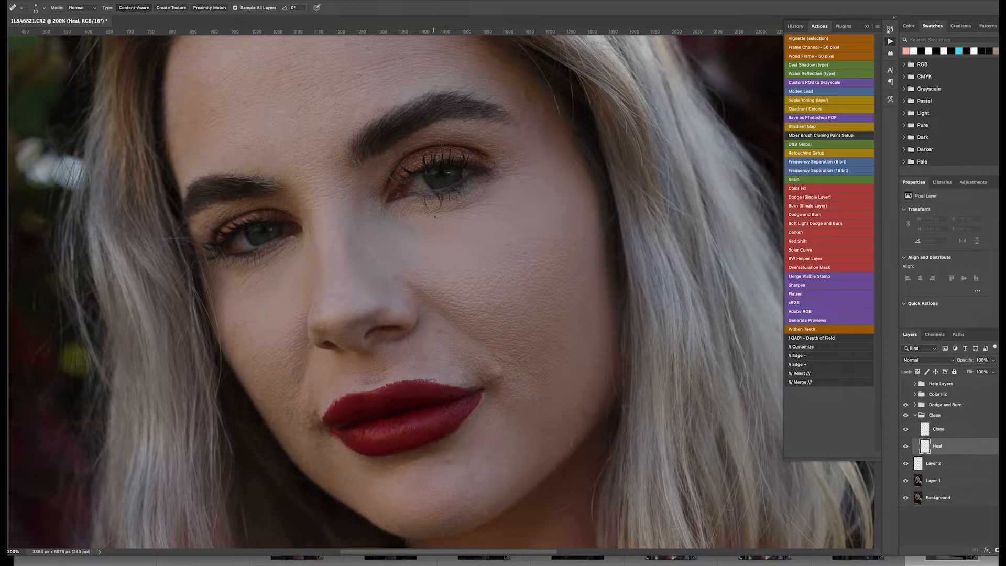
- Spot-heal blemishes under both eyes and beside the nose on the Heal layer
left_click(435, 216)
left_click(444, 224)
left_click(439, 331)
left_click_drag(310, 232, 309, 248)
left_click(302, 246)
scroll(442, 292, "up", 3)
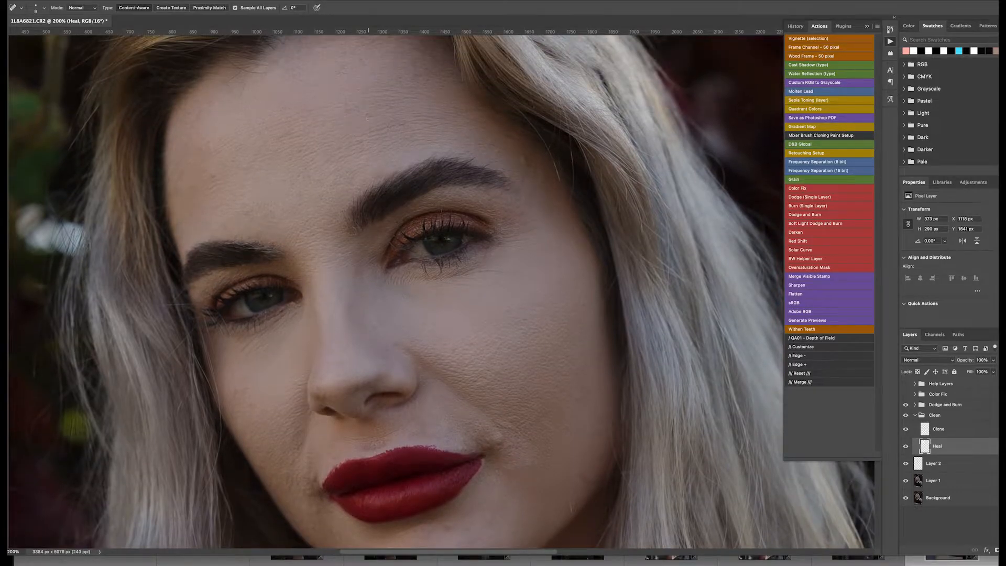
- Spot-heal small spots on the brow, the chin and the right cheek
left_click(367, 111)
scroll(431, 235, "up", 2)
key("super+minus")
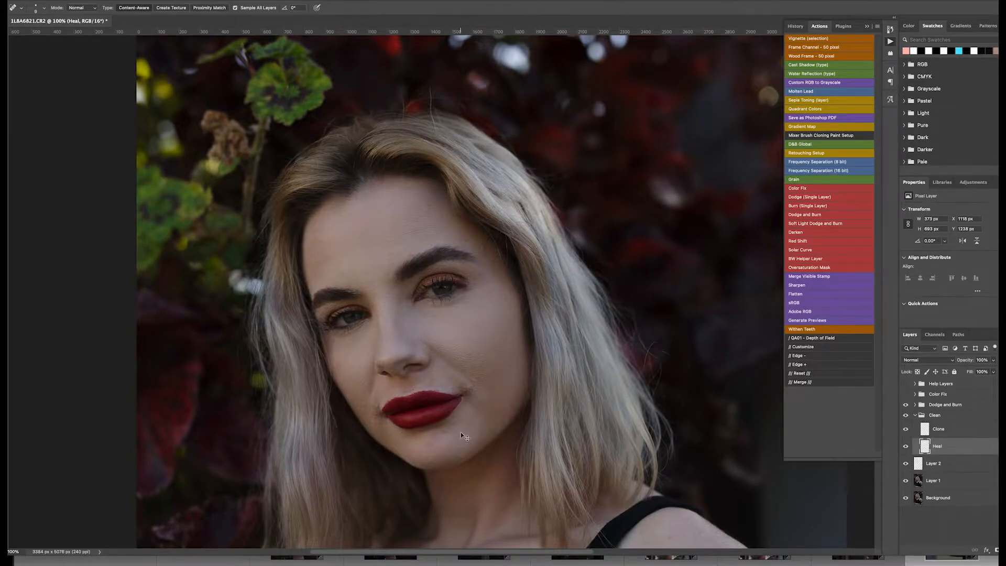
scroll(460, 432, "up", 2)
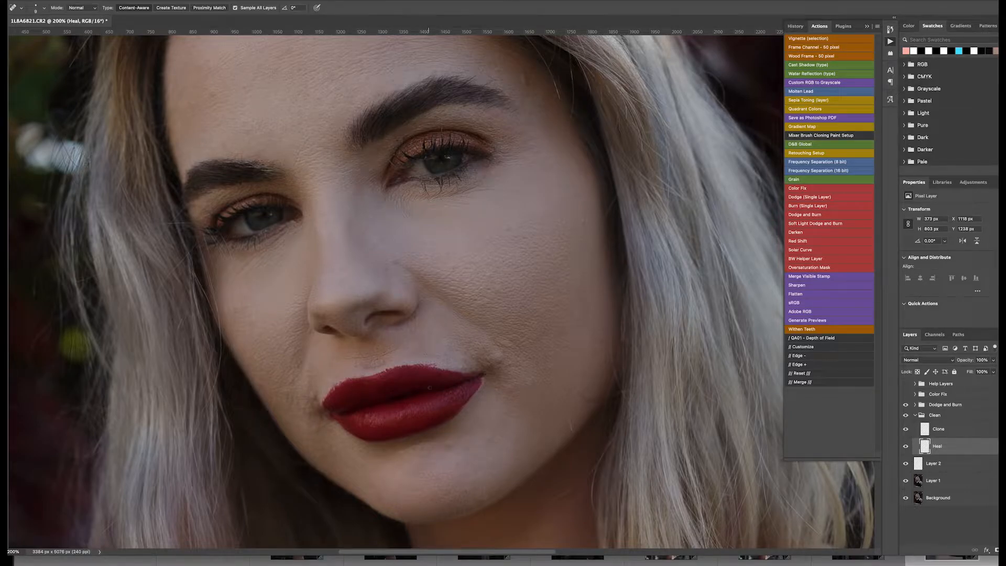
left_click(470, 490)
scroll(378, 244, "up", 5)
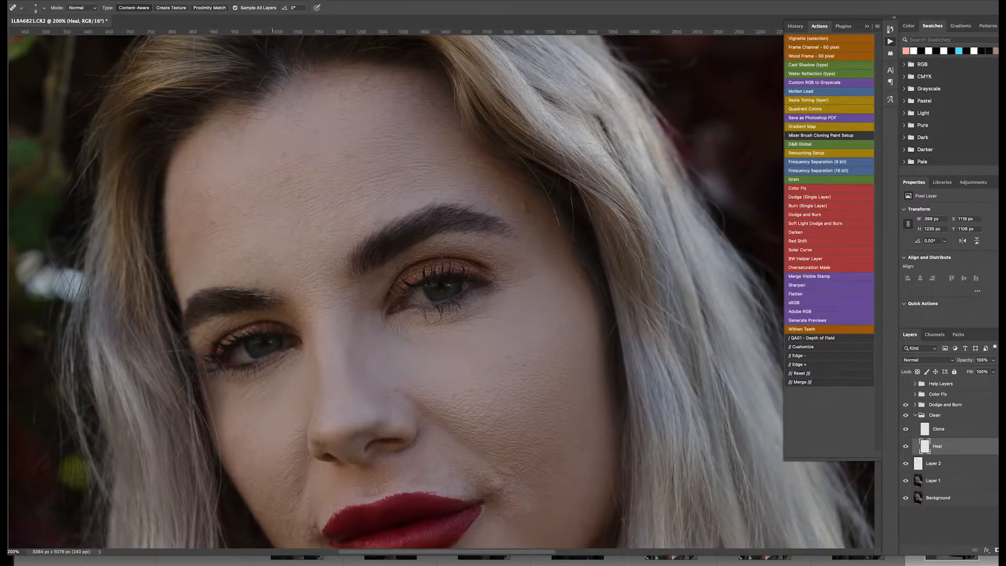
scroll(440, 262, "down", 2)
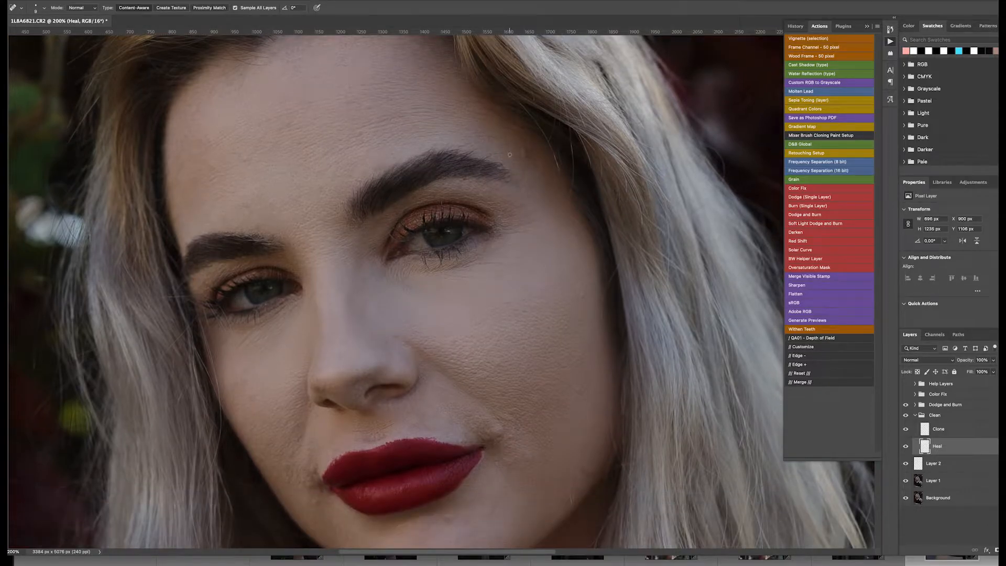
scroll(556, 289, "down", 1)
scroll(556, 290, "down", 5)
left_click(569, 242)
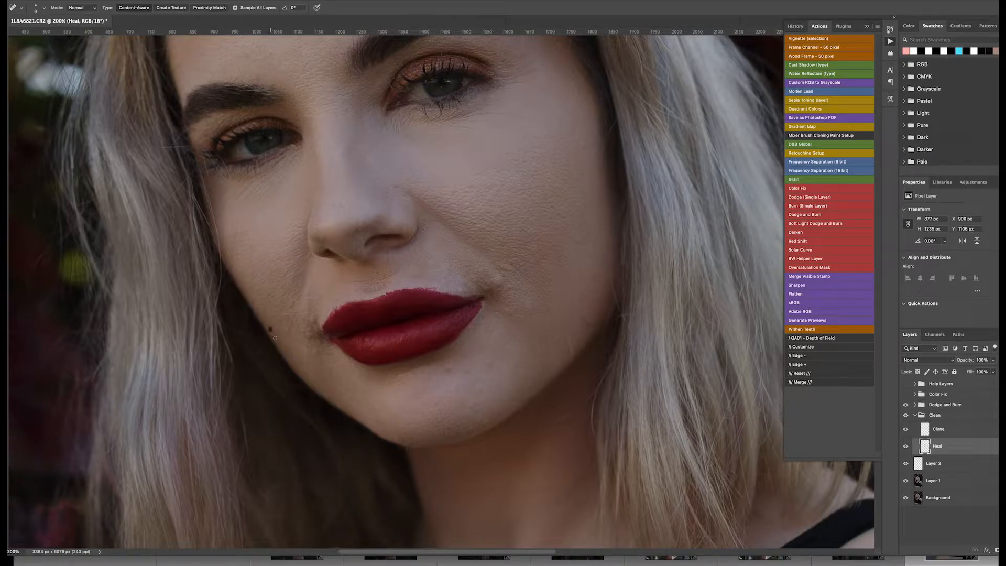
- Resize the healing brush and spot-heal blemishes beside the lip corner and on the chin
left_click(302, 366)
key("bracketright")
key("bracketright")
key("ctrl+plus")
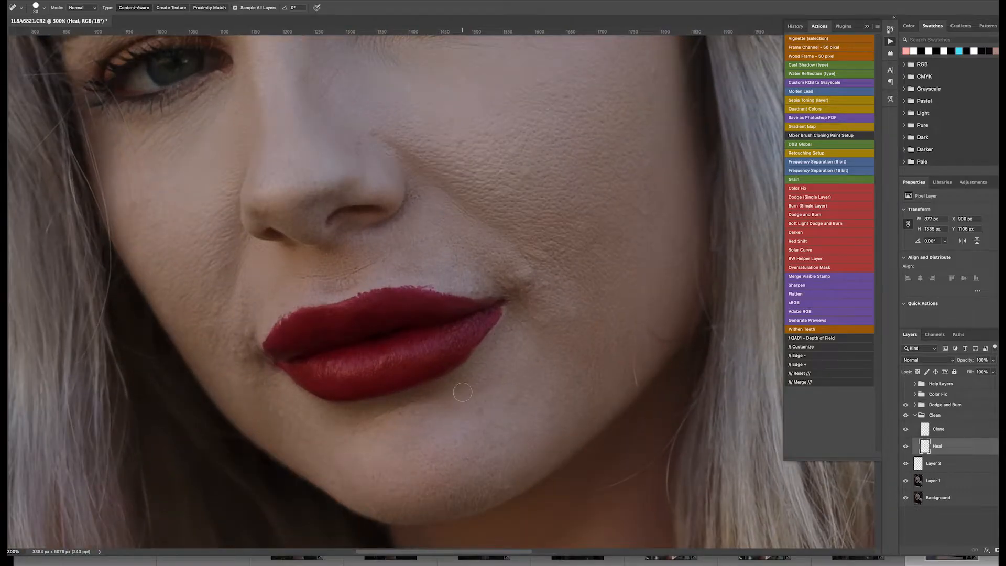
key("ctrl+minus")
key("bracketleft")
key("bracketleft")
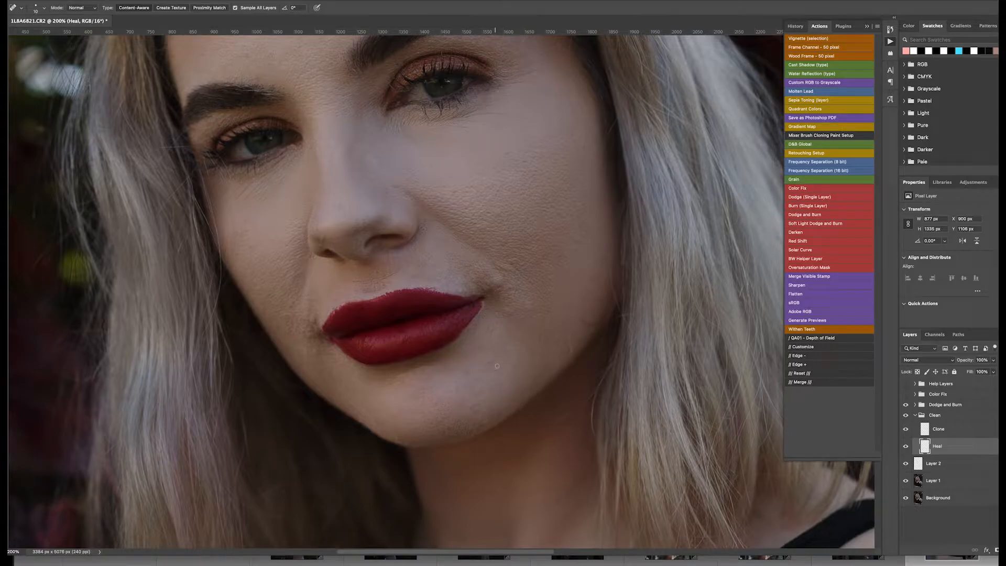
left_click(481, 348)
- Spot-heal marks between the brows, under the eye and on the forehead, then collapse the Actions panel
scroll(504, 265, "up", 5)
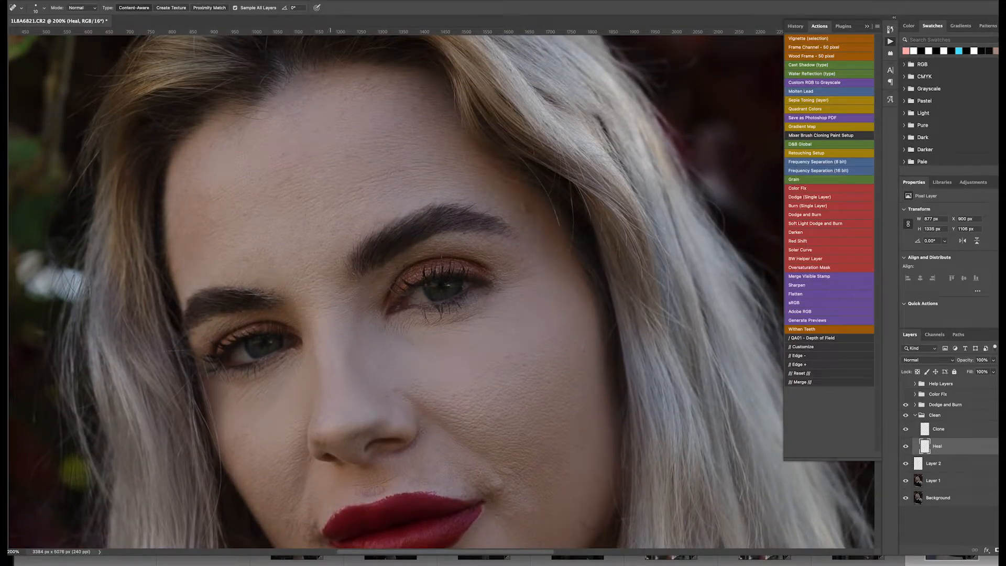
left_click_drag(339, 119, 348, 181)
left_click_drag(438, 171, 429, 173)
left_click(419, 175)
left_click_drag(243, 130, 243, 143)
scroll(610, 291, "down", 3)
left_click(867, 26)
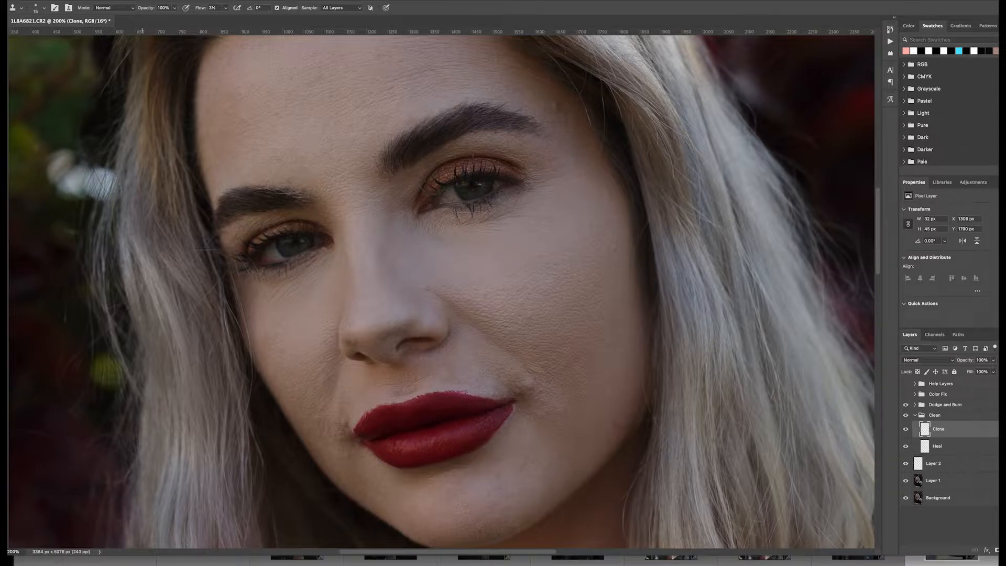
- Set the Clone Stamp flow to 100% and choose a hard round brush of about 20 px
left_click_drag(226, 9, 404, 14)
left_click(44, 8)
left_click(52, 138)
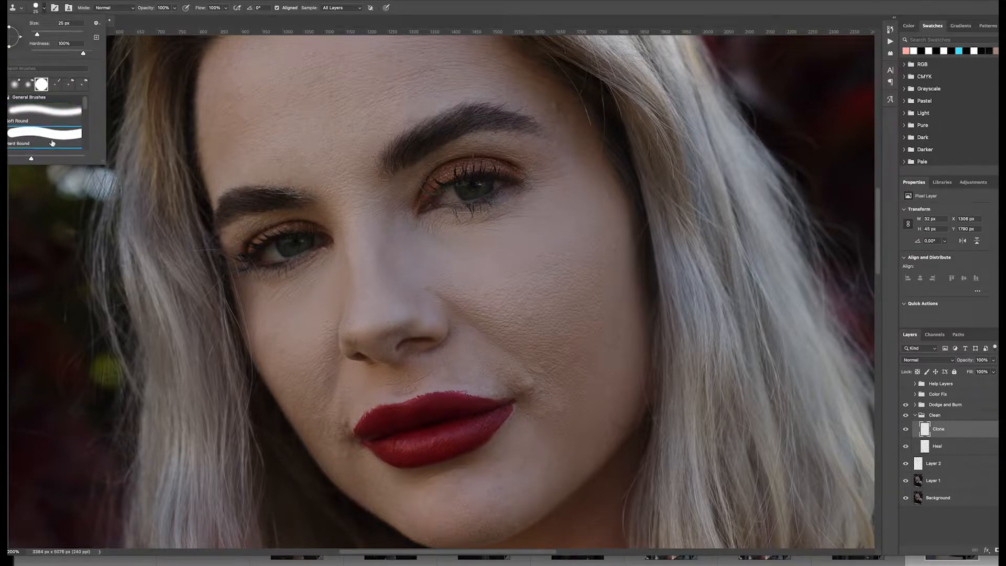
left_click(460, 13)
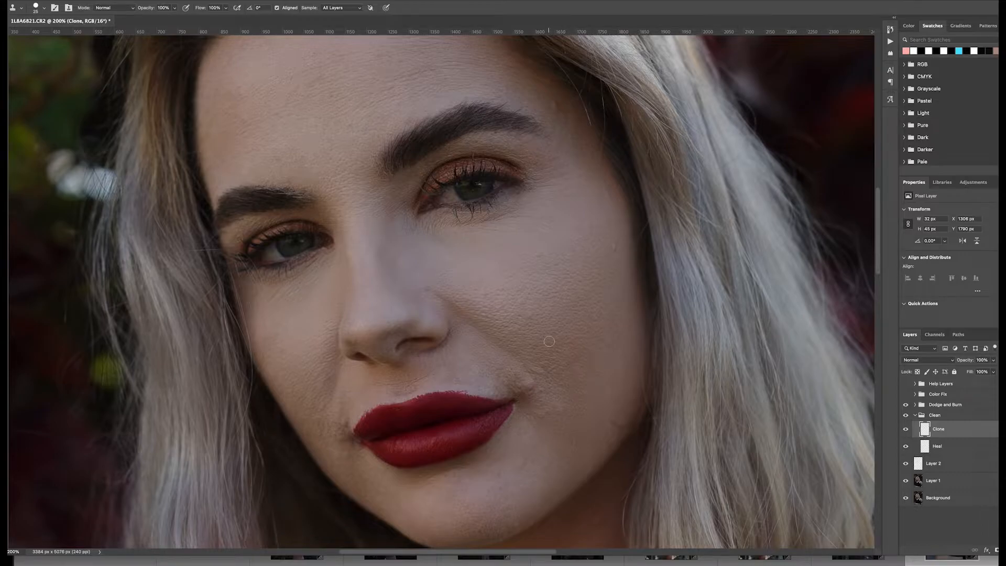
key("bracketleft")
left_click(45, 8)
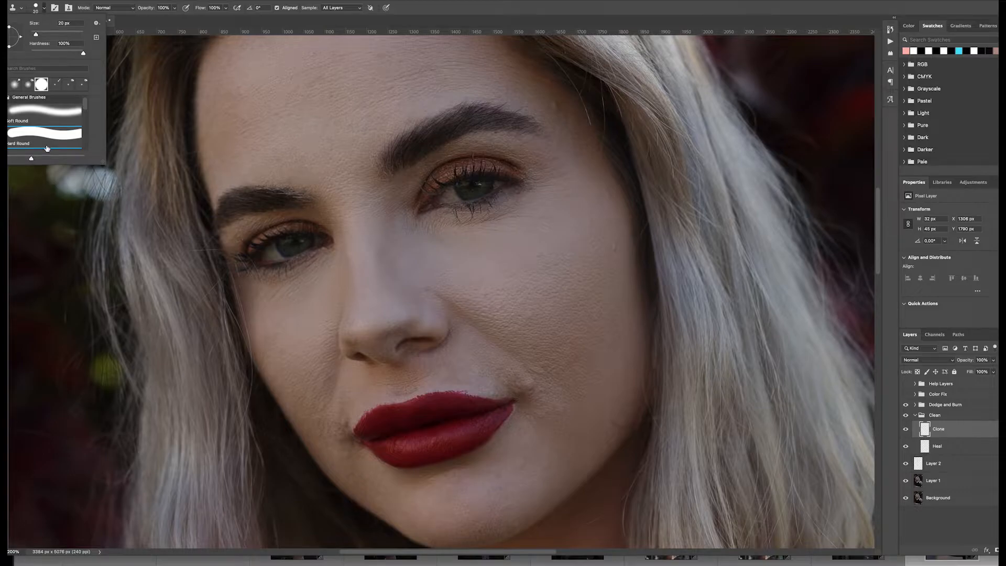
left_click(135, 15)
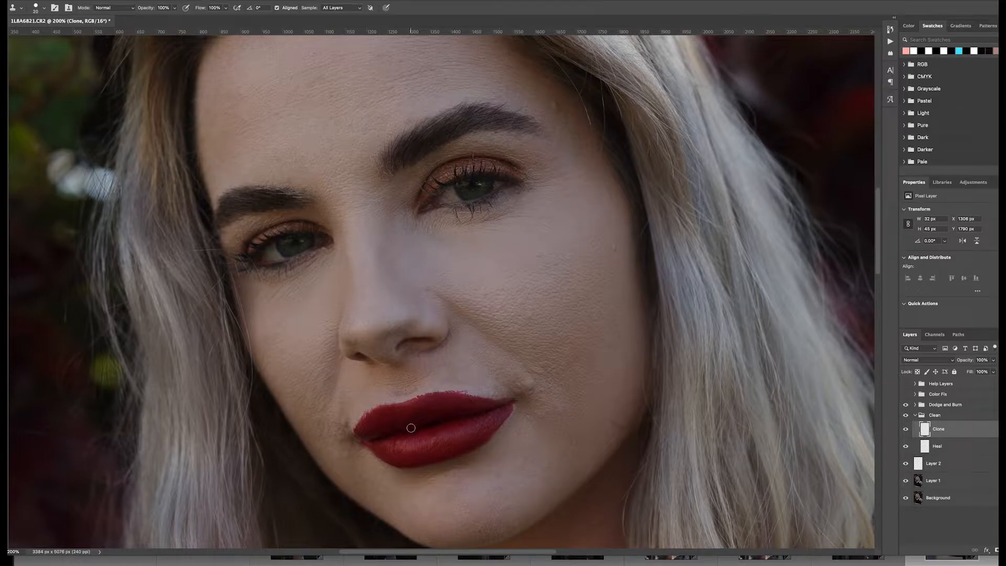
- Shrink the brush and clone-stamp over forehead lines and marks around the brows at 300%
key("bracketleft")
key("ctrl+plus")
scroll(344, 420, "down", 3)
scroll(344, 420, "left", 2)
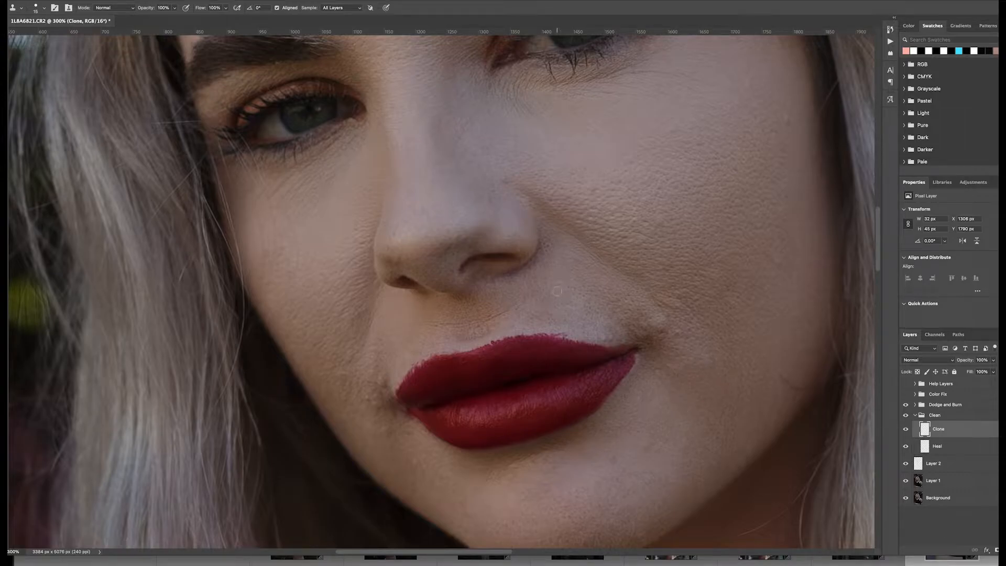
scroll(557, 291, "up", 5)
key("ctrl+minus")
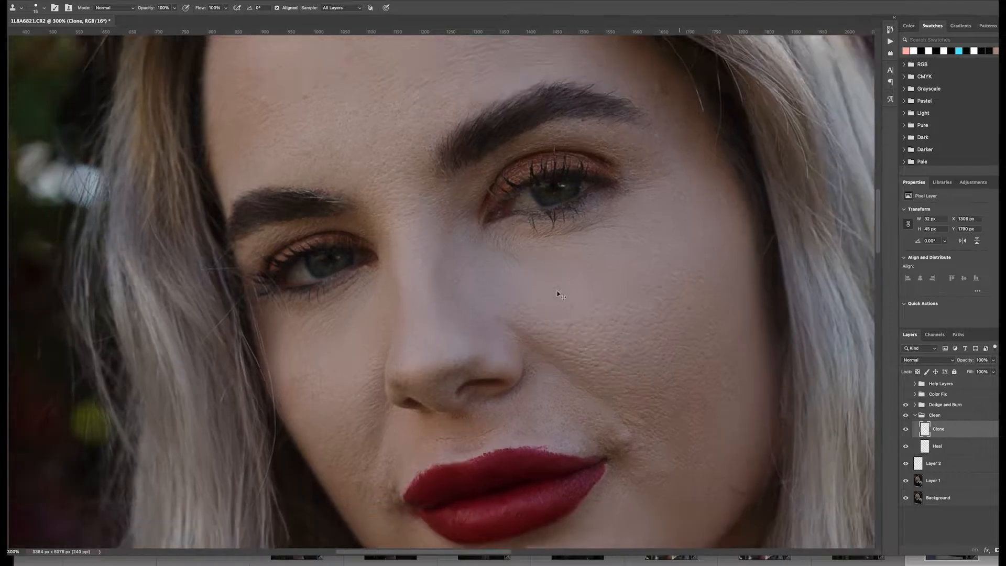
scroll(417, 291, "up", 4)
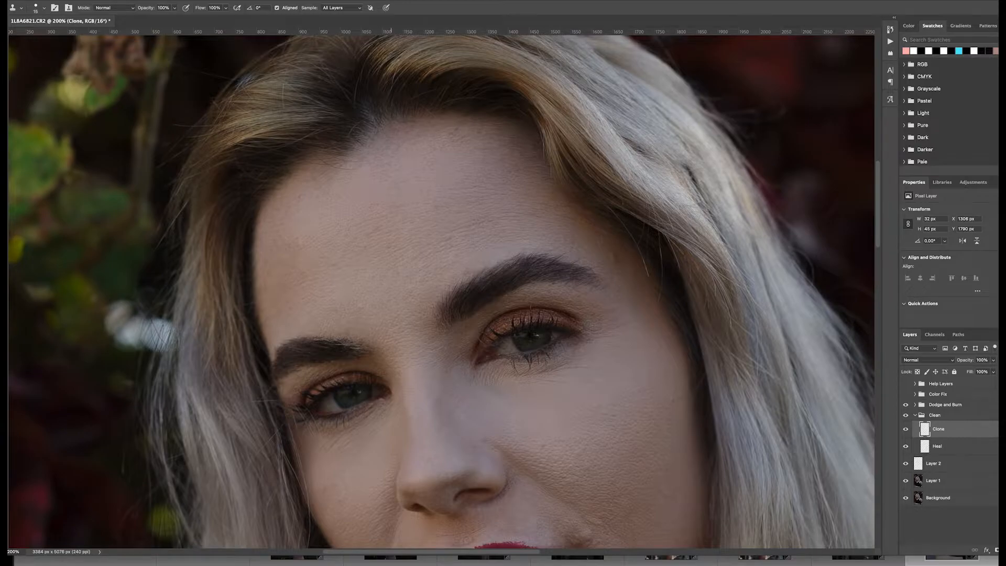
scroll(441, 292, "down", 1)
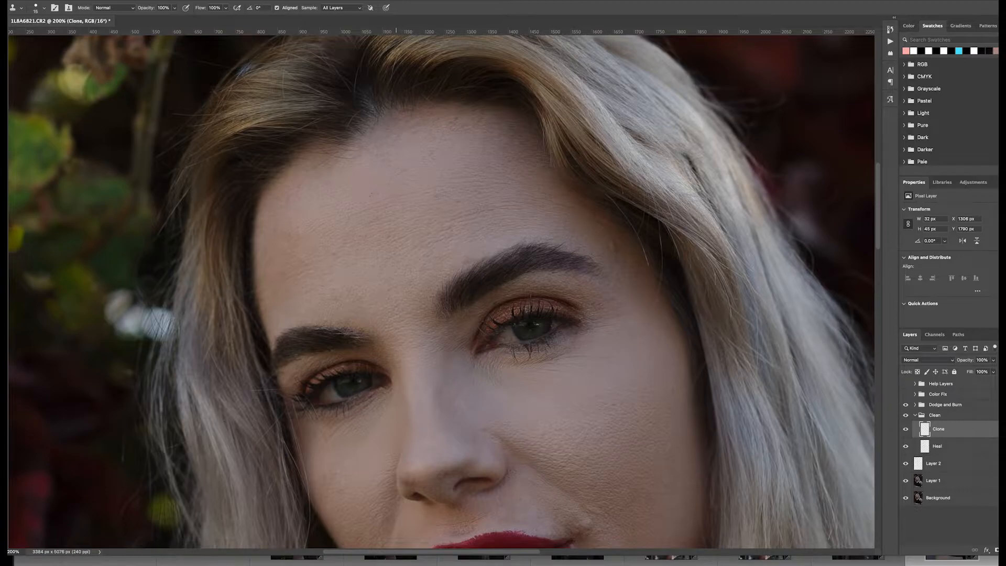
scroll(397, 171, "down", 4)
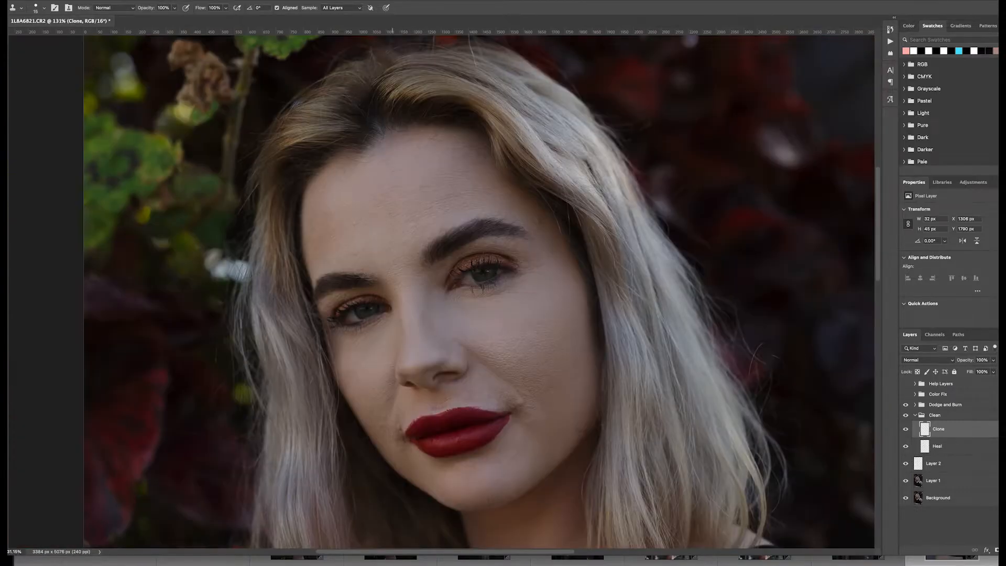
scroll(391, 170, "up", 6)
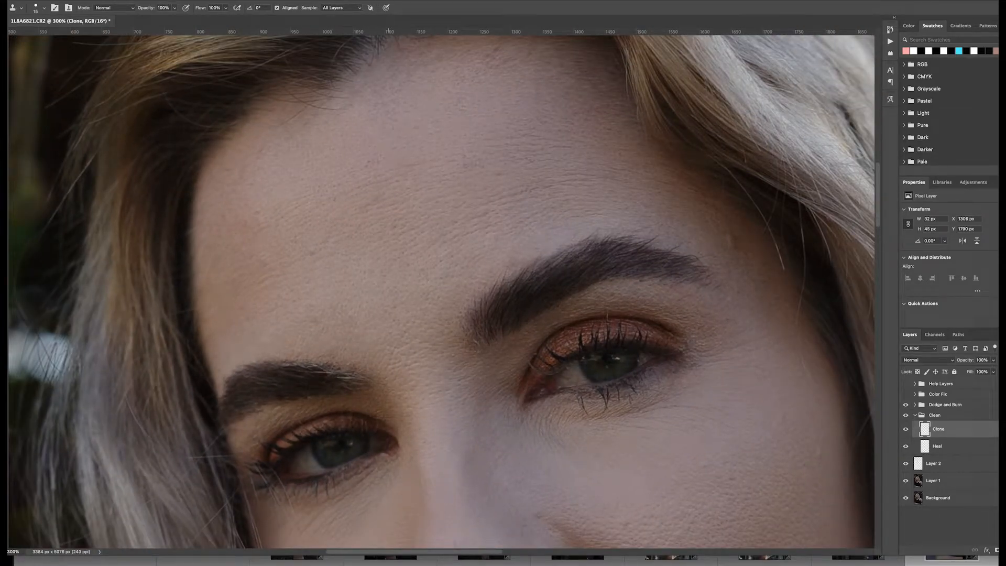
left_click(389, 127)
left_click(363, 134)
left_click(363, 134, "alt")
left_click(362, 160)
left_click(406, 99, "alt")
left_click(404, 121)
left_click(360, 110)
left_click(404, 93)
left_click(406, 89)
left_click(411, 87)
left_click(274, 159)
left_click(552, 202)
- Enlarge the brush and clone-stamp blemishes around the mouth and on the cheek
key("ctrl+minus")
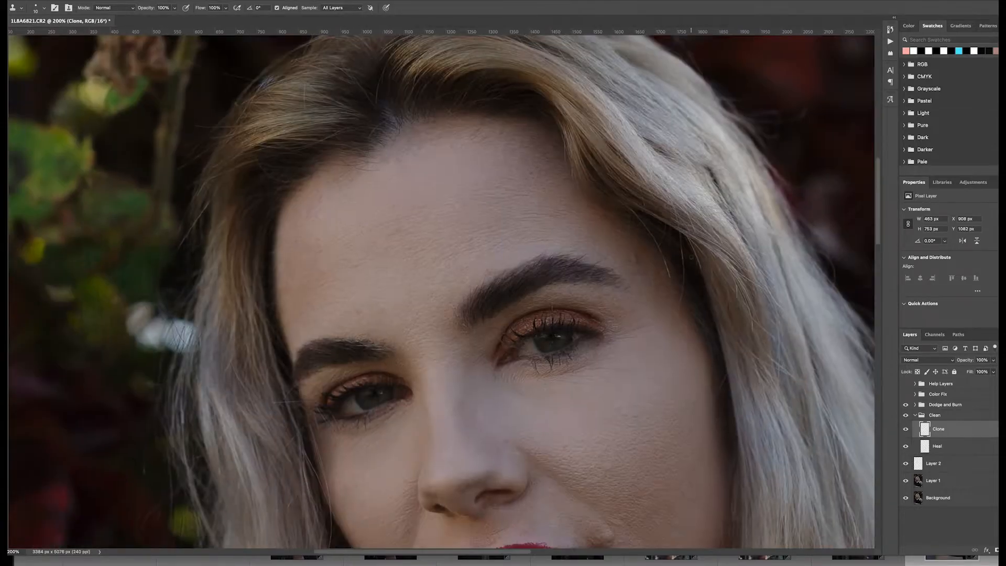
key("ctrl+minus")
key("ctrl+plus")
key("ctrl+plus")
key("ctrl+minus")
scroll(602, 357, "down", 4)
key("bracketright")
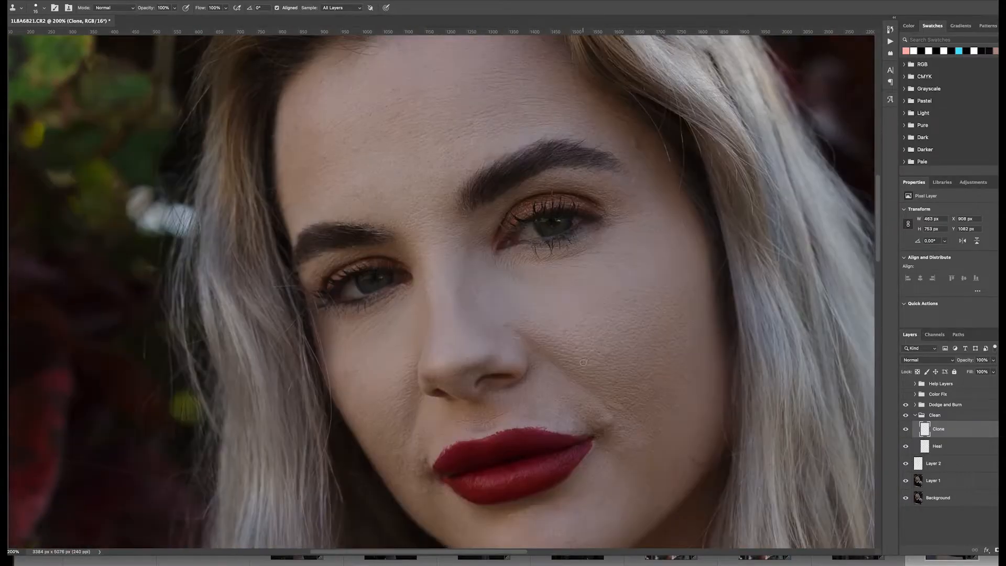
left_click(352, 395, "alt")
left_click(352, 403)
left_click(451, 382, "alt")
left_click(449, 380)
scroll(448, 379, "down", 1)
left_click(432, 346)
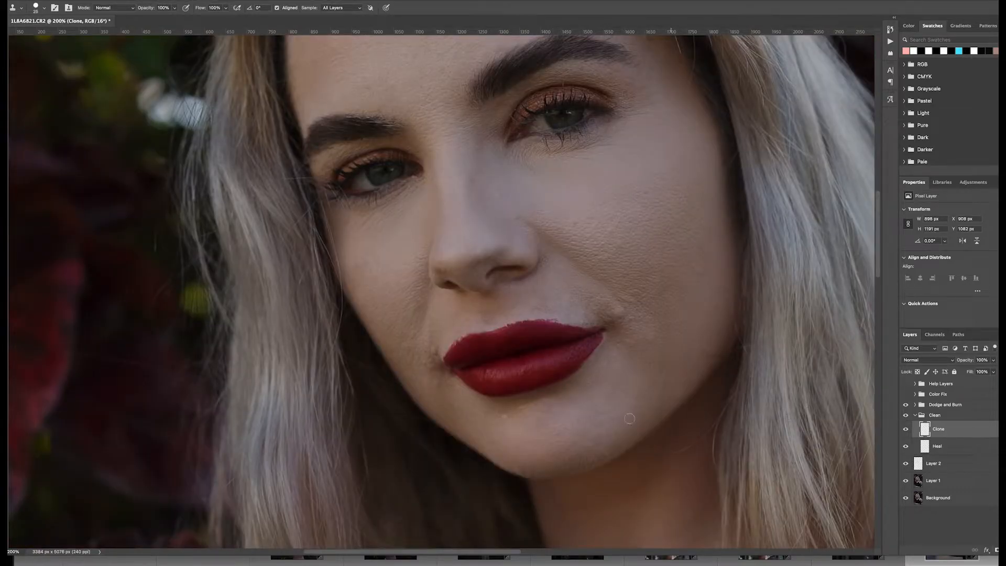
- Toggle the Clone layer to compare, then erase a small cloned patch near the chin
left_click(906, 429)
left_click(906, 429)
key("v")
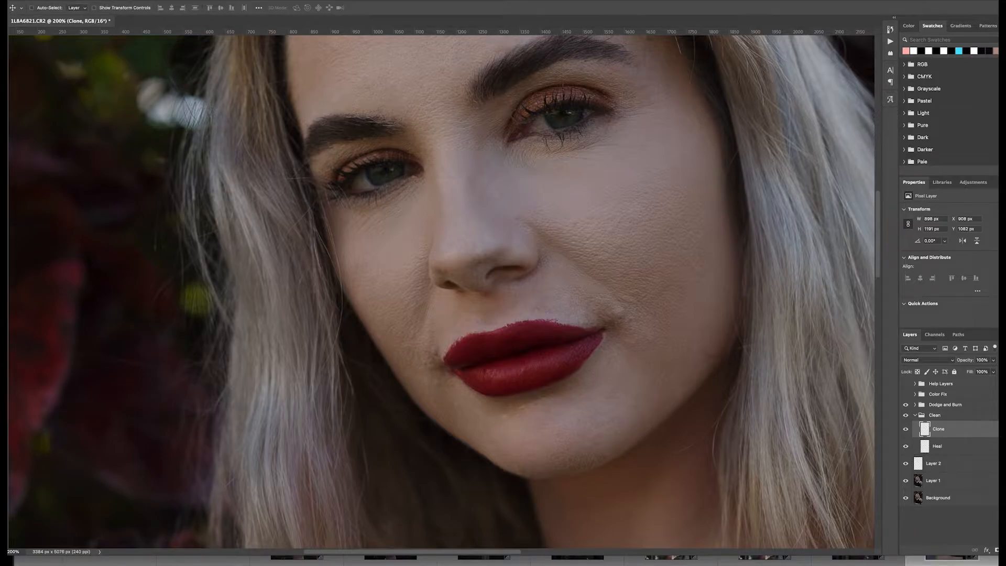
key("e")
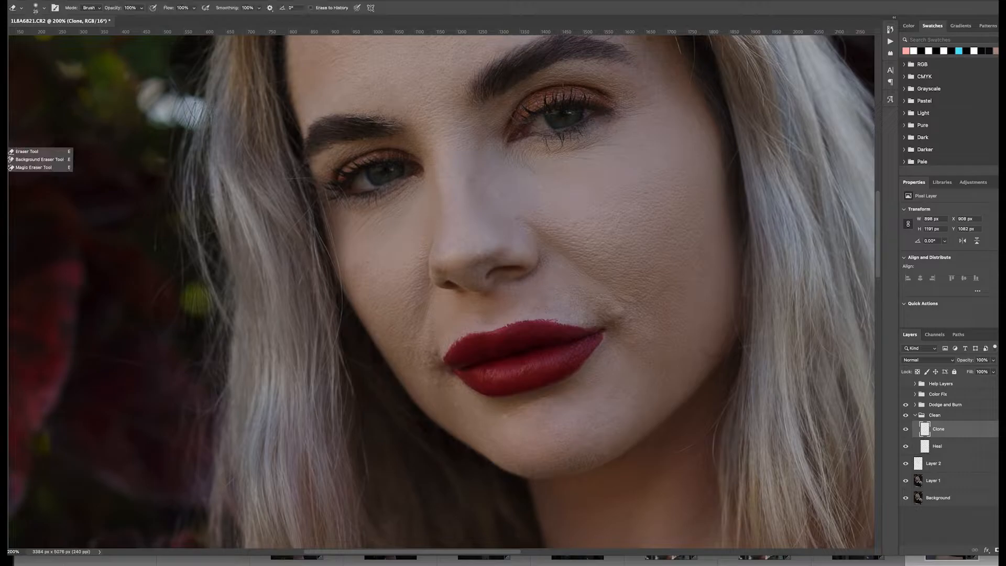
left_click_drag(507, 412, 502, 415)
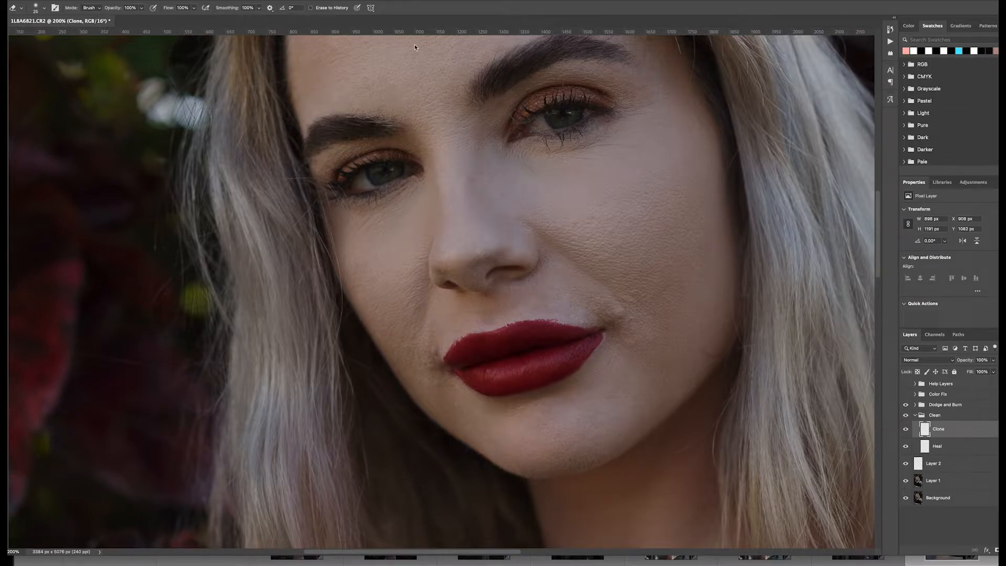
key("ctrl+minus")
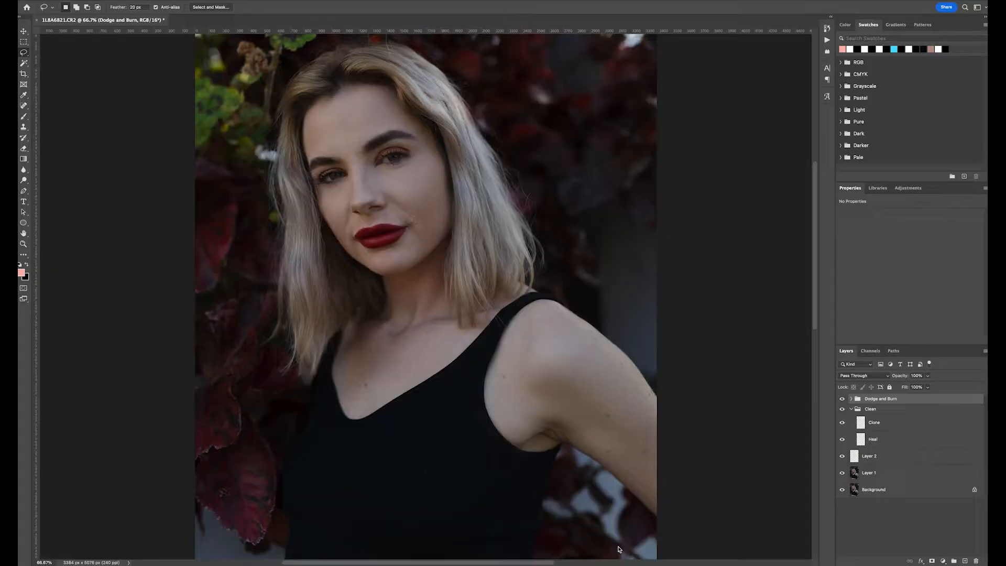
- Collapse the Clean group and create a merged visible stamp layer on top
left_click(852, 409)
key("super+plus")
key("super+plus")
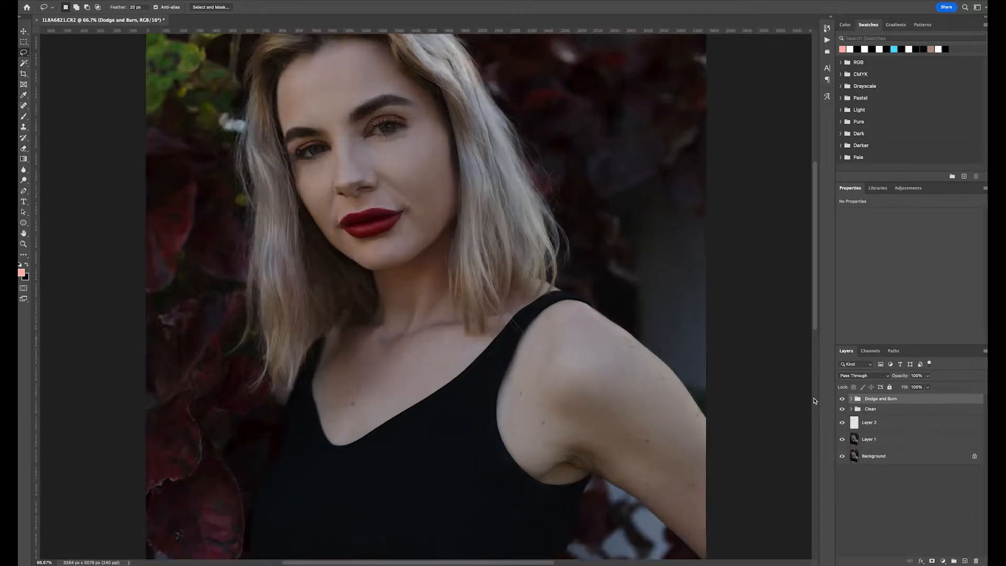
scroll(655, 351, "up", 10)
scroll(655, 351, "left", 5)
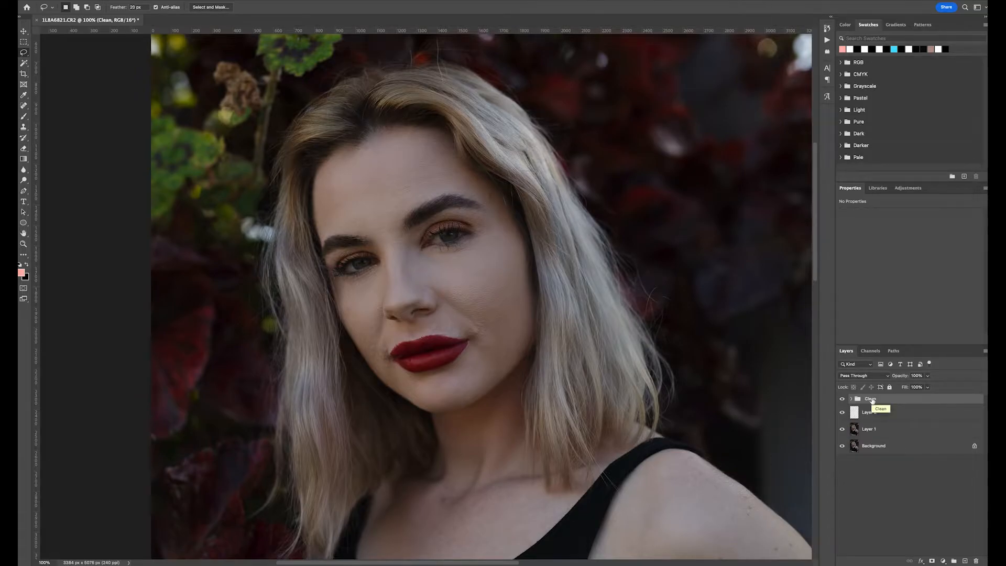
key("ctrl+alt+shift+e")
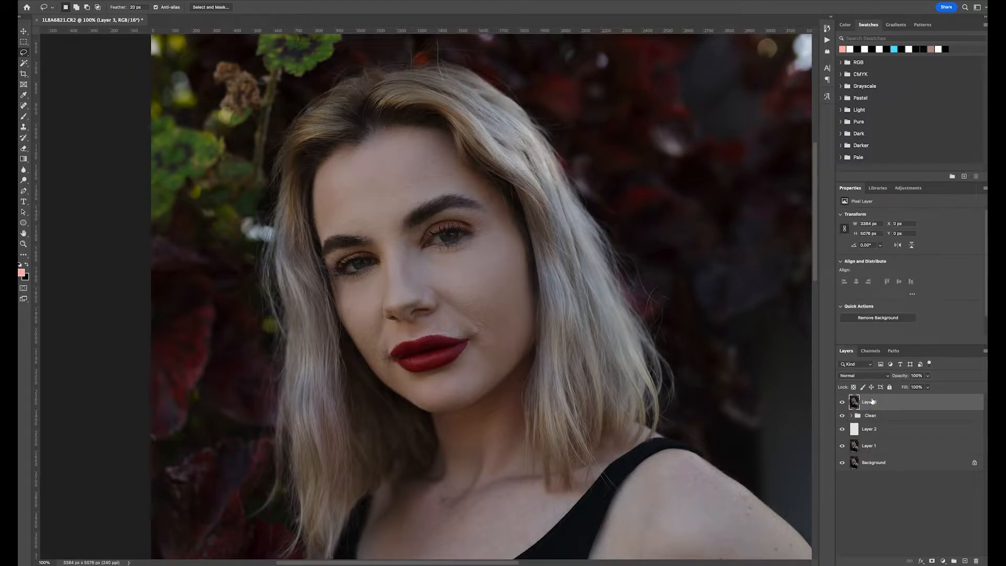
- Run the Frequency Separation (8 bit) action on the merged stamp layer
left_click(827, 40)
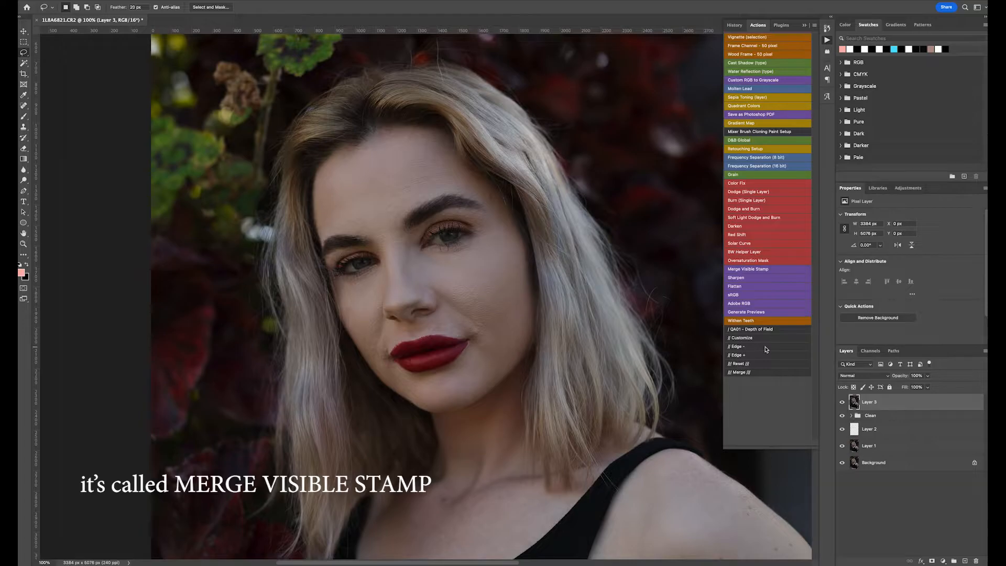
left_click(827, 40)
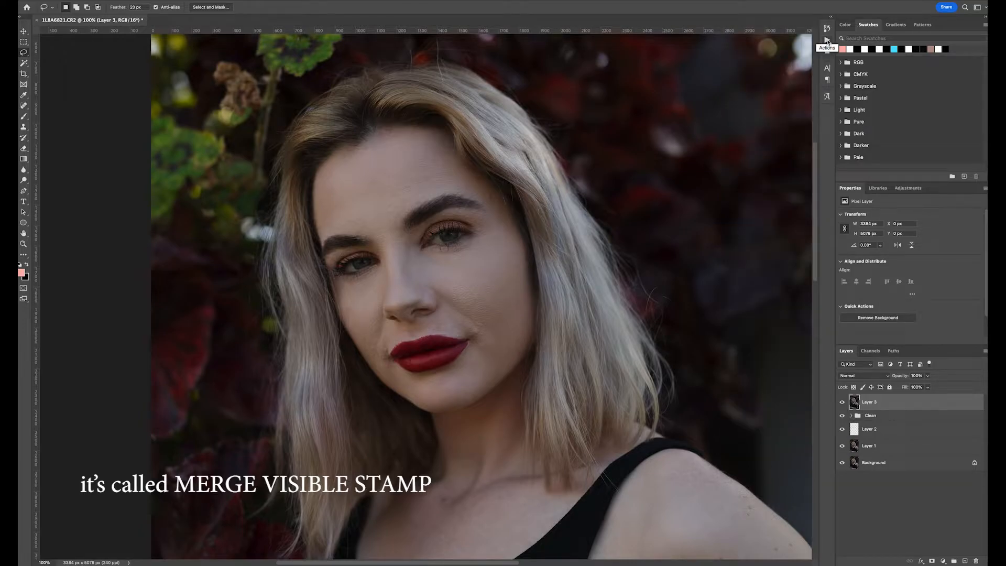
left_click(827, 40)
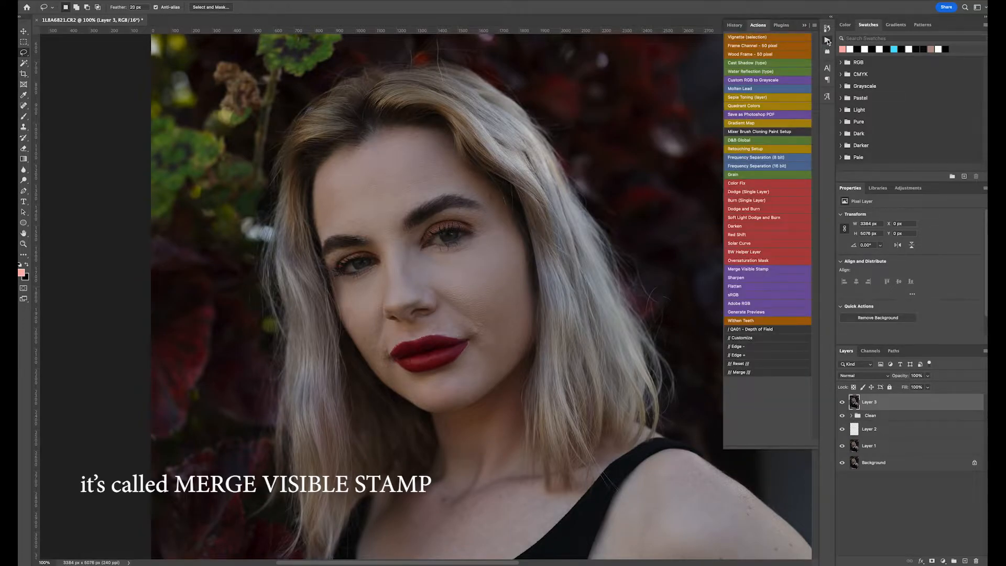
left_click(746, 167)
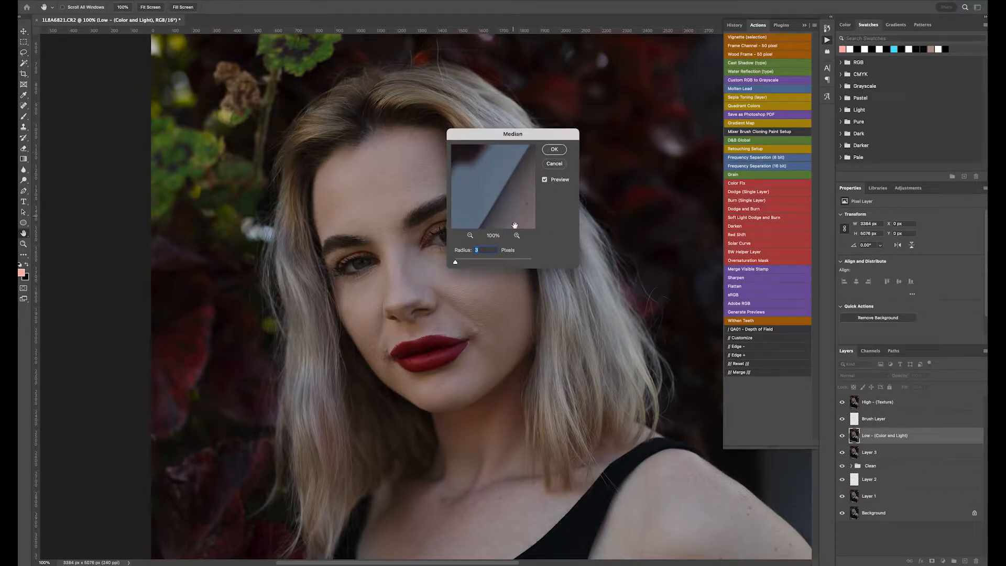
- Inspect the Median filter preview at different zooms and apply it with a 3-pixel radius
left_click(468, 236)
left_click(468, 235)
left_click(468, 236)
left_click_drag(481, 190, 513, 197)
left_click(516, 235)
left_click(516, 236)
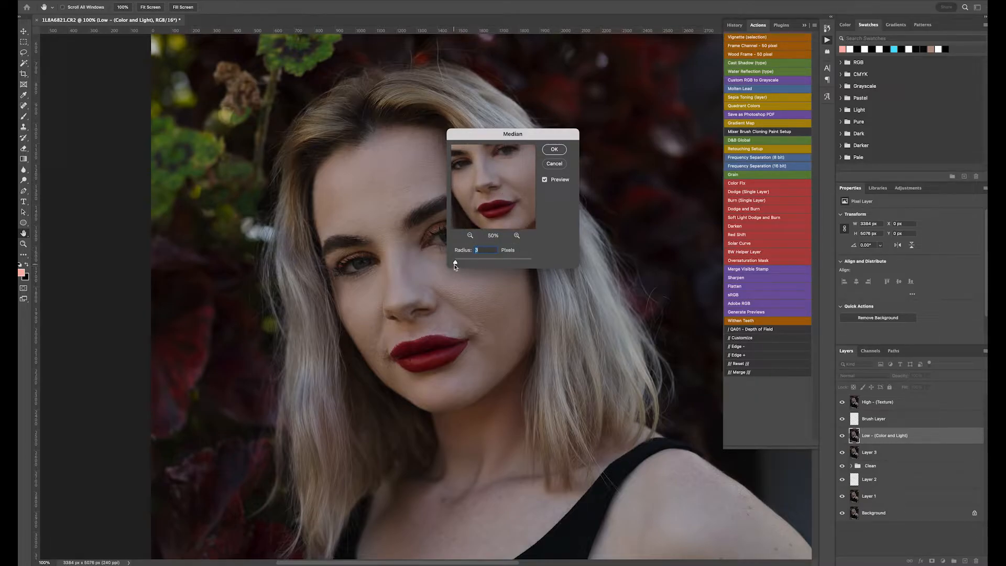
left_click(517, 236)
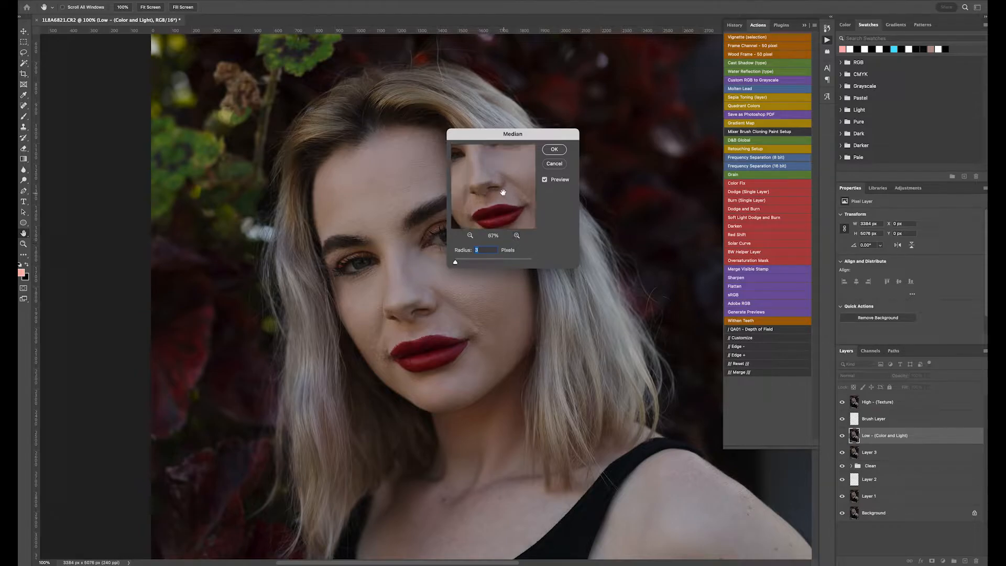
left_click(519, 235)
left_click(518, 236)
mouse_move(482, 177)
left_mouse_down()
mouse_move(523, 214)
mouse_move(501, 198)
mouse_move(528, 186)
mouse_move(487, 166)
left_mouse_up()
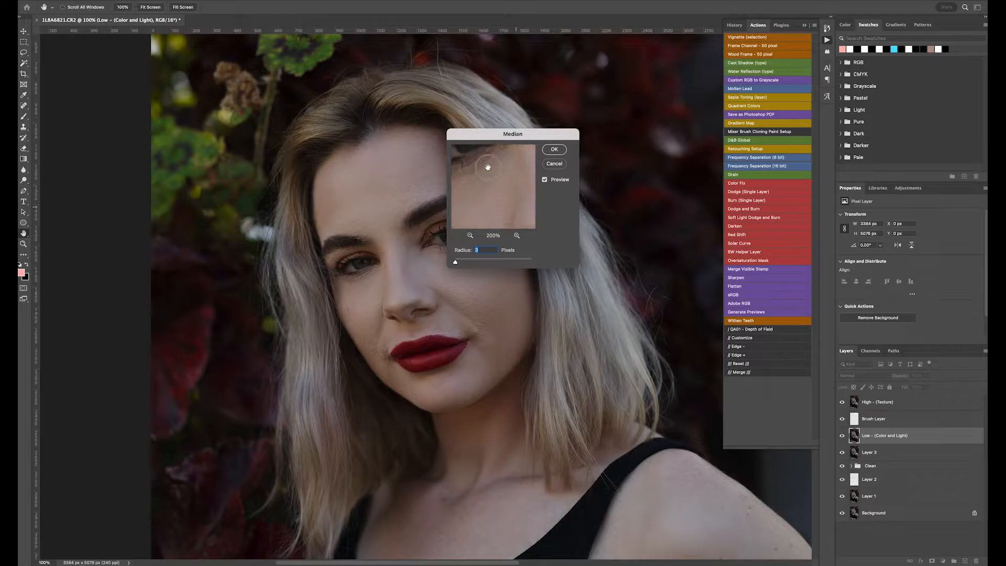
left_click_drag(505, 212, 512, 212)
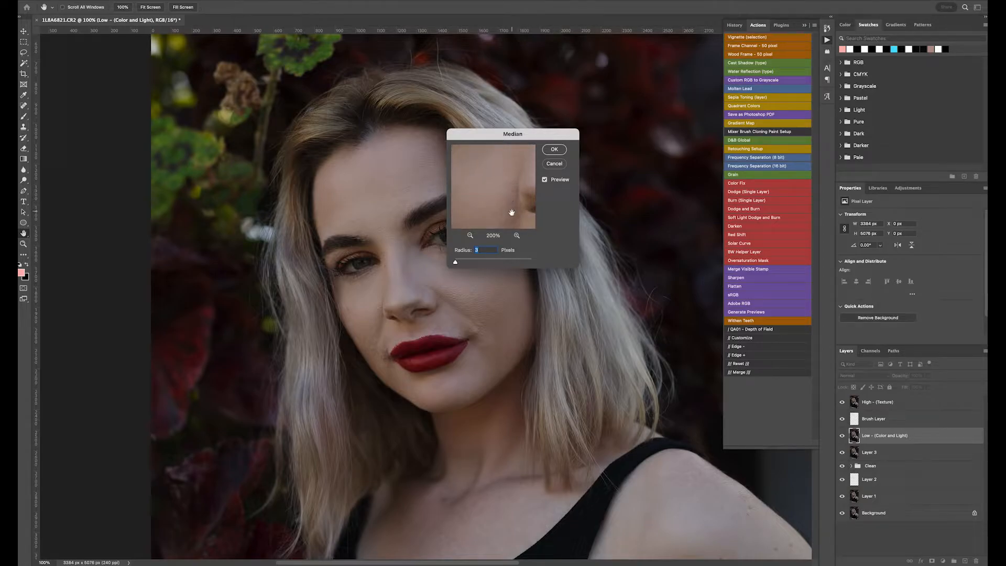
left_click(470, 236)
left_click_drag(489, 201, 477, 204)
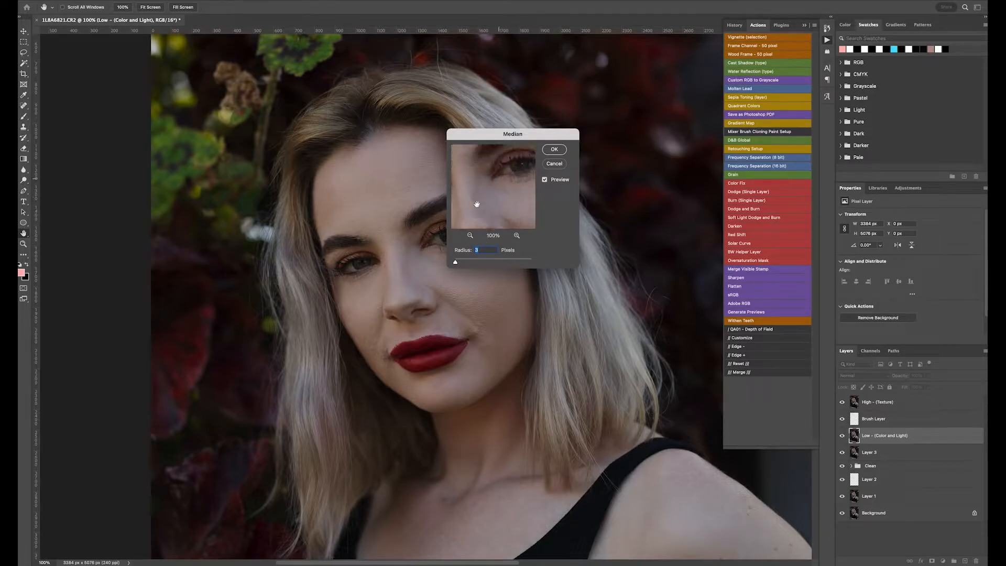
left_click_drag(456, 263, 458, 266)
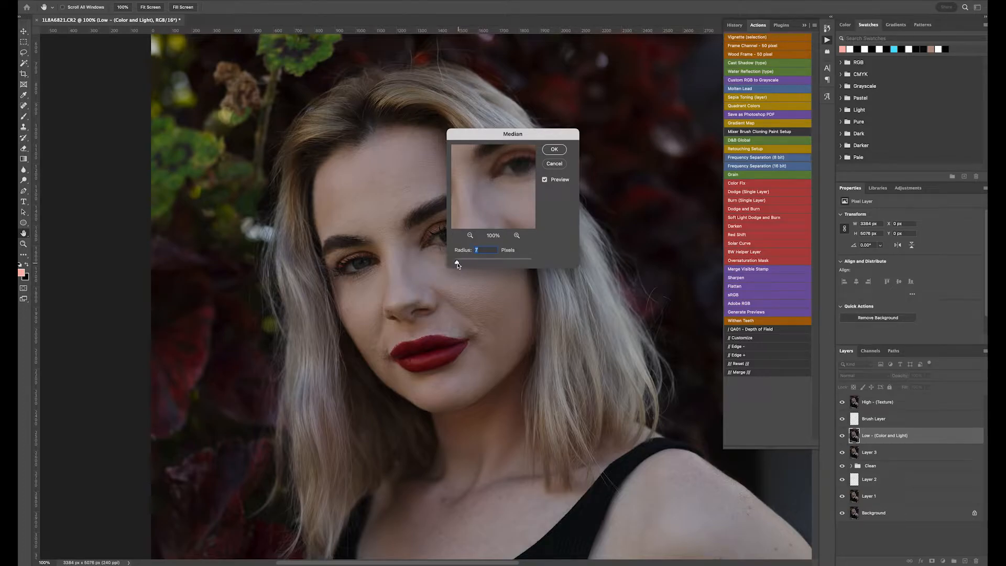
left_click(554, 150)
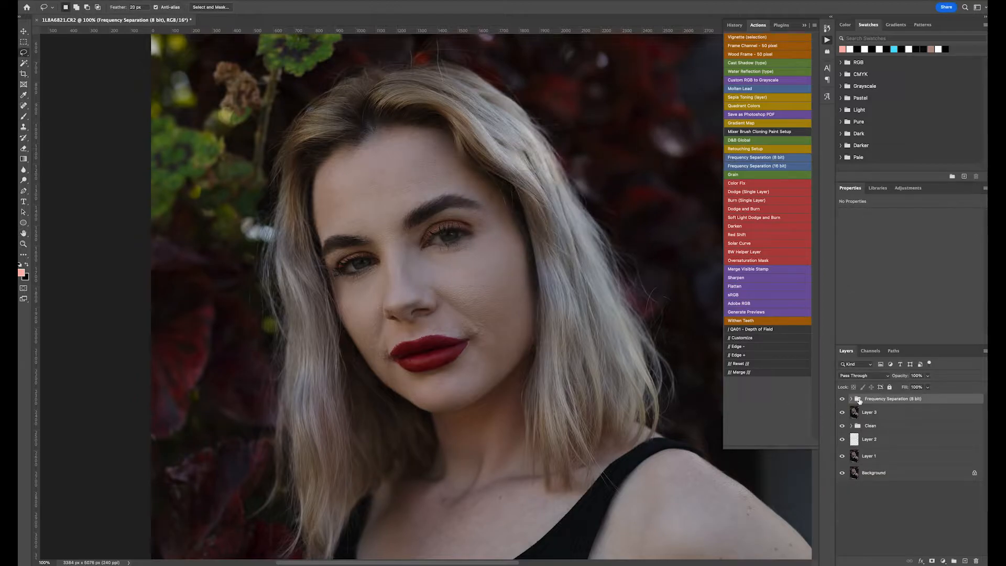
- Expand the Frequency Separation (8 bit) group and select the Low (Color and Light) layer
left_click(842, 401)
left_click(850, 399)
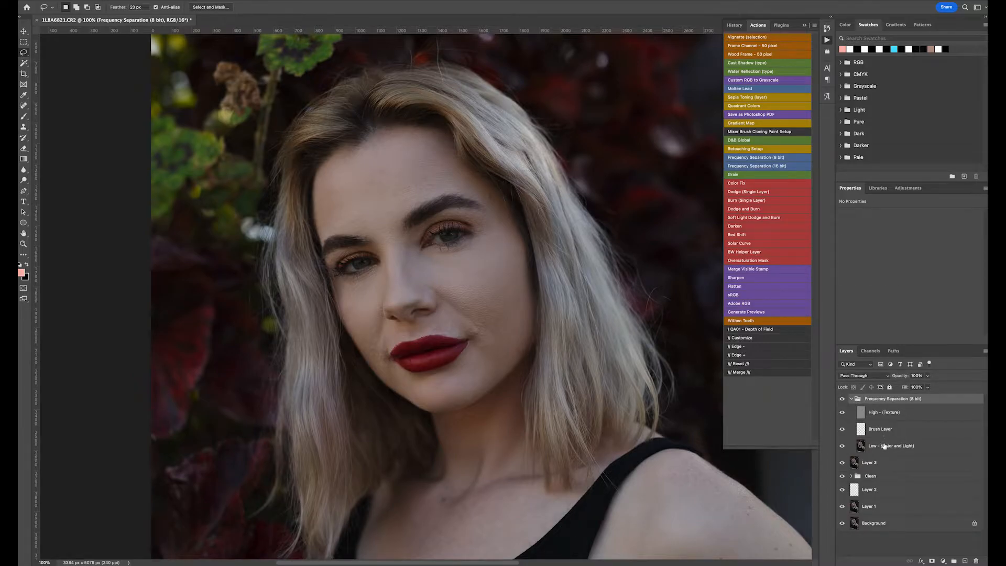
left_click(884, 446)
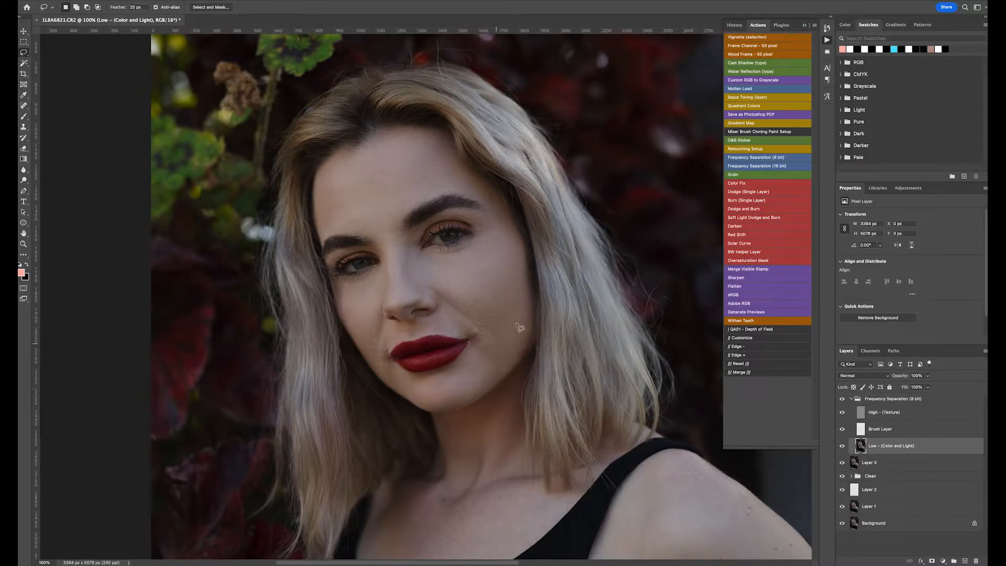
key("super+equal")
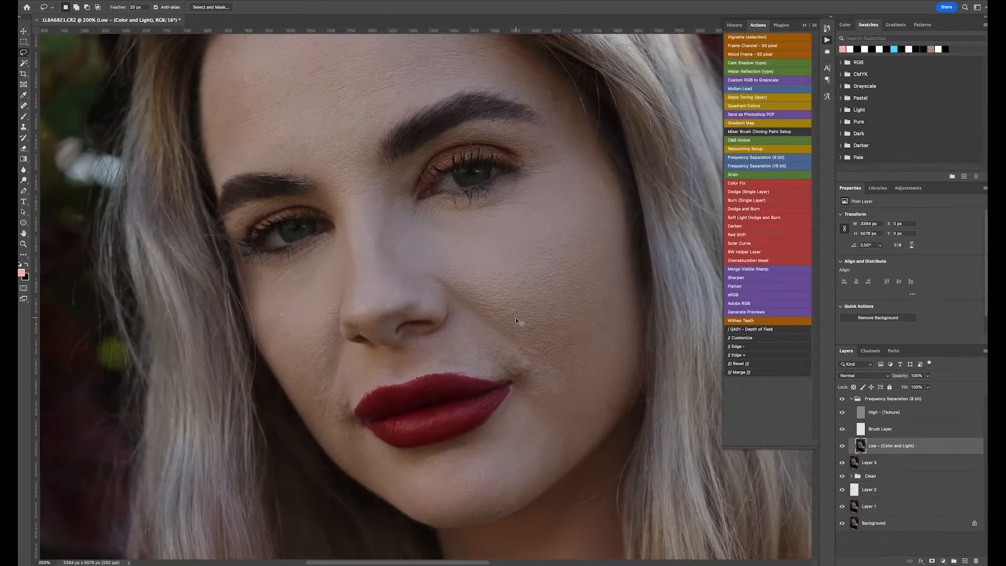
key("super+minus")
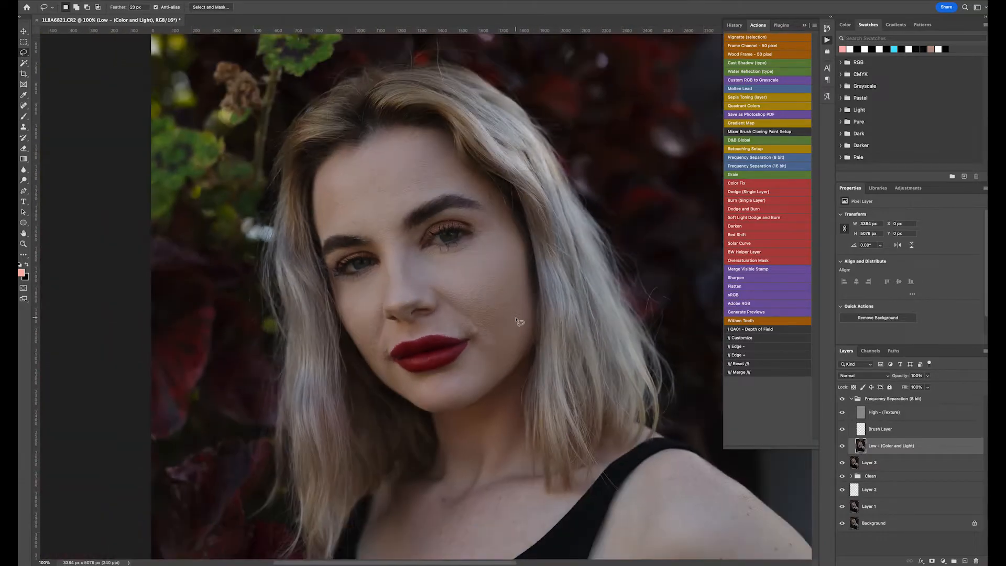
left_click(804, 26)
scroll(503, 260, "left", 5)
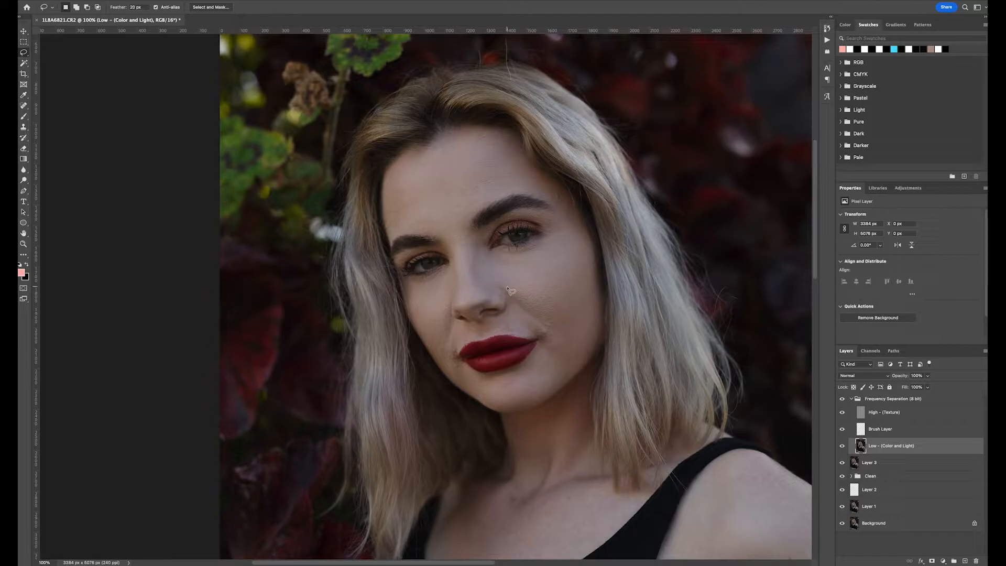
- Lasso the cheek beside the nose with a 20 px feather and apply a 7.0-pixel Gaussian Blur, then deselect
mouse_move(538, 279)
left_mouse_down()
mouse_move(568, 262)
mouse_move(587, 281)
mouse_move(562, 326)
mouse_move(515, 309)
mouse_move(508, 289)
left_mouse_up()
left_click(132, 8)
type("20")
left_click(176, 1)
mouse_move(191, 91)
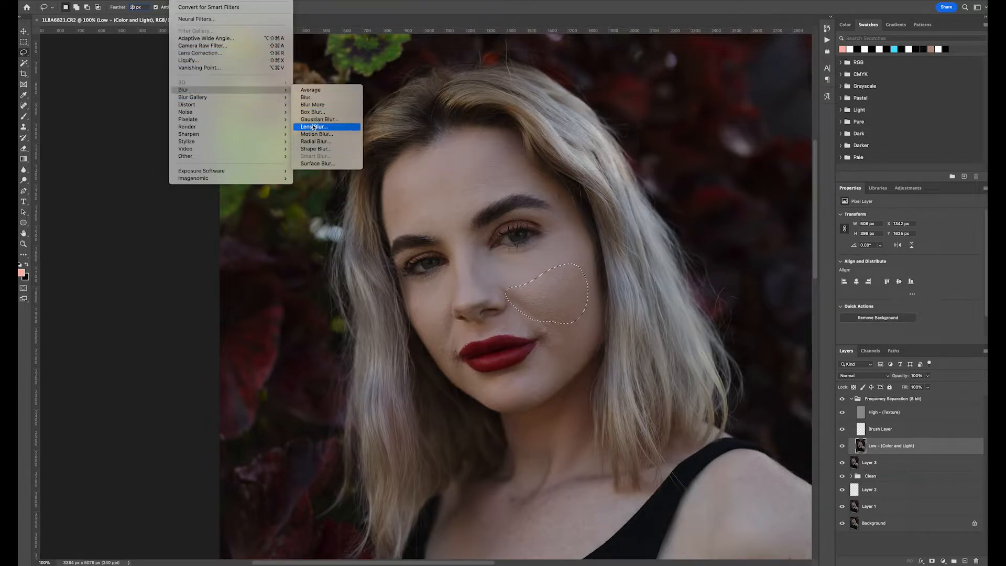
left_click(313, 119)
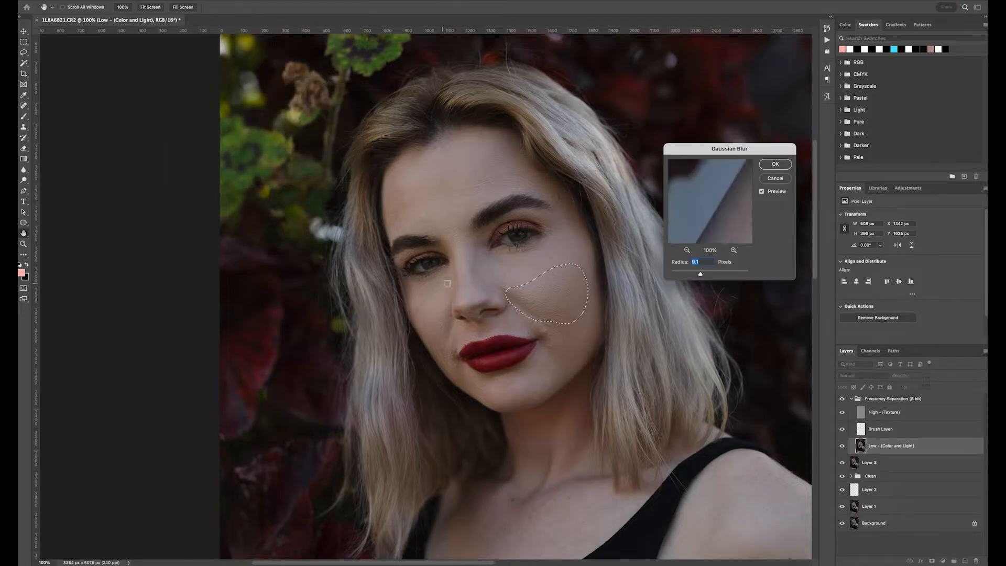
left_click_drag(702, 278, 665, 276)
left_click_drag(711, 153, 700, 163)
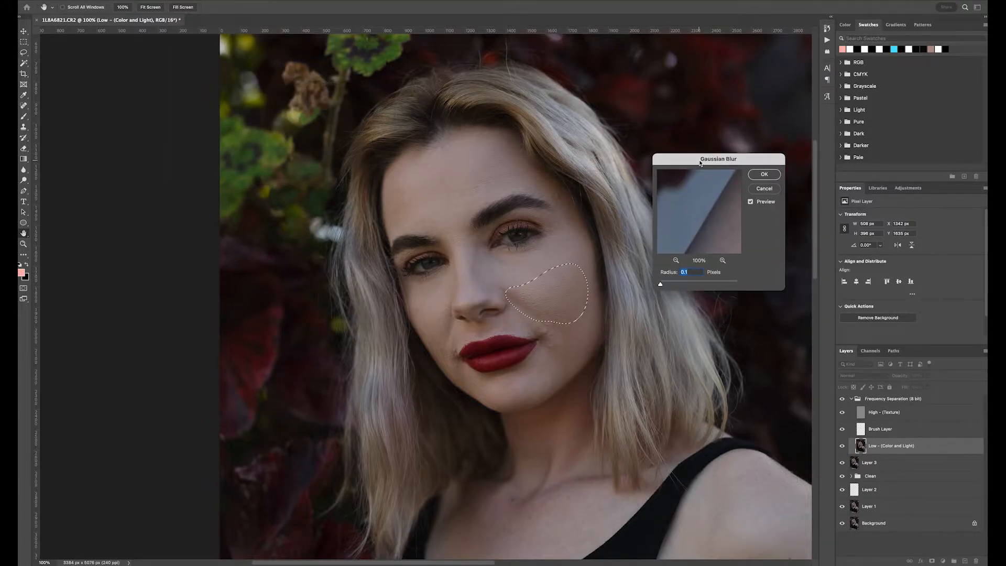
key("ctrl+plus")
left_click_drag(693, 161, 333, 177)
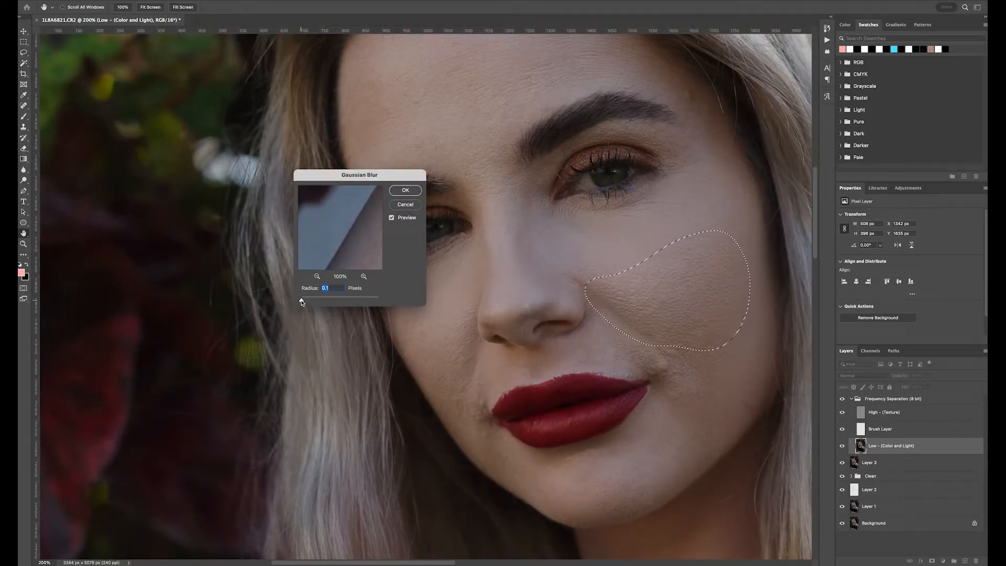
left_click_drag(301, 302, 324, 303)
left_click_drag(355, 180, 293, 197)
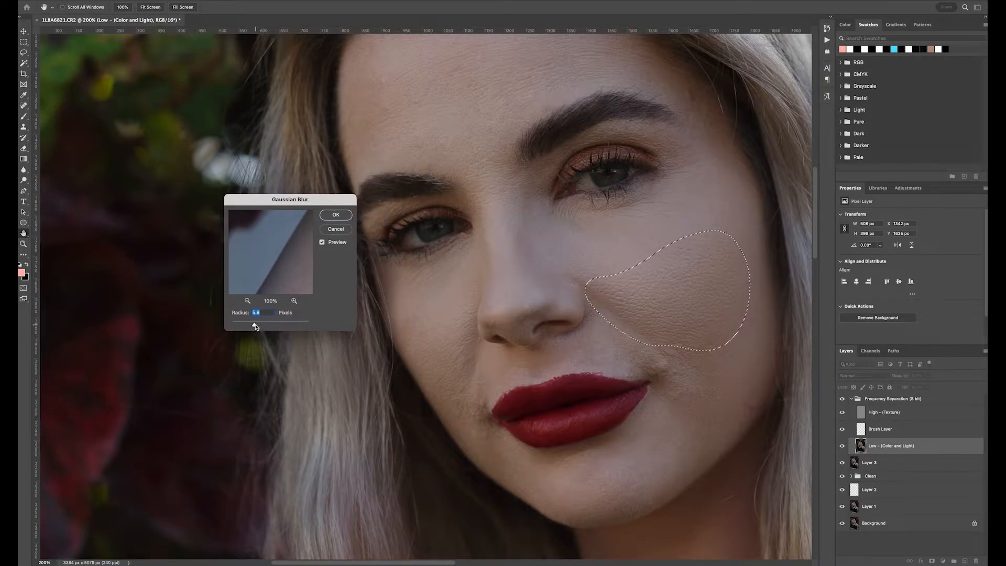
left_click_drag(255, 327, 258, 327)
left_click(335, 214)
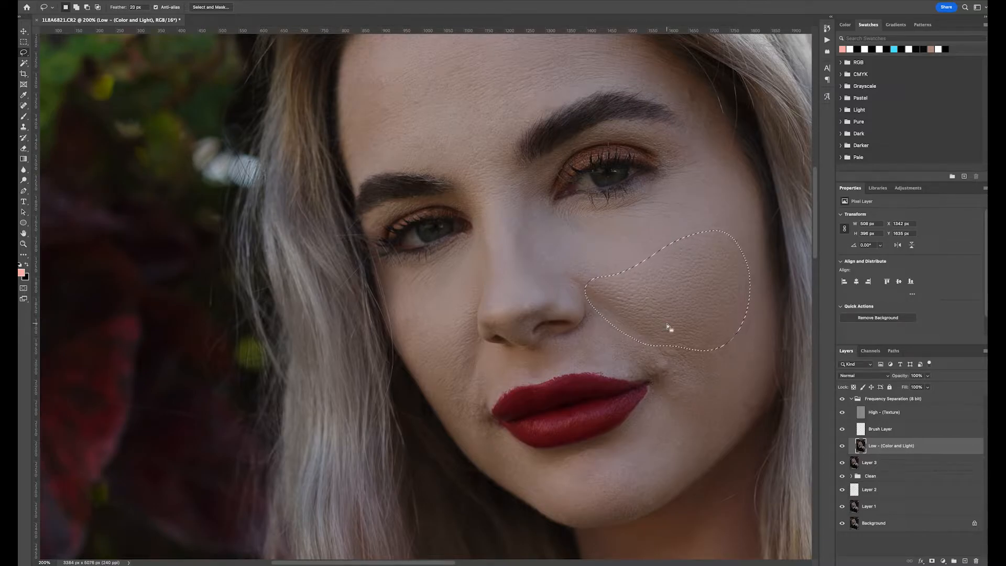
key("ctrl+d")
- Lasso the skin beside the mouth corner and apply a Gaussian Blur to it, then deselect
mouse_move(652, 337)
left_mouse_down()
mouse_move(616, 347)
mouse_move(661, 405)
mouse_move(691, 411)
mouse_move(711, 401)
mouse_move(721, 385)
mouse_move(711, 354)
mouse_move(652, 338)
left_mouse_up()
left_click(183, 1)
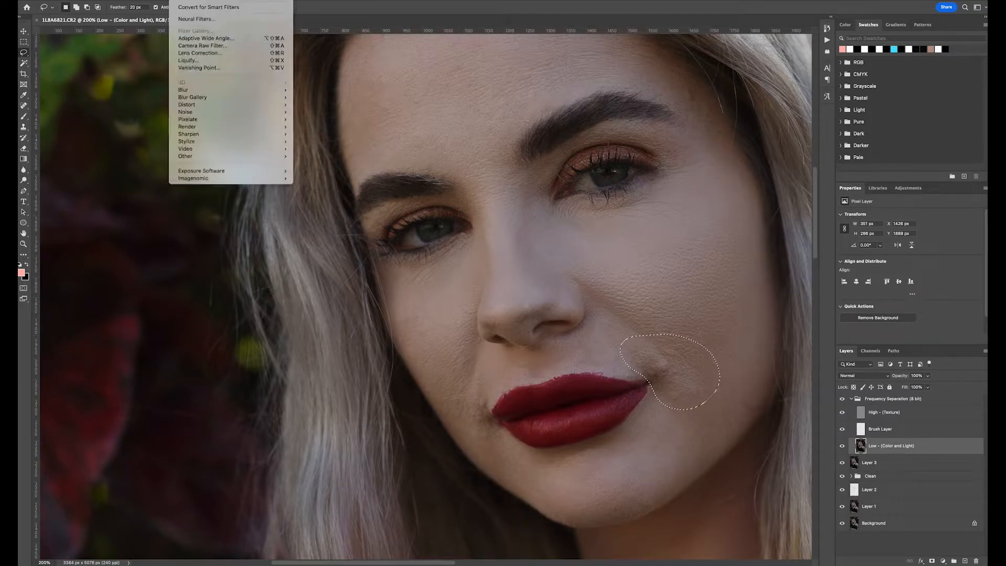
mouse_move(183, 90)
left_click(324, 119)
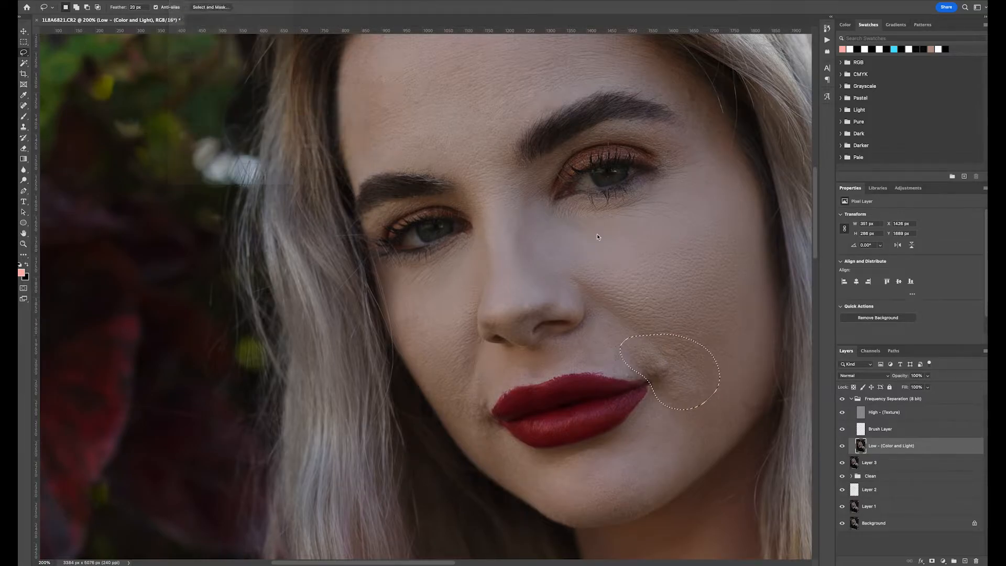
scroll(280, 296, "up", 3)
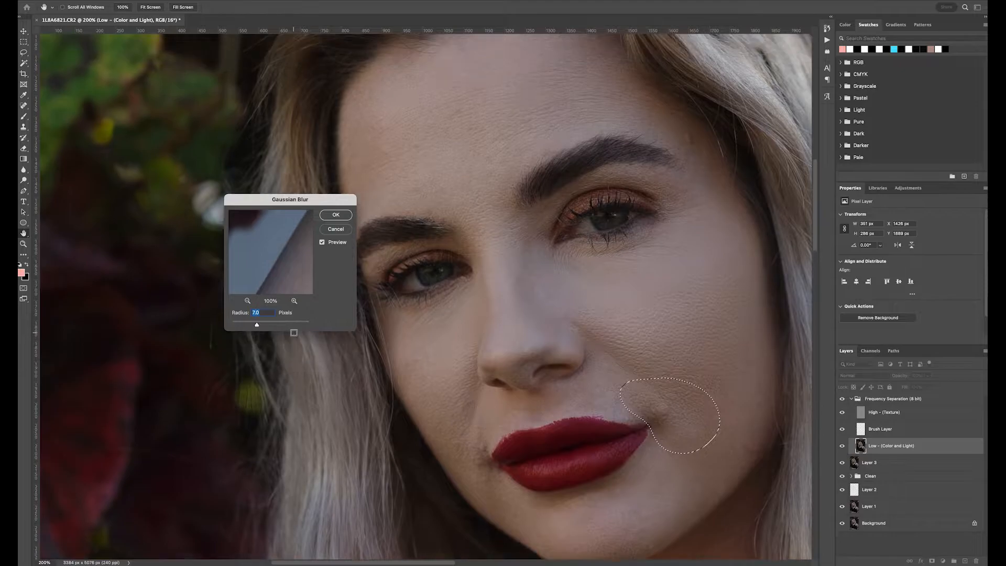
mouse_move(256, 326)
left_mouse_down()
mouse_move(231, 327)
mouse_move(253, 328)
left_mouse_up()
left_click(255, 327)
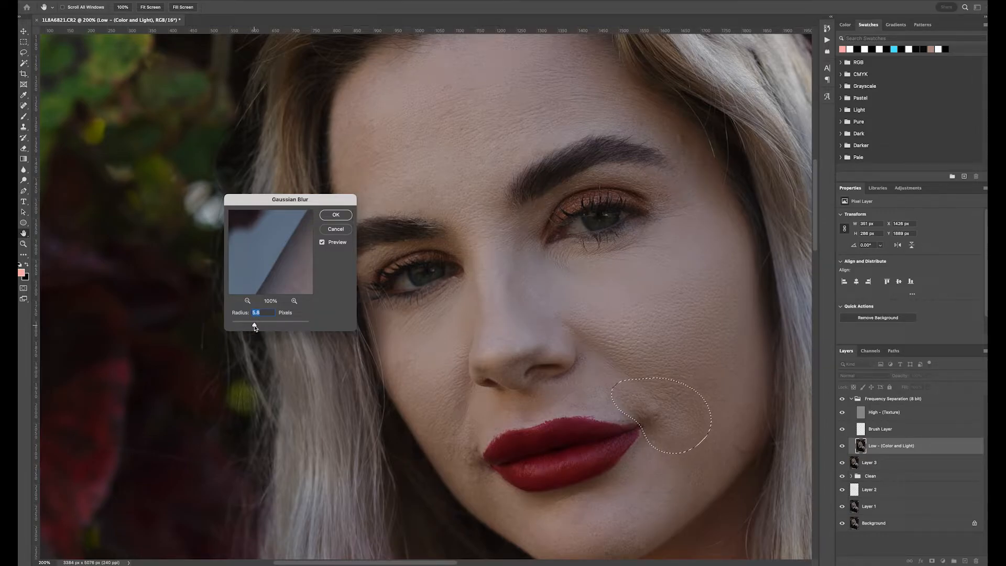
key("super+minus")
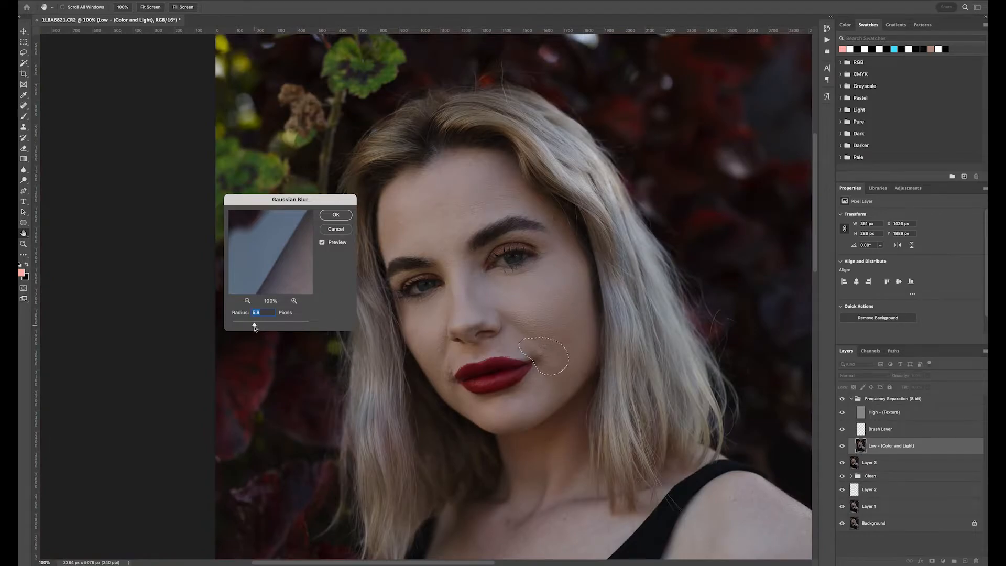
left_click_drag(255, 328, 273, 329)
key("super+plus")
key("super+minus")
left_click_drag(254, 324, 259, 326)
left_click(335, 214)
key("ctrl+d")
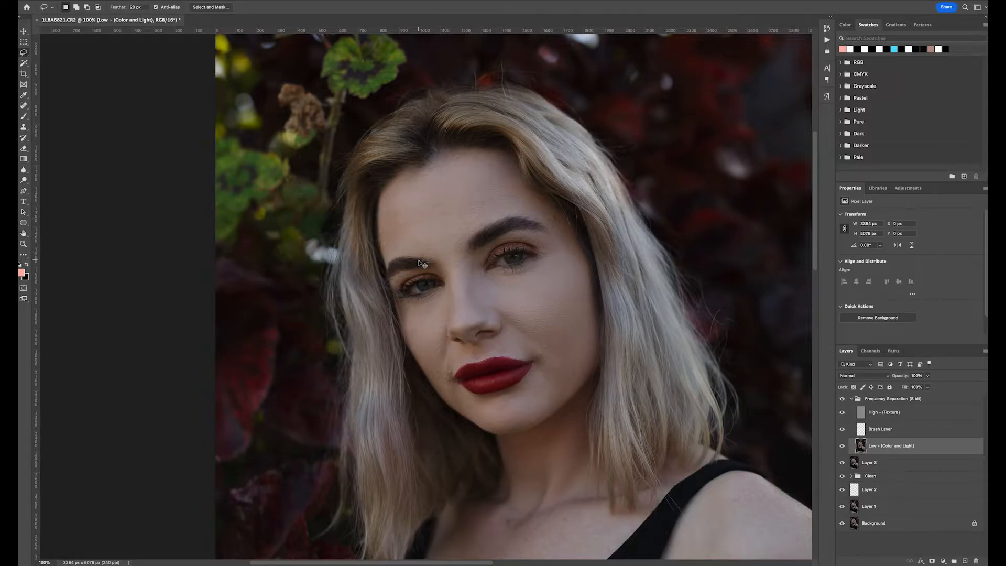
- Lasso a small skin patch on the near side of the face and apply a Gaussian Blur to it
scroll(446, 314, "left", 3)
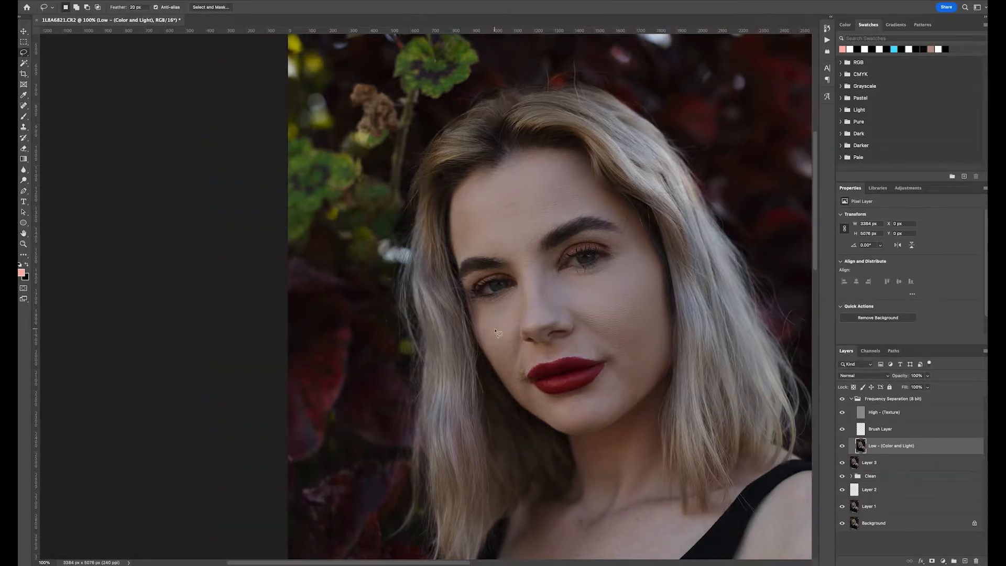
key("ctrl+plus")
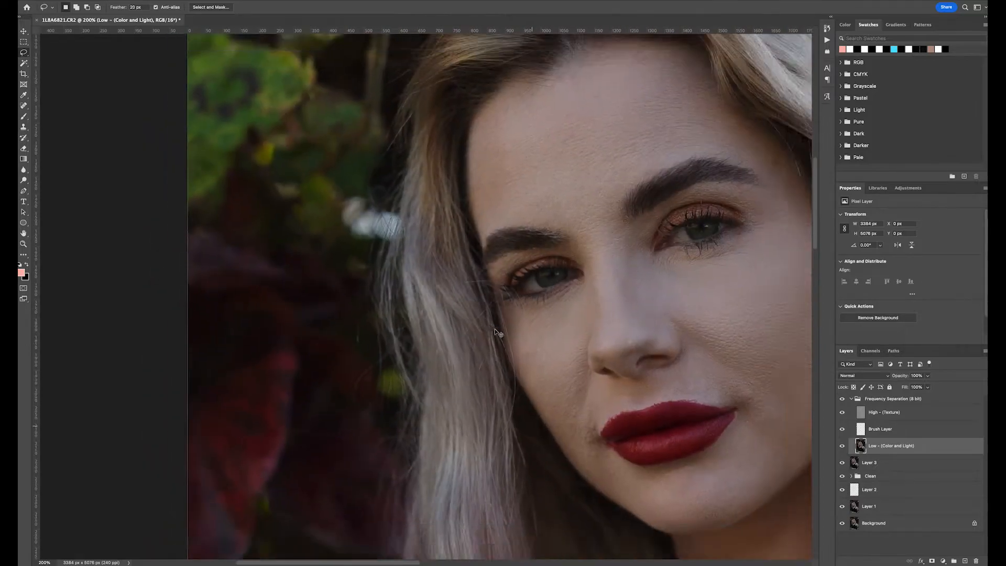
key("ctrl+minus")
key("ctrl+plus")
scroll(494, 331, "right", 5)
scroll(495, 331, "up", 3)
scroll(495, 331, "down", 3)
mouse_move(474, 308)
left_mouse_down()
mouse_move(399, 346)
mouse_move(474, 301)
left_mouse_up()
left_click(184, 1)
mouse_move(188, 89)
left_click(316, 120)
left_click(335, 215)
- Lasso the area under the right-hand eye and apply an 8.2-pixel Gaussian Blur, then deselect
mouse_move(692, 264)
left_mouse_down()
mouse_move(603, 292)
mouse_move(689, 262)
left_mouse_up()
left_click(183, 1)
left_click(316, 117)
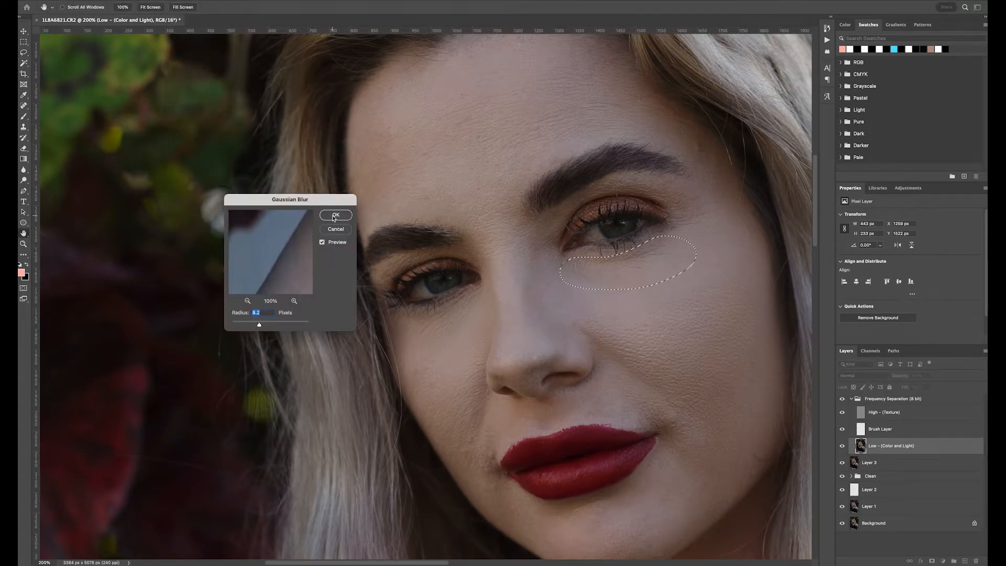
key("Return")
key("ctrl+d")
- Lasso the skin above the upper lip and apply a Gaussian Blur to it
mouse_move(503, 431)
left_mouse_down()
mouse_move(576, 425)
mouse_move(587, 391)
mouse_move(504, 430)
left_mouse_up()
left_click(183, 1)
mouse_move(187, 89)
left_click(316, 119)
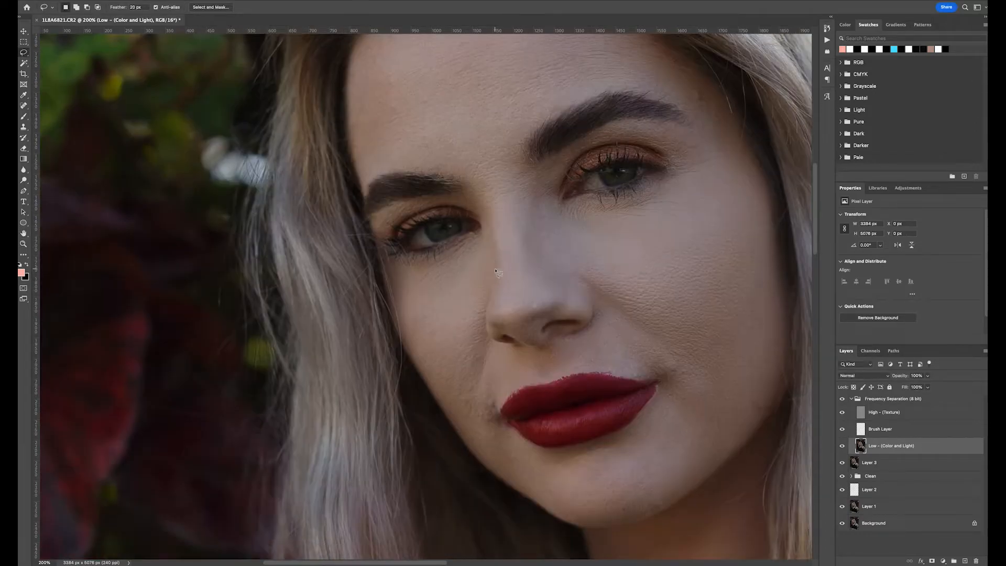
mouse_move(502, 386)
left_mouse_down()
mouse_move(459, 397)
mouse_move(513, 456)
mouse_move(501, 415)
left_mouse_up()
left_click(183, 1)
mouse_move(187, 89)
left_click(316, 120)
key("Return")
- Lasso the area under the left-hand eye and apply a Gaussian Blur, then deselect
mouse_move(473, 279)
left_mouse_down()
mouse_move(489, 284)
mouse_move(467, 420)
mouse_move(470, 280)
left_mouse_up()
left_click(183, 1)
mouse_move(188, 89)
left_click(316, 119)
left_click(337, 216)
key("ctrl+d")
- Lasso the lower cheek beside the lips and apply a Gaussian Blur, then deselect
scroll(492, 315, "down", 3)
scroll(492, 325, "down", 2)
scroll(492, 325, "right", 2)
mouse_move(485, 367)
left_mouse_down()
mouse_move(490, 411)
mouse_move(481, 369)
left_mouse_up()
left_click(184, 1)
left_click(315, 119)
left_click(337, 216)
key("ctrl+d")
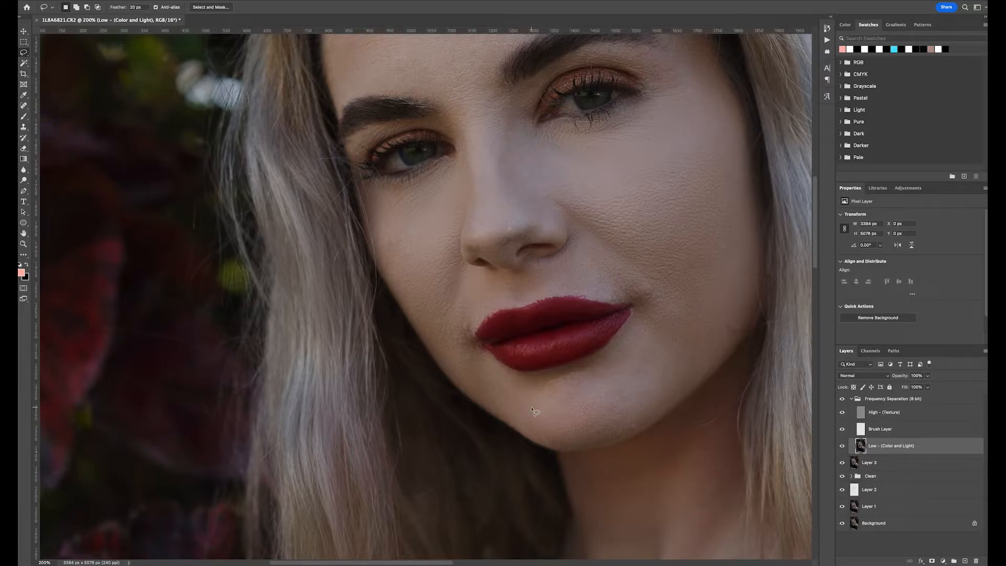
- Lasso the skin between the brows and apply a 6.6-pixel Gaussian Blur, then deselect
scroll(571, 236, "up", 3)
mouse_move(490, 285)
left_mouse_down()
mouse_move(498, 225)
mouse_move(442, 258)
mouse_move(486, 284)
left_mouse_up()
left_click(184, 1)
mouse_move(188, 89)
left_click(315, 119)
left_click_drag(258, 324, 254, 325)
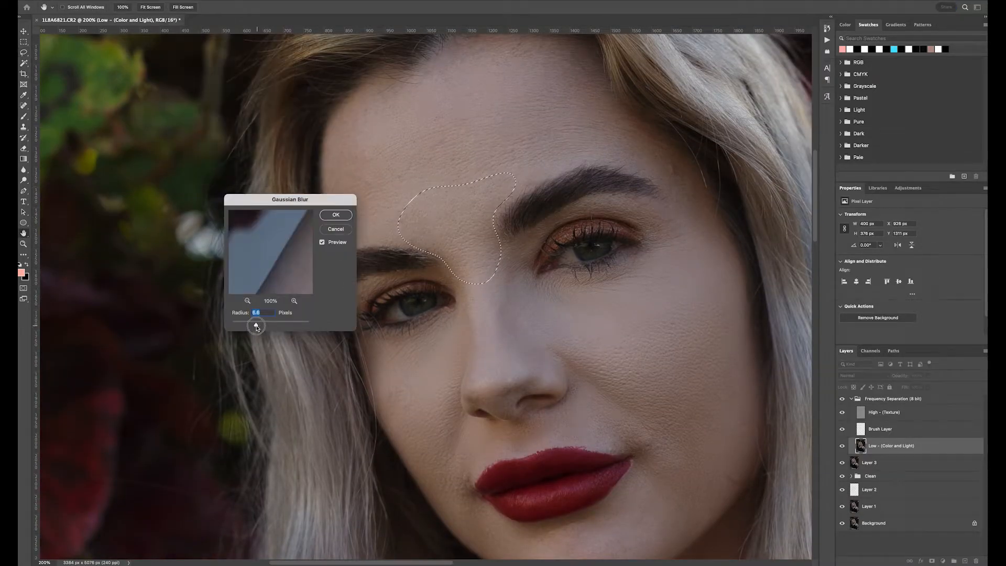
left_click(337, 214)
key("ctrl+d")
- Lasso the skin across the left side of the forehead and apply a Gaussian Blur to it
key("ctrl+minus")
left_click_drag(336, 160, 447, 158)
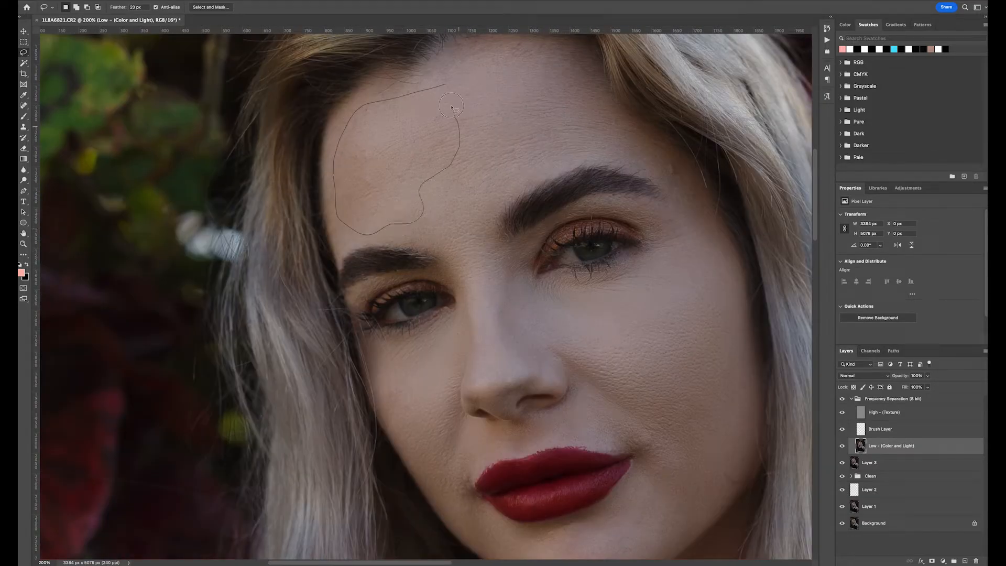
left_click(210, 40)
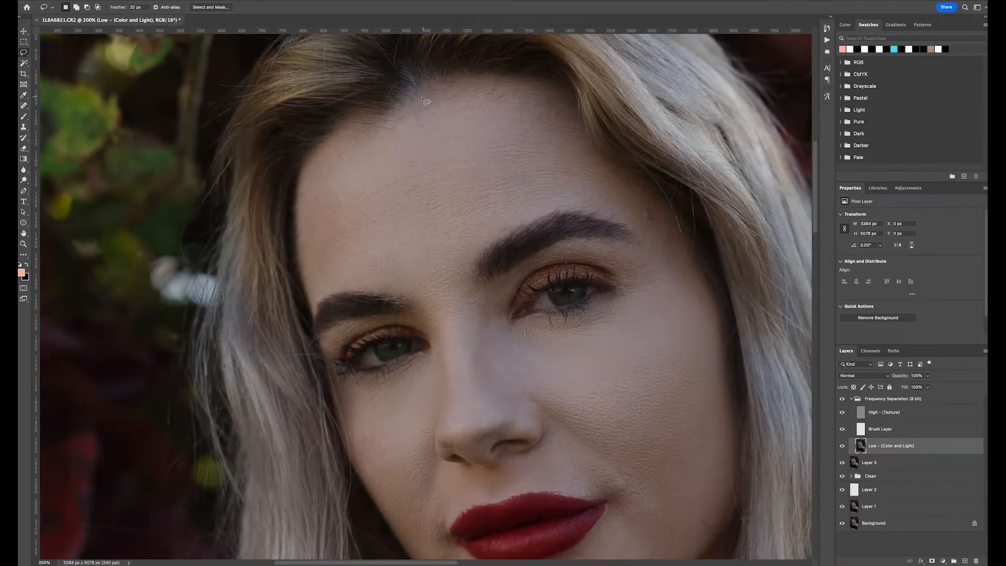
left_click_drag(423, 98, 418, 102)
left_click(182, 2)
mouse_move(187, 89)
left_click(318, 119)
left_click(333, 219)
- Lasso the forehead above the right-hand brow and apply a Gaussian Blur, then deselect
mouse_move(474, 148)
left_mouse_down()
mouse_move(514, 218)
mouse_move(537, 149)
left_mouse_up()
left_click(183, 2)
left_click(337, 119)
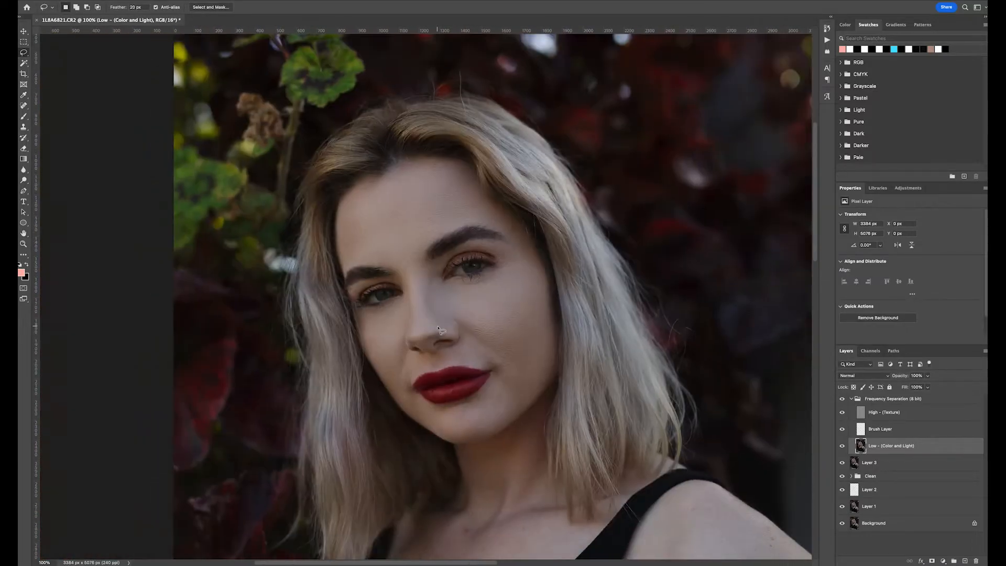
key("super+plus")
left_click_drag(578, 196, 580, 197)
left_click(182, 2)
mouse_move(188, 90)
left_click(318, 120)
left_click(330, 219)
key("super+d")
- Lasso a small patch of cheek skin beside the nose and apply a Gaussian Blur, then deselect
key("super+minus")
mouse_move(376, 220)
left_mouse_down()
mouse_move(366, 223)
mouse_move(389, 234)
left_mouse_up()
left_click(182, 2)
mouse_move(188, 90)
left_click(335, 119)
left_click(335, 217)
key("super+d")
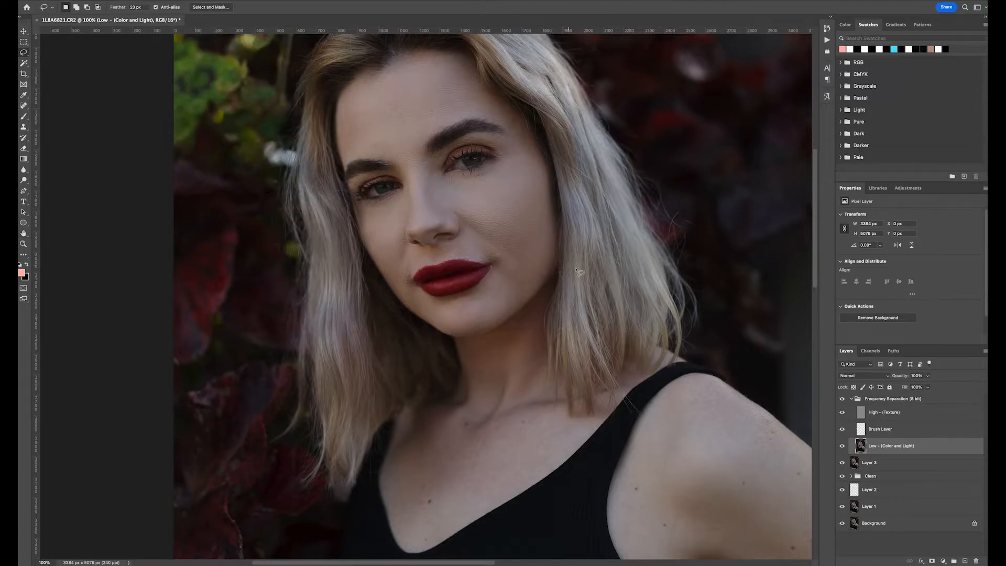
scroll(552, 315, "down", 3)
left_click_drag(550, 270, 552, 266)
key("super+d")
key("super+minus")
key("super+minus")
key("super+plus")
key("super+plus")
scroll(492, 230, "left", 3)
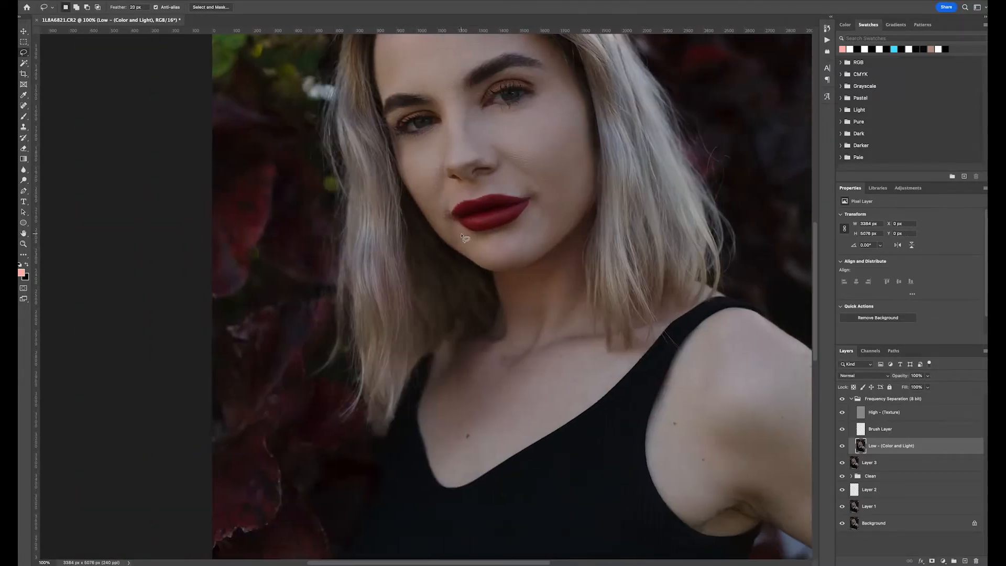
- Lasso the chin skin below the lips, reapply the last Gaussian Blur, then deselect
key("super+plus")
scroll(582, 219, "up", 2)
key("super+minus")
scroll(583, 218, "right", 3)
key("super+plus")
key("super+minus")
key("super+plus")
mouse_move(446, 219)
left_mouse_down()
mouse_move(494, 213)
mouse_move(452, 233)
left_mouse_up()
key("super+alt+f")
key("Return")
key("super+d")
key("super+minus")
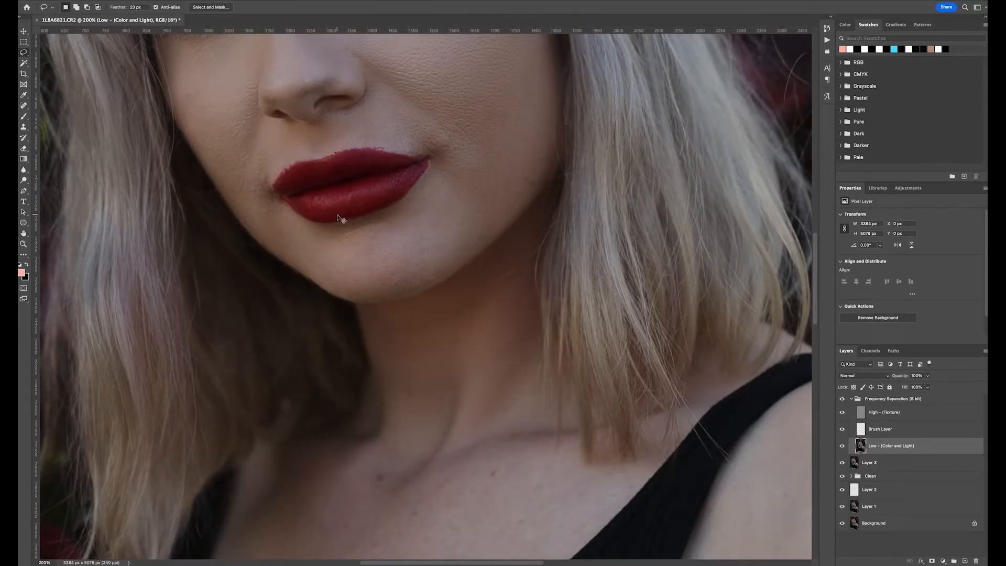
key("super+0")
key("super+plus")
key("super+plus")
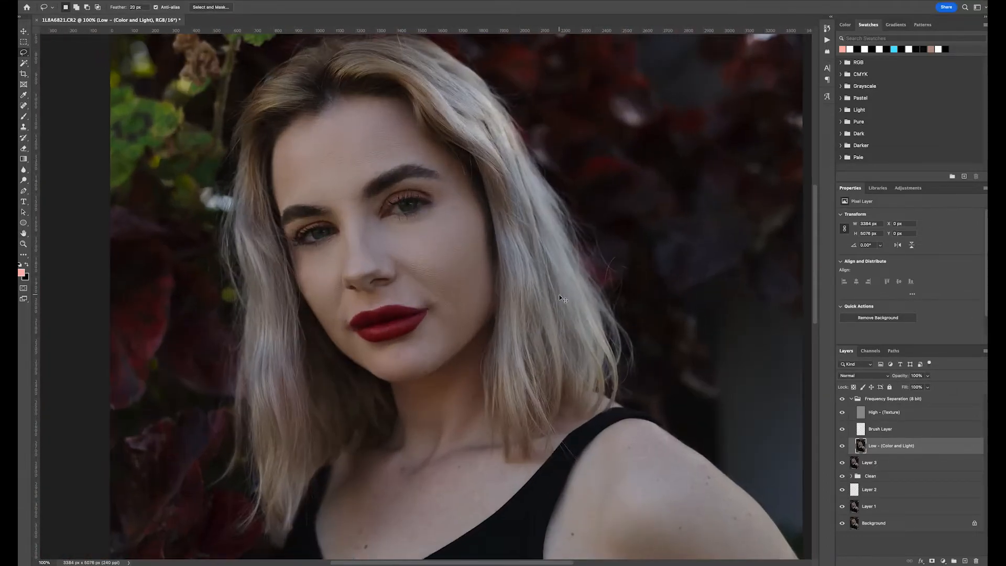
key("super+minus")
scroll(534, 287, "left", 3)
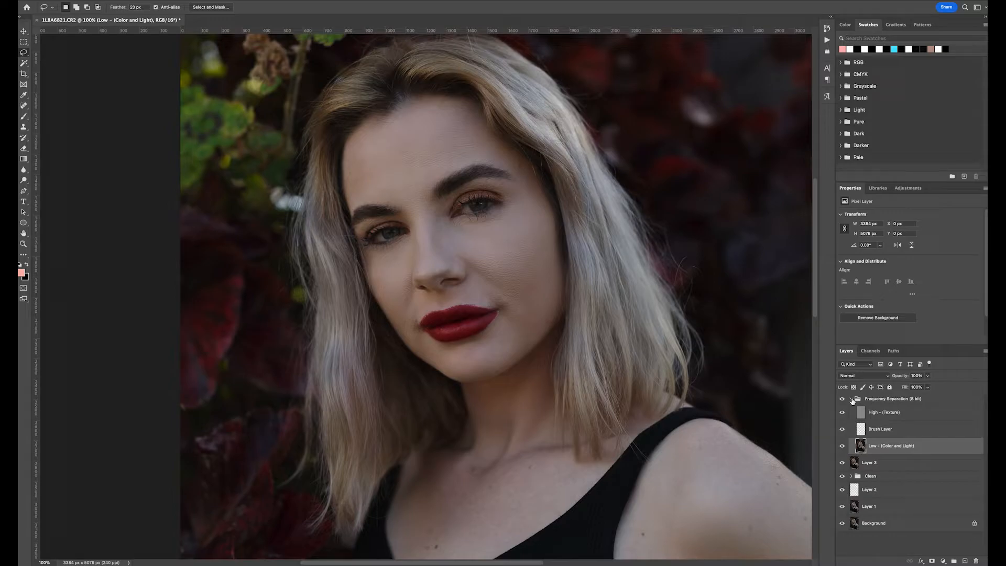
- Select the Brush Layer and set up the Brush tool with a Soft Round tip at 4% flow
left_click(880, 429)
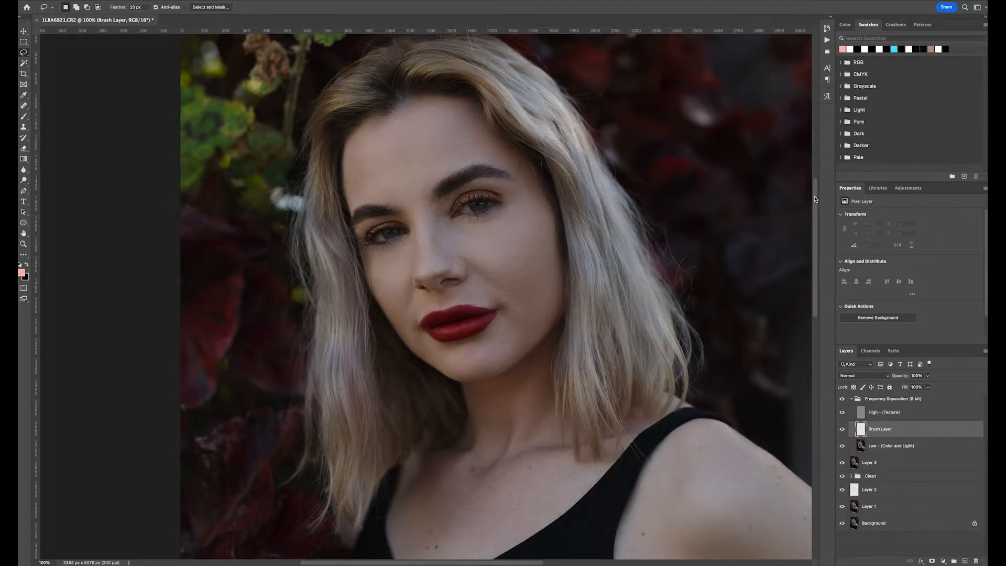
left_click_drag(815, 199, 821, 87)
scroll(637, 281, "down", 15)
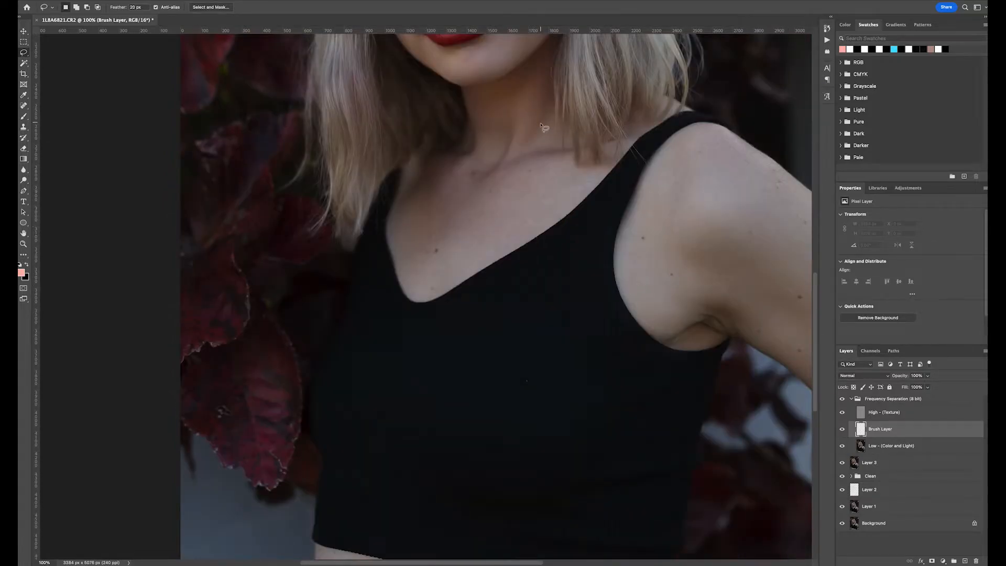
scroll(542, 126, "up", 5)
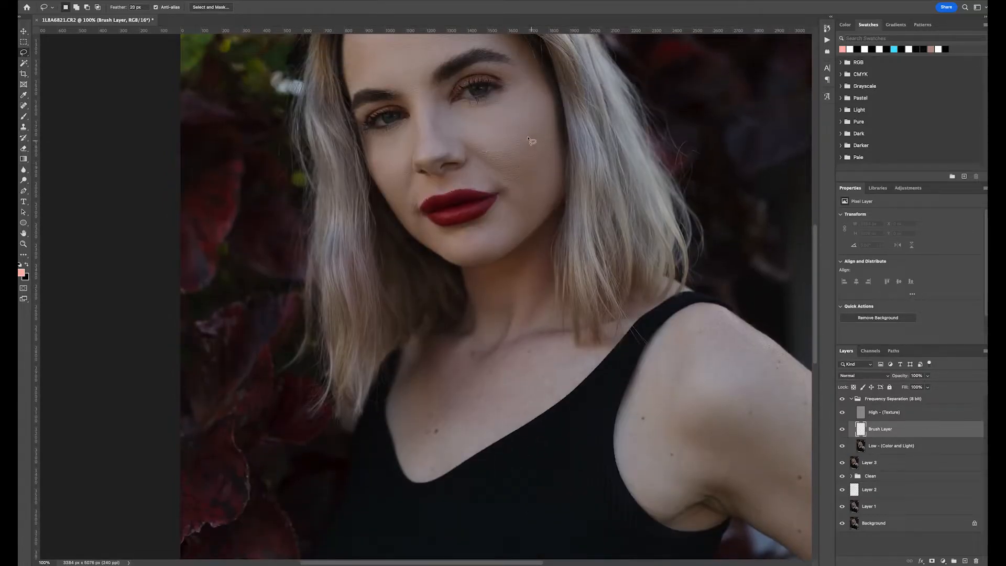
scroll(535, 157, "up", 2)
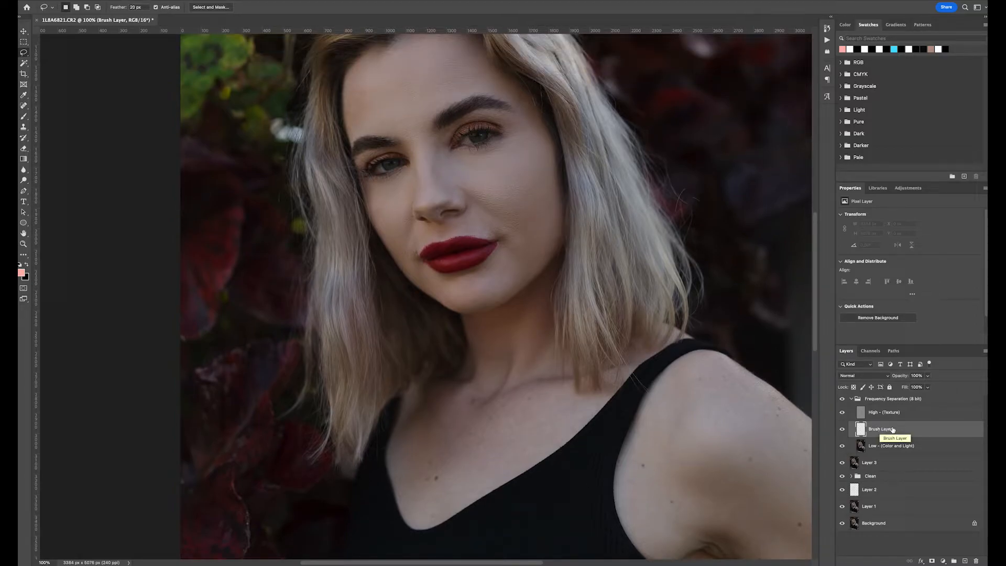
left_click(24, 115)
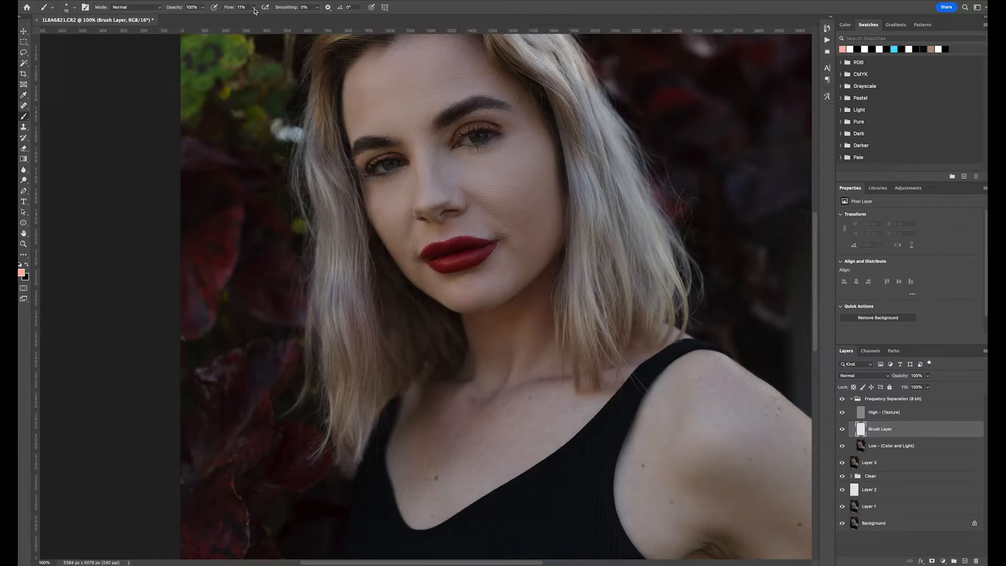
left_click_drag(254, 9, 252, 18)
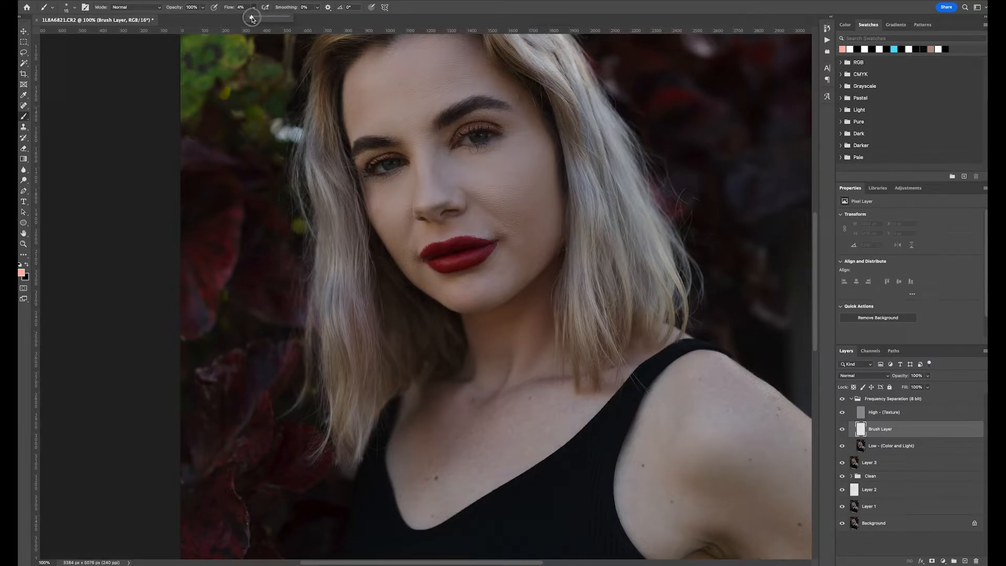
left_click(76, 10)
left_click(73, 112)
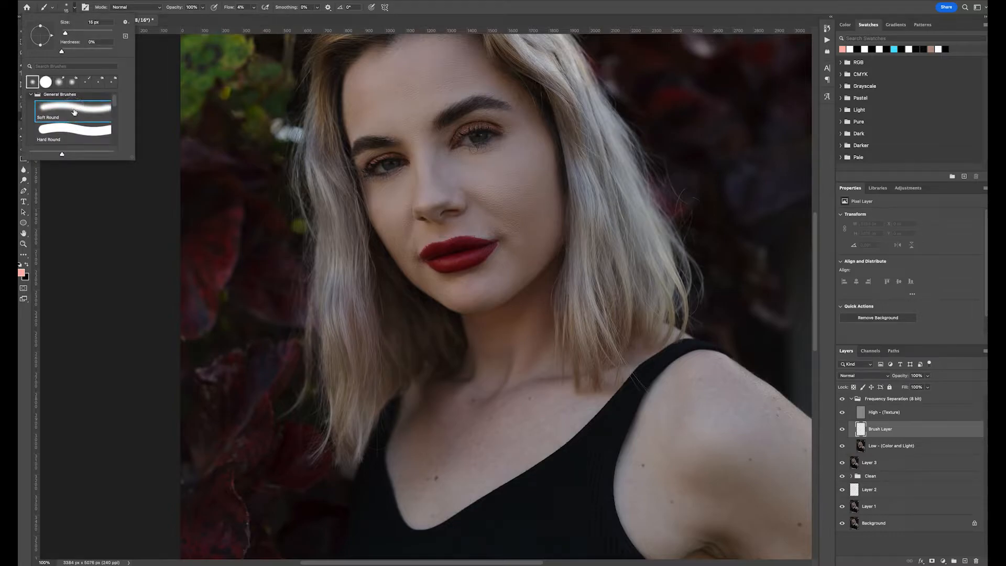
left_click(177, 7)
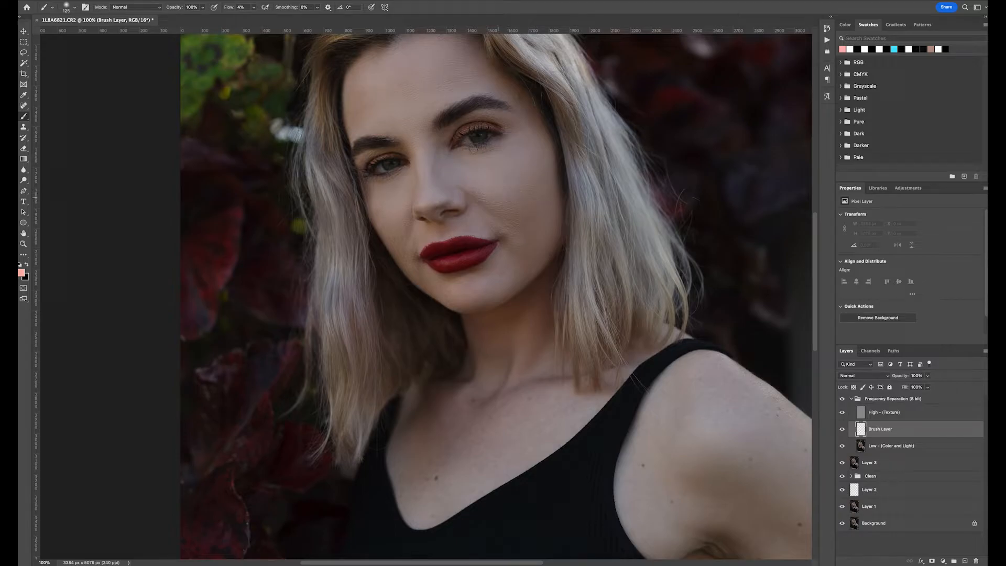
- Paint soft strokes over the cheeks, chin and forehead on the Brush Layer, shrinking the brush for detail
left_click(513, 259, "alt")
mouse_move(512, 243)
left_mouse_down()
mouse_move(515, 209)
mouse_move(519, 227)
mouse_move(544, 214)
mouse_move(528, 231)
left_mouse_up()
left_click(513, 213, "alt")
left_click(530, 220, "alt")
left_click(478, 194, "alt")
left_click(490, 277, "alt")
left_click(456, 282, "alt")
mouse_move(488, 287)
left_mouse_down()
mouse_move(443, 290)
mouse_move(482, 296)
mouse_move(466, 296)
left_mouse_up()
left_click(445, 290, "alt")
left_click(483, 273, "alt")
left_click(398, 99, "alt")
left_click_drag(399, 99, 374, 105)
left_click(393, 89, "alt")
scroll(414, 83, "up", 2)
left_click(433, 85, "alt")
left_click_drag(434, 87, 419, 73)
left_click(414, 105, "alt")
key("[")
left_click(419, 199, "alt")
left_click(406, 223, "alt")
mouse_move(388, 230)
left_mouse_down()
mouse_move(423, 259)
mouse_move(470, 246)
mouse_move(452, 255)
mouse_move(479, 243)
left_mouse_up()
left_click(380, 247, "alt")
left_click(419, 275, "alt")
key("[")
key("[")
key("[")
left_click(469, 241, "alt")
left_click(455, 251, "alt")
left_click(489, 247, "alt")
left_click_drag(490, 249, 511, 280)
left_click(504, 269, "alt")
left_click(513, 283, "alt")
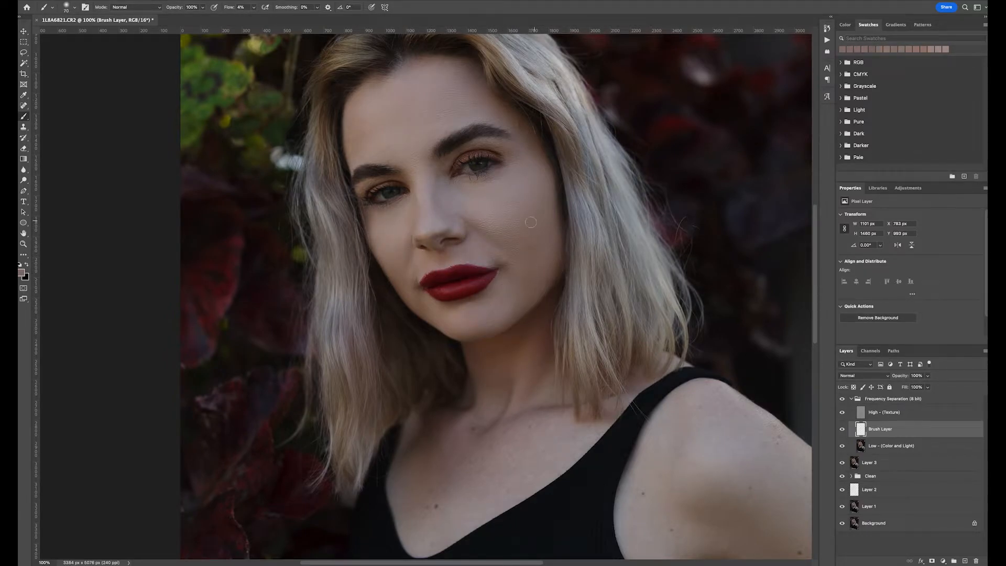
- Paint over the nose, jaw and neck skin on the Brush Layer with a larger brush
key("ctrl+0")
key("ctrl+1")
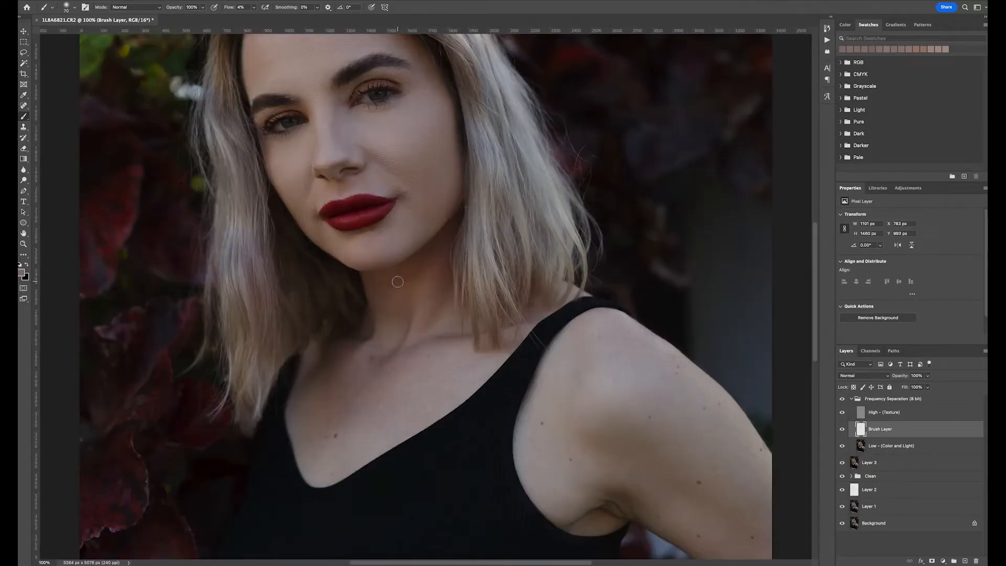
left_click(444, 149, "alt")
key("]")
key("]")
left_click(356, 181, "alt")
left_click_drag(361, 176, 369, 168)
left_click(337, 256, "alt")
left_click(353, 236, "alt")
key("]")
key("]")
key("]")
key("]")
key("]")
scroll(374, 375, "down", 1)
mouse_move(372, 375)
left_mouse_down()
mouse_move(381, 375)
mouse_move(317, 402)
left_mouse_up()
left_click(419, 269, "alt")
left_click(337, 398, "alt")
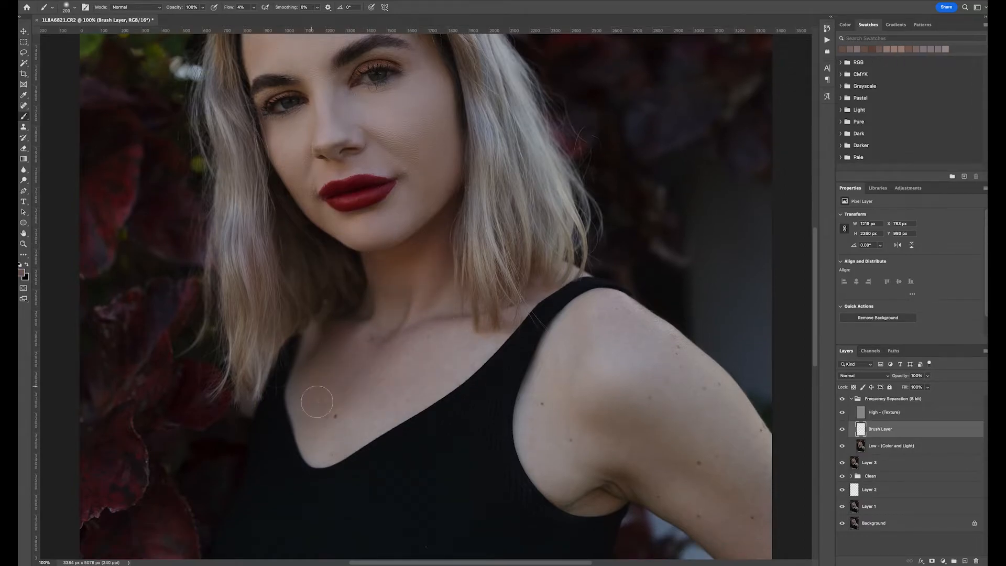
- Paint over the chest and shoulder skin on the Brush Layer, undoing one stray stroke
left_click_drag(582, 424, 471, 362)
key("]")
left_click(602, 391, "alt")
left_click_drag(606, 390, 628, 434)
left_click(631, 380, "alt")
left_click(615, 386, "alt")
left_click_drag(603, 387, 516, 371)
left_click(441, 360, "alt")
left_click_drag(442, 359, 446, 338)
left_click(520, 422, "alt")
left_click_drag(518, 422, 561, 429)
key("super+z")
left_click(474, 390, "alt")
left_click(632, 488, "alt")
left_click_drag(632, 488, 631, 473)
left_click(645, 407, "alt")
key("[")
key("[")
left_click(436, 402, "alt")
- Paint over the remaining neck and stomach skin on the Brush Layer
key("super+minus")
key("super+minus")
key("super+minus")
left_click_drag(435, 402, 453, 243)
key("super+equal")
key("super+equal")
key("]")
left_click(339, 460, "alt")
left_click_drag(339, 459, 349, 462)
key("[")
key("[")
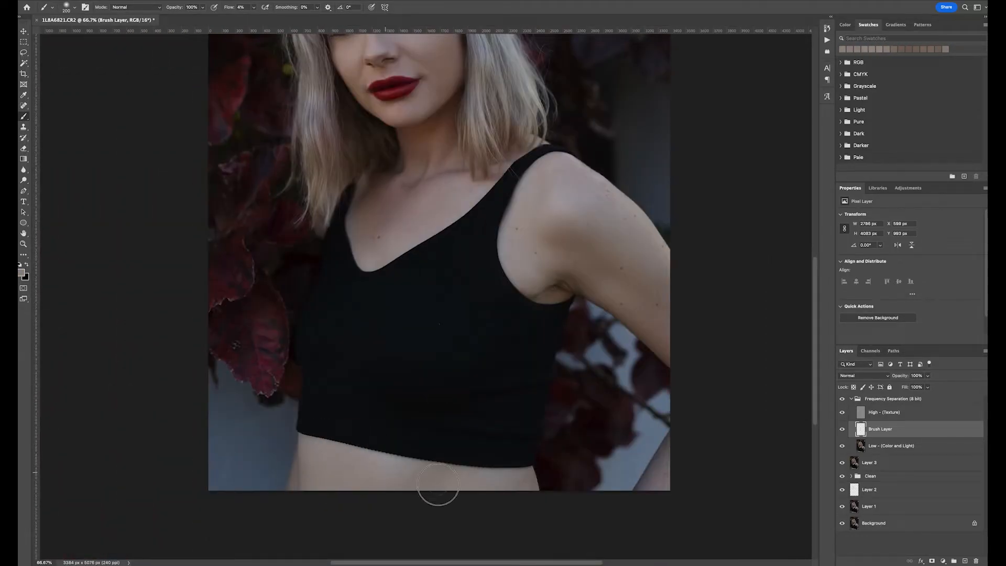
left_click(511, 475, "alt")
- Switch to the Clone Stamp tool with a Soft Round tip at 2% flow and enlarge the brush
key("j")
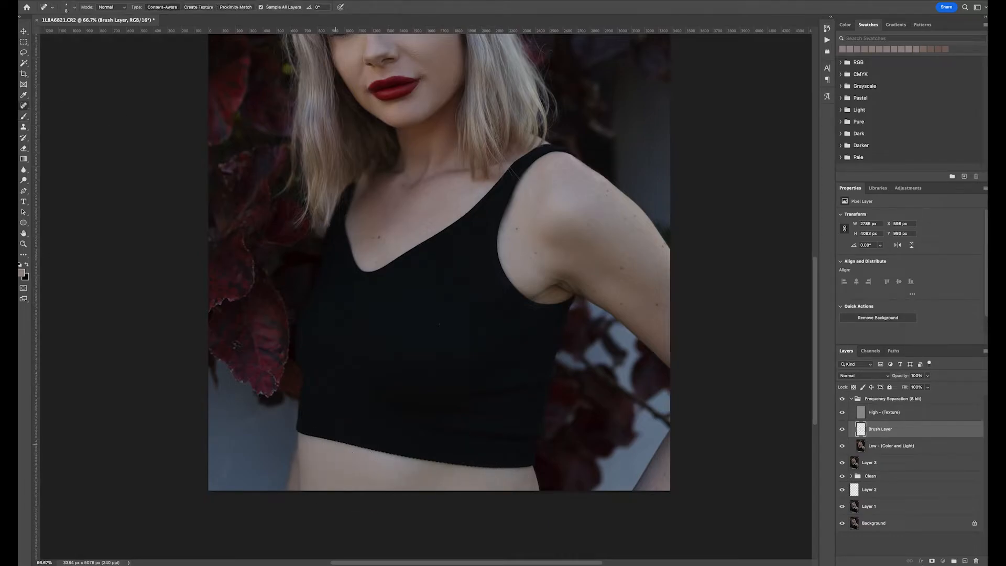
key("super+equal")
scroll(361, 458, "down", 4)
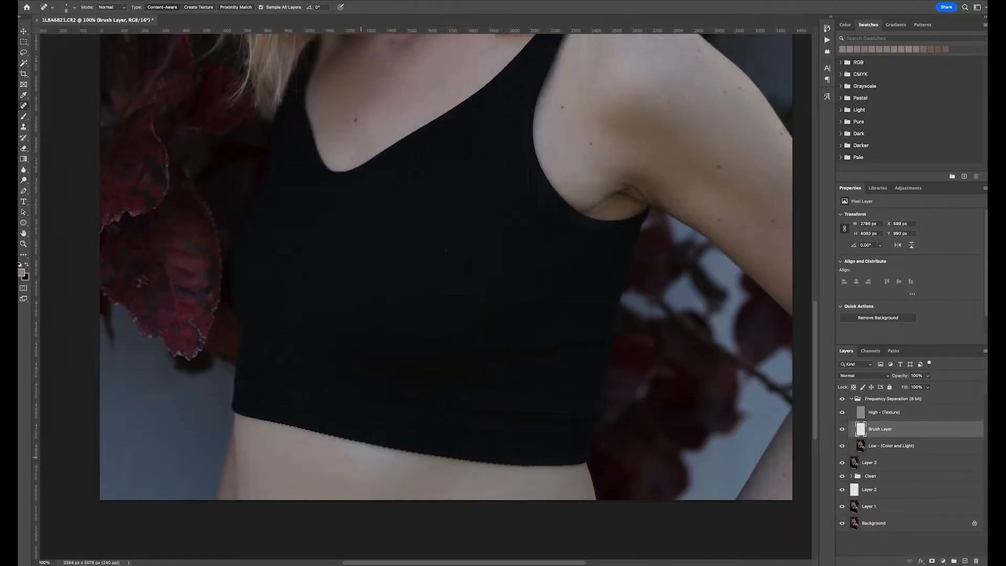
scroll(362, 458, "up", 15)
left_click(23, 129)
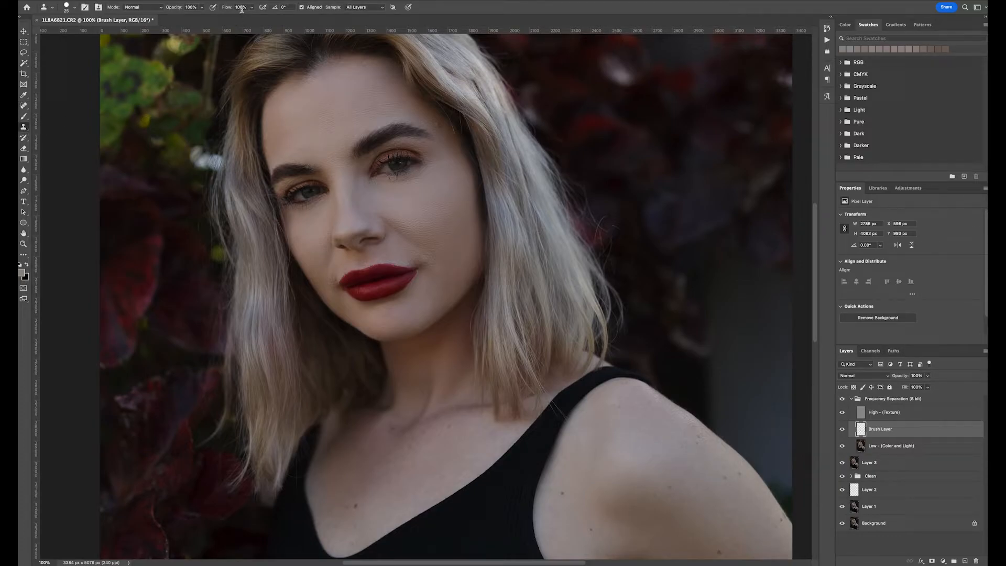
left_click_drag(229, 8, 194, 49)
left_click(75, 8)
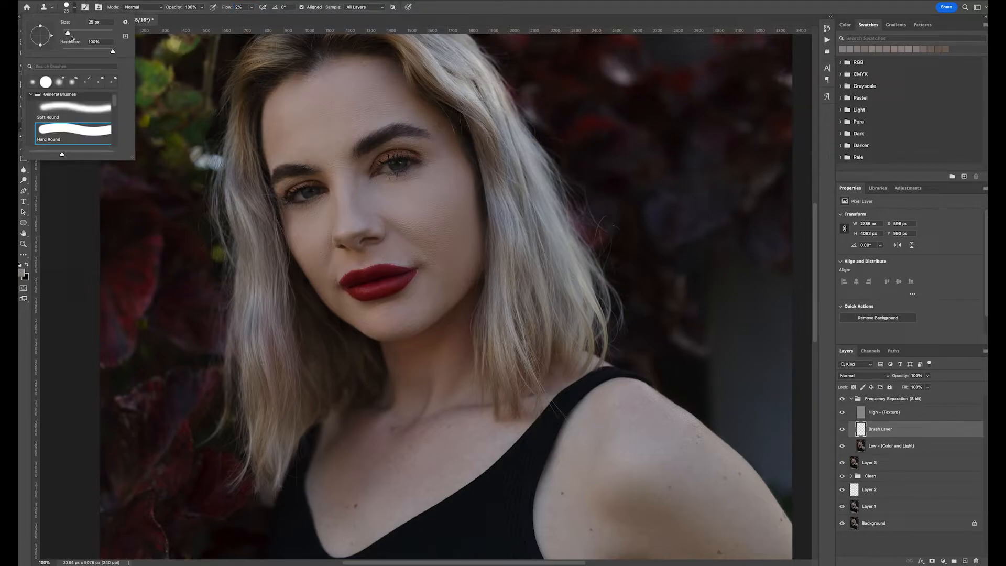
left_click(75, 114)
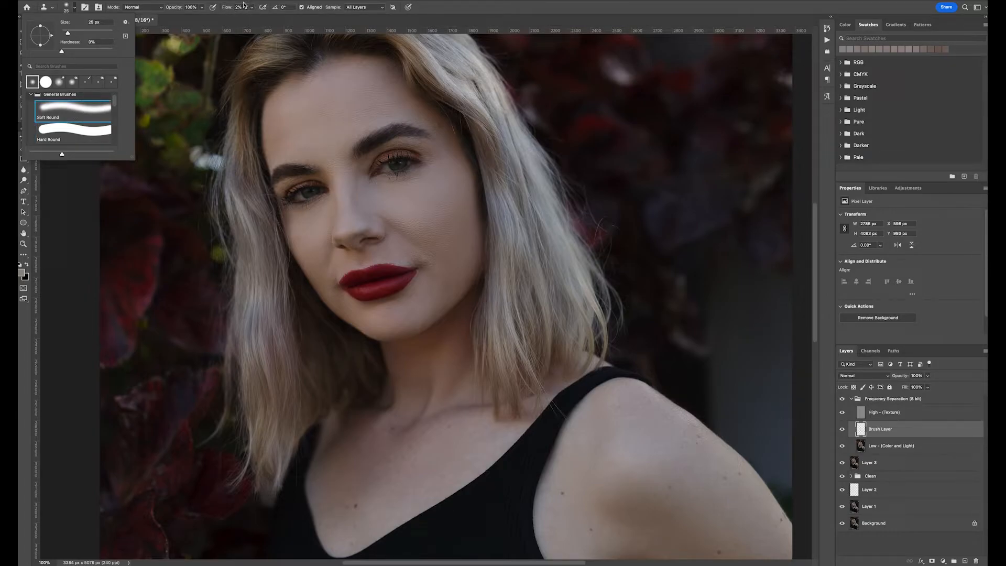
left_click(244, 5)
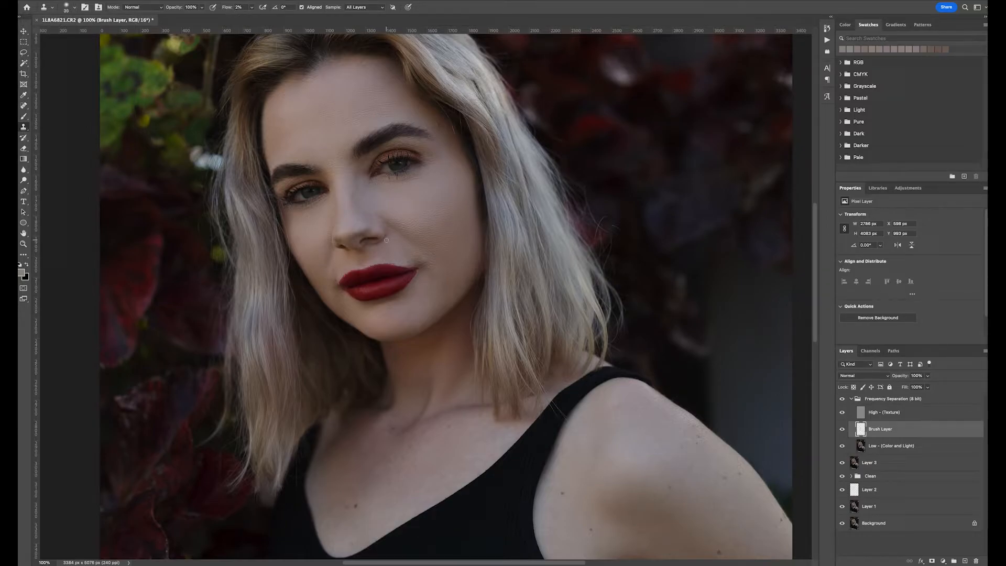
key("super+minus")
key("super+plus")
key("super+plus")
key("super+minus")
key("bracketright")
key("bracketright")
key("bracketright")
scroll(397, 210, "up", 3)
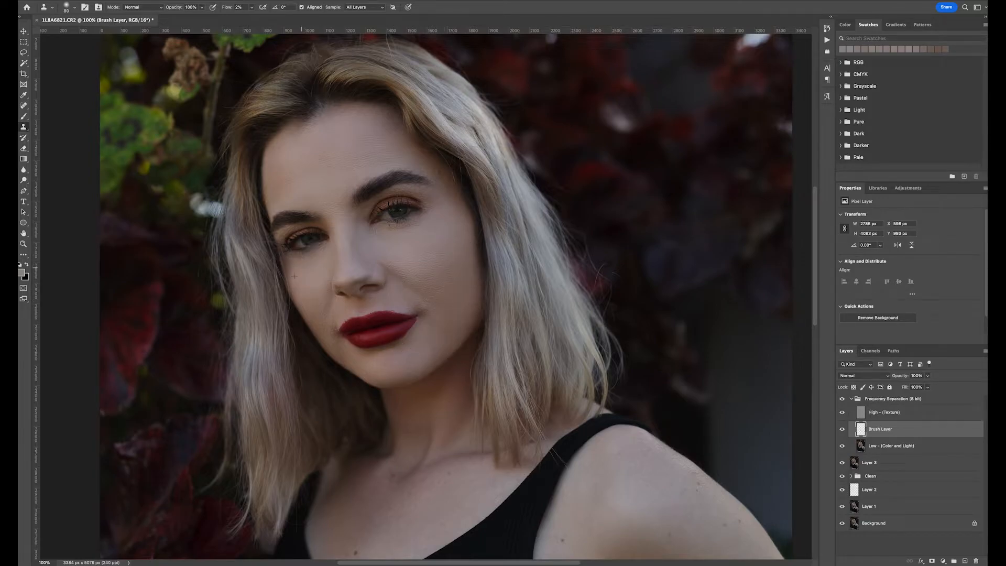
key("ctrl+plus")
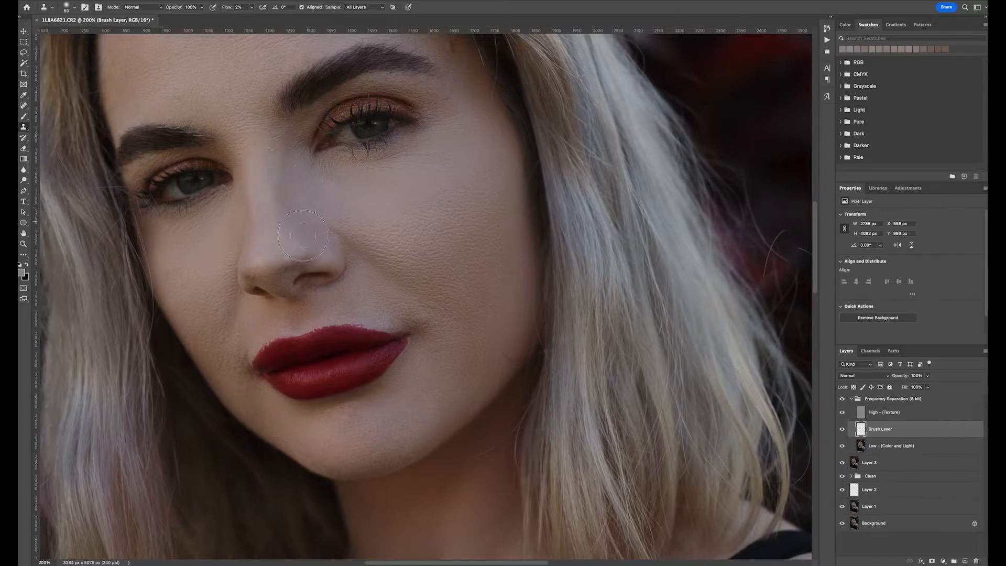
- Compare the skin with and without the Frequency Separation group, zooming in and out over the face
scroll(244, 109, "down", 3)
key("ctrl+minus")
key("ctrl+minus")
key("ctrl+minus")
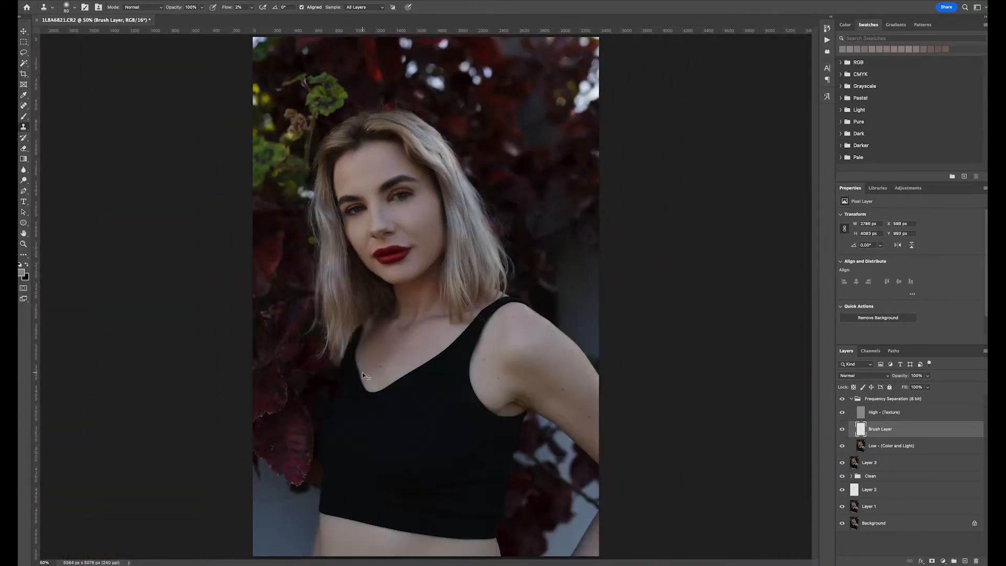
key("ctrl+1")
key("ctrl+plus")
scroll(485, 278, "up", 5)
left_click(841, 400)
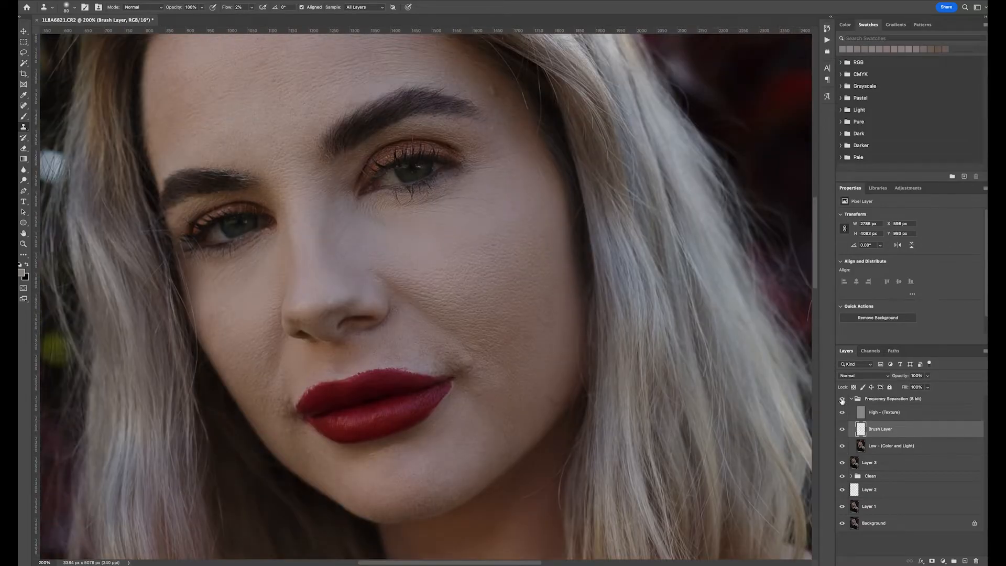
left_click(842, 400)
scroll(342, 177, "up", 3)
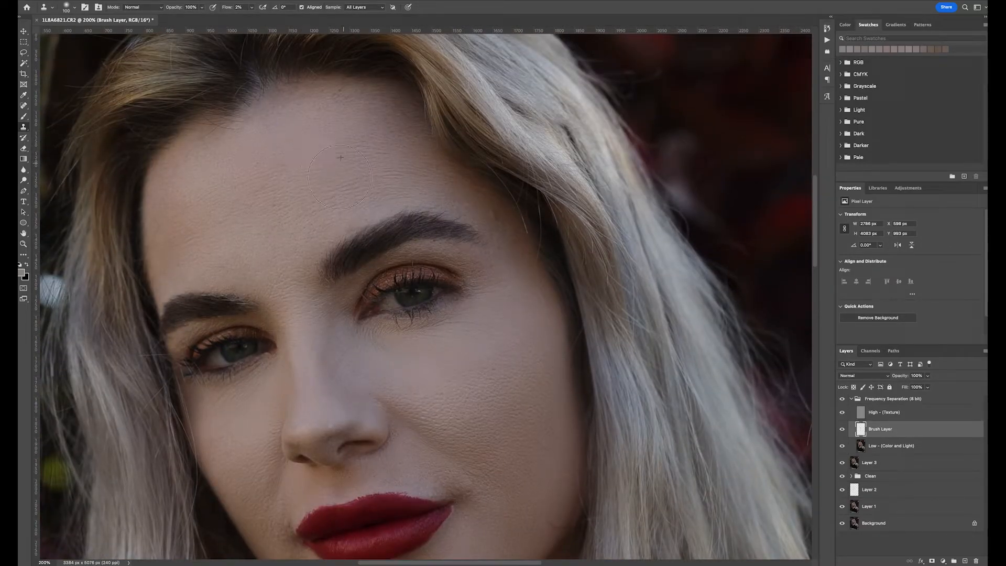
key("ctrl+minus")
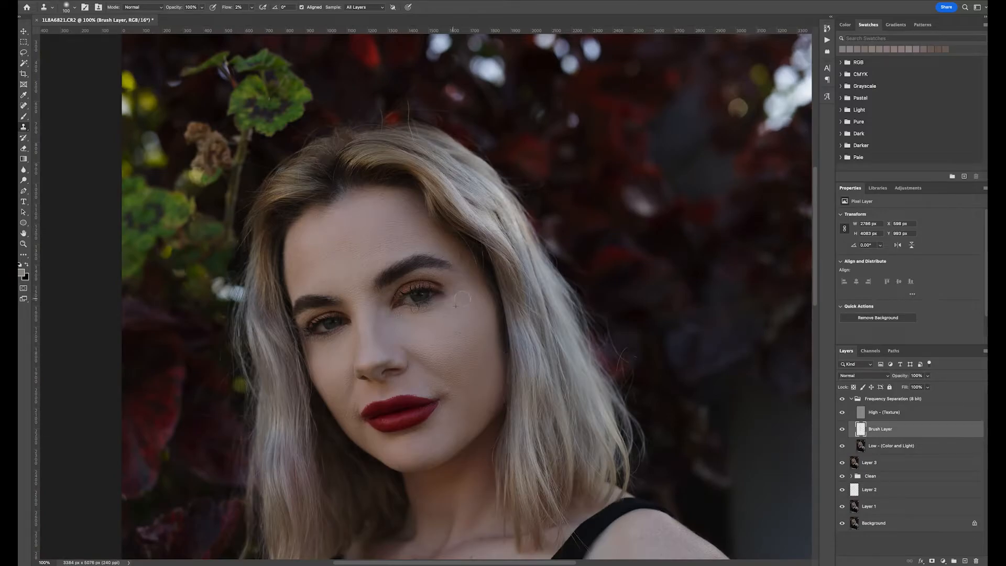
- Shrink then enlarge the Clone Stamp brush and blend the upper shoulder skin with one stroke on the Brush Layer
key("bracketleft")
key("bracketleft")
key("bracketleft")
key("ctrl+plus")
scroll(440, 446, "down", 2)
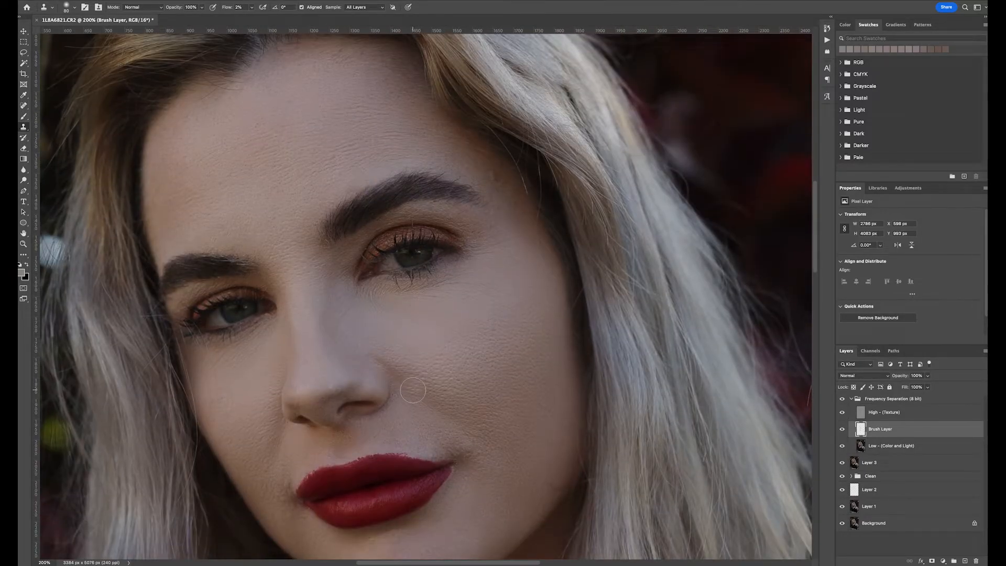
key("bracketleft")
key("bracketleft")
key("bracketleft")
scroll(472, 507, "down", 5)
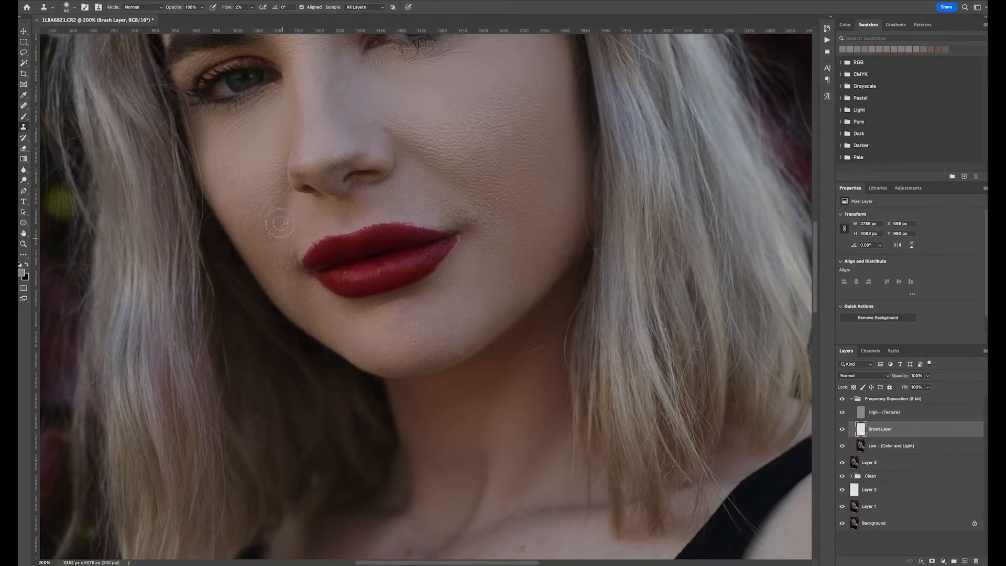
scroll(376, 352, "down", 7)
key("ctrl+minus")
scroll(370, 367, "right", 5)
key("bracketright")
key("bracketright")
key("bracketright")
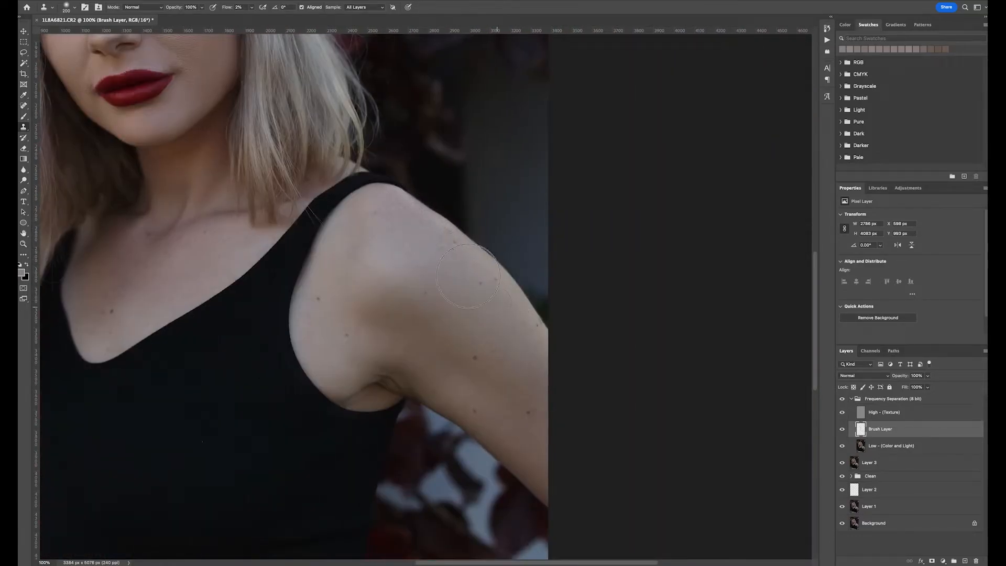
left_click_drag(426, 336, 523, 420)
scroll(358, 265, "left", 5)
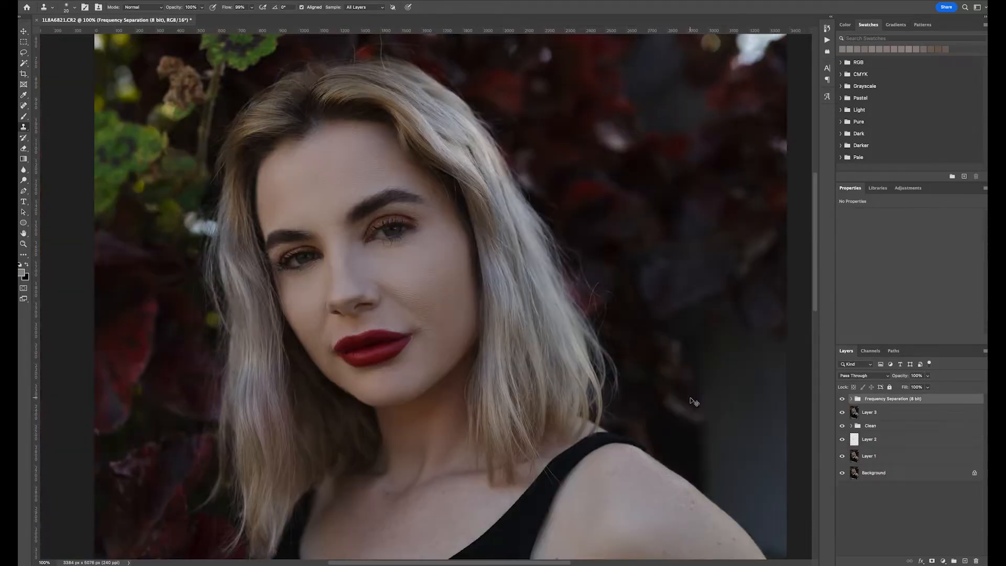
- Expand the Frequency Separation group and review the whole portrait at several zoom levels
key("ctrl+0")
key("ctrl+plus")
key("ctrl+plus")
key("ctrl+plus")
key("ctrl+plus")
key("ctrl+plus")
key("ctrl+plus")
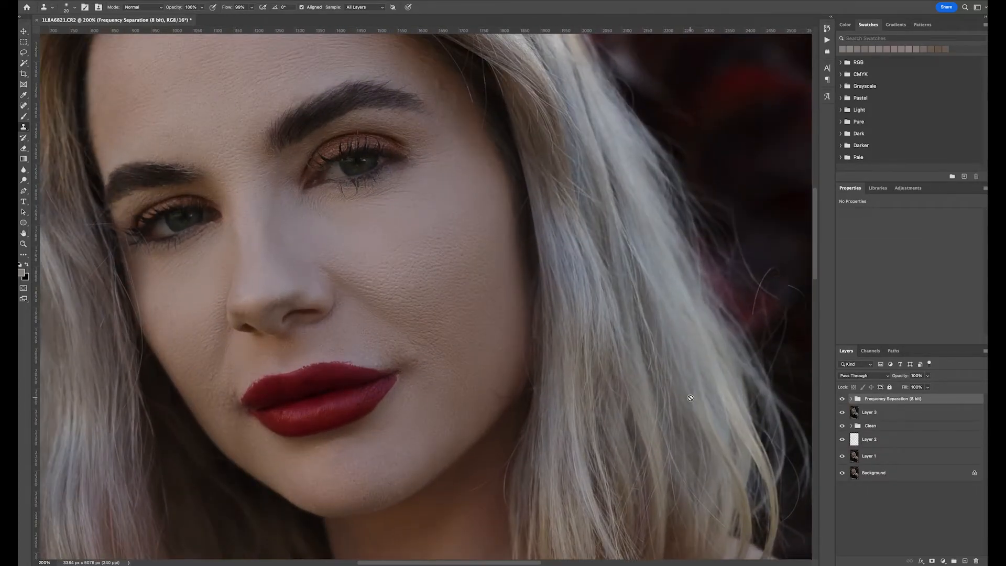
left_click(851, 399)
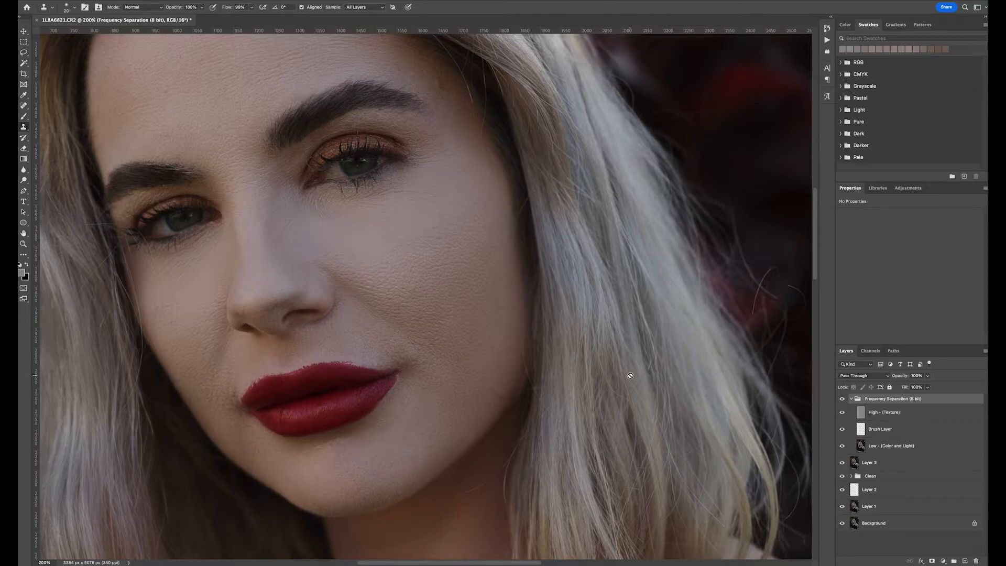
key("ctrl+minus")
key("ctrl+minus")
key("ctrl+minus")
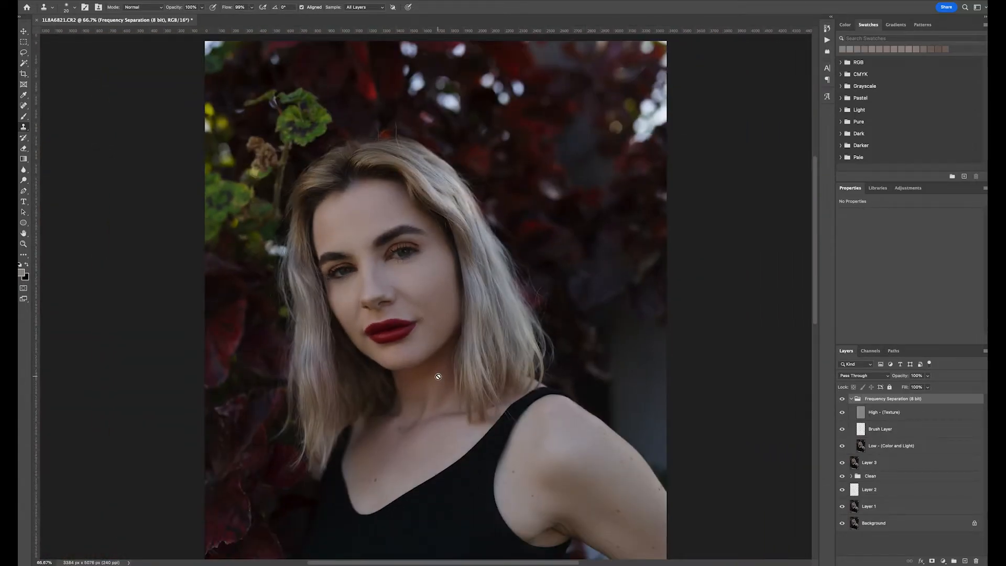
scroll(438, 377, "left", 4)
scroll(438, 377, "down", 4)
scroll(438, 377, "right", 4)
scroll(438, 377, "up", 3)
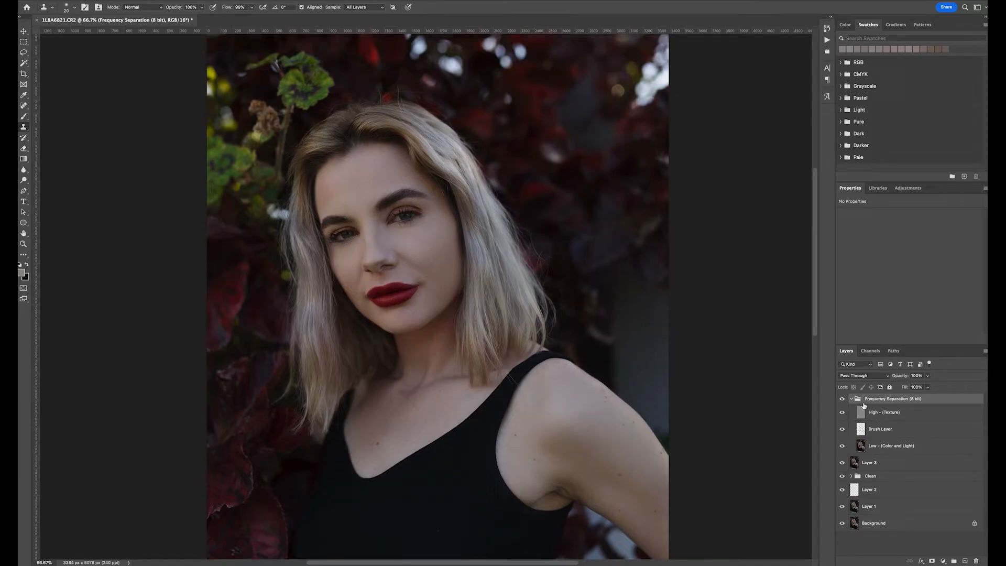
- Collapse the Frequency Separation group and run the Retouching Setup action
left_click(851, 399)
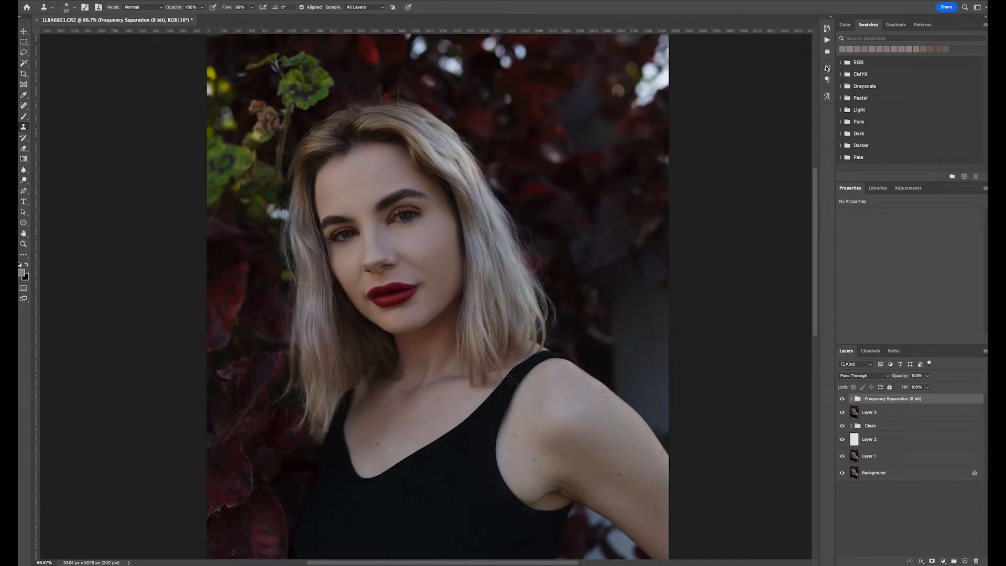
left_click(827, 42)
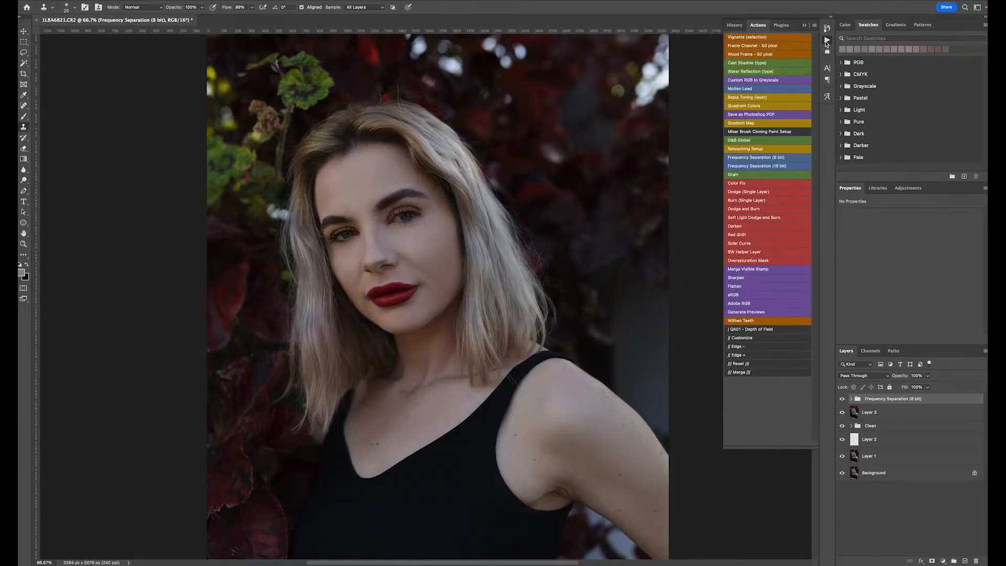
left_click(778, 148)
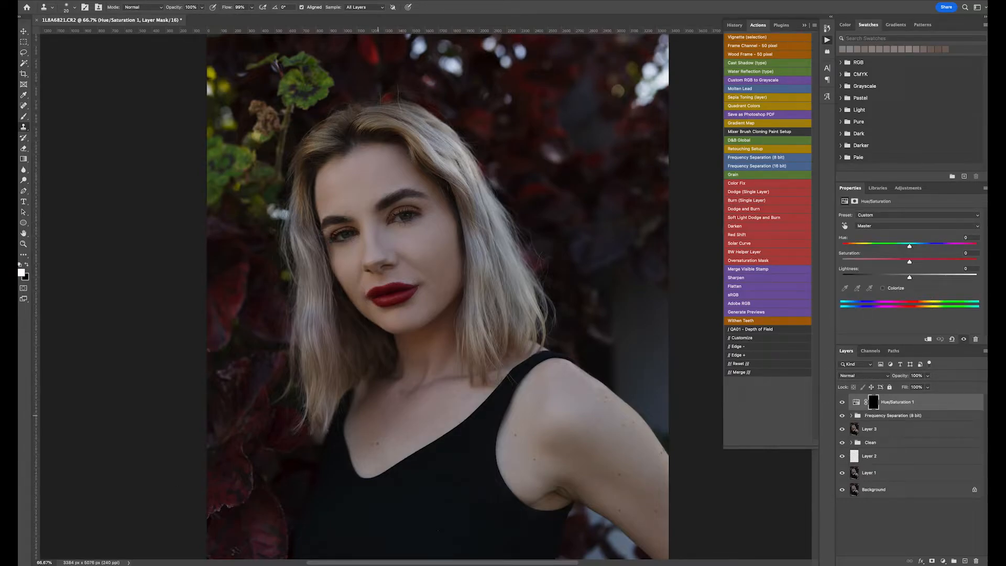
left_click(804, 26)
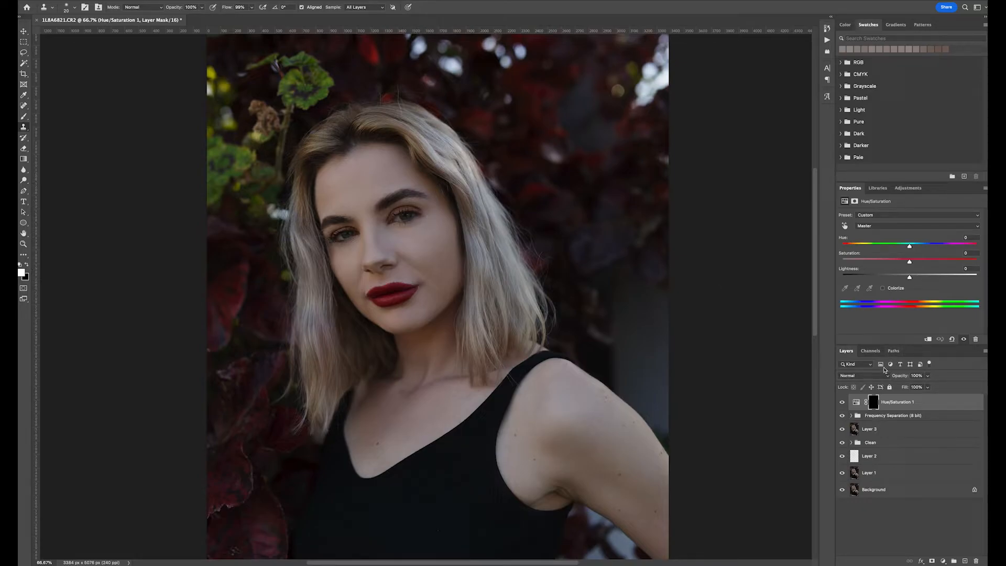
- Switch to the Brush tool with low flow and nudge the Hue/Saturation layer's master hue slightly warmer
left_click(873, 402)
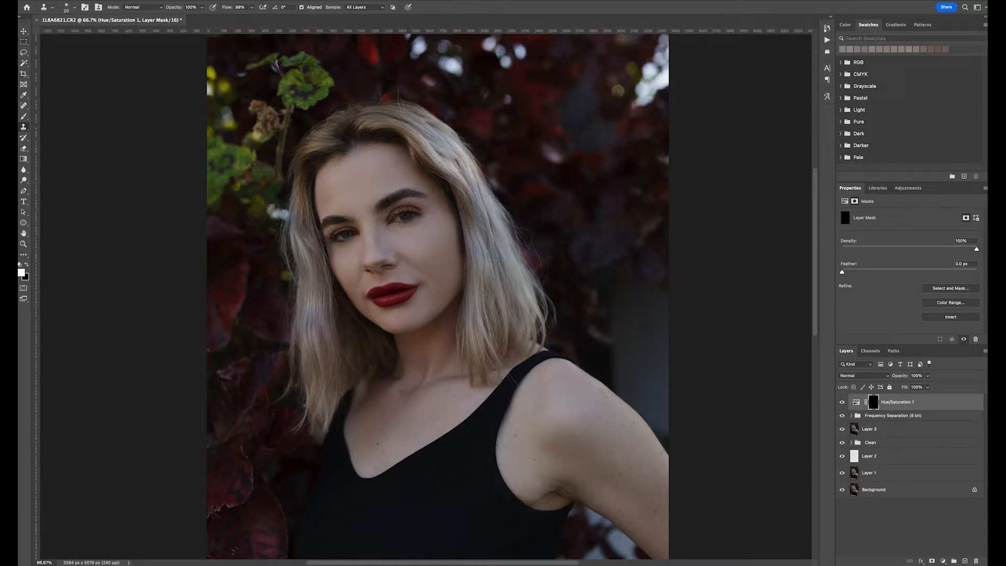
left_click(24, 117)
left_click_drag(232, 10, 231, 10)
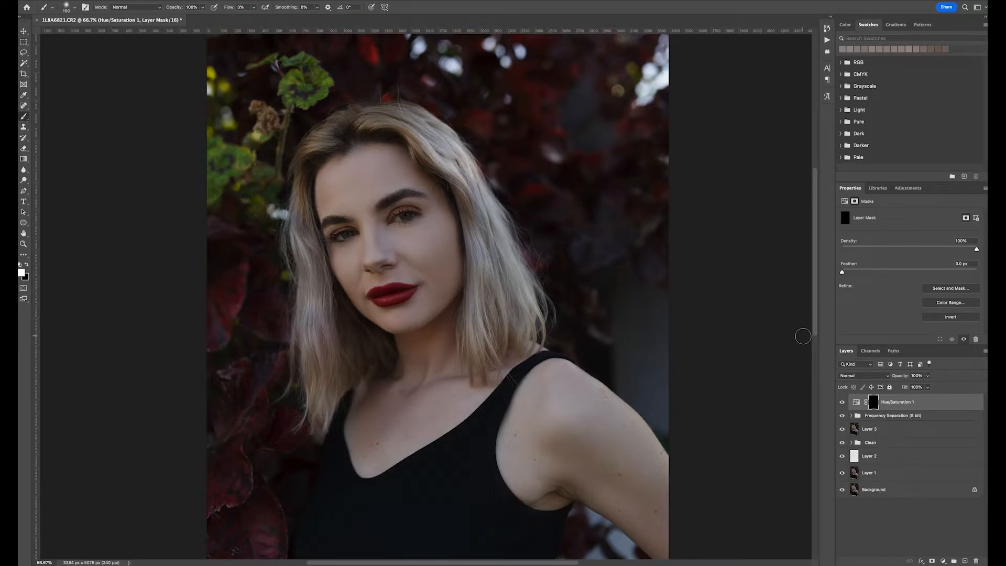
left_click(861, 401)
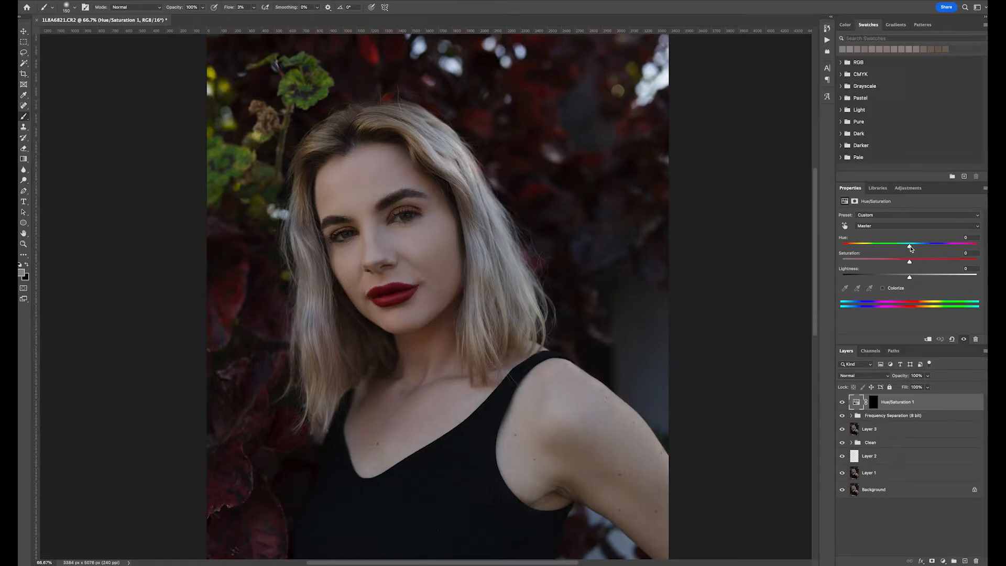
left_click(896, 226)
left_click(896, 232)
left_click_drag(910, 246, 914, 247)
- Paint the Hue/Saturation mask over the face and neck skin, raising the flow to 100% and enlarging the brush between strokes
left_click(873, 402)
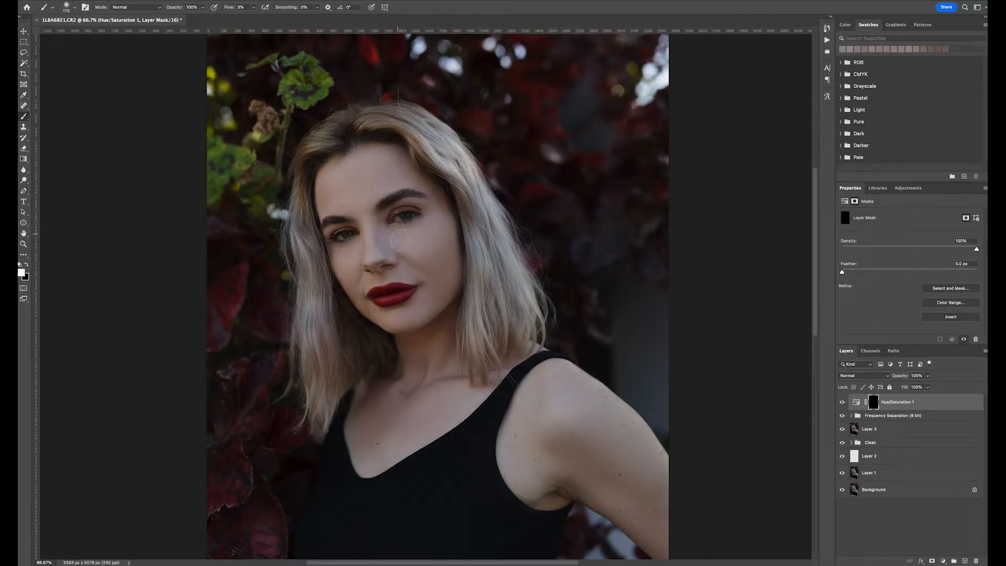
left_click_drag(434, 372, 383, 399)
key("]")
key("]")
key("]")
key("]")
key("]")
key("]")
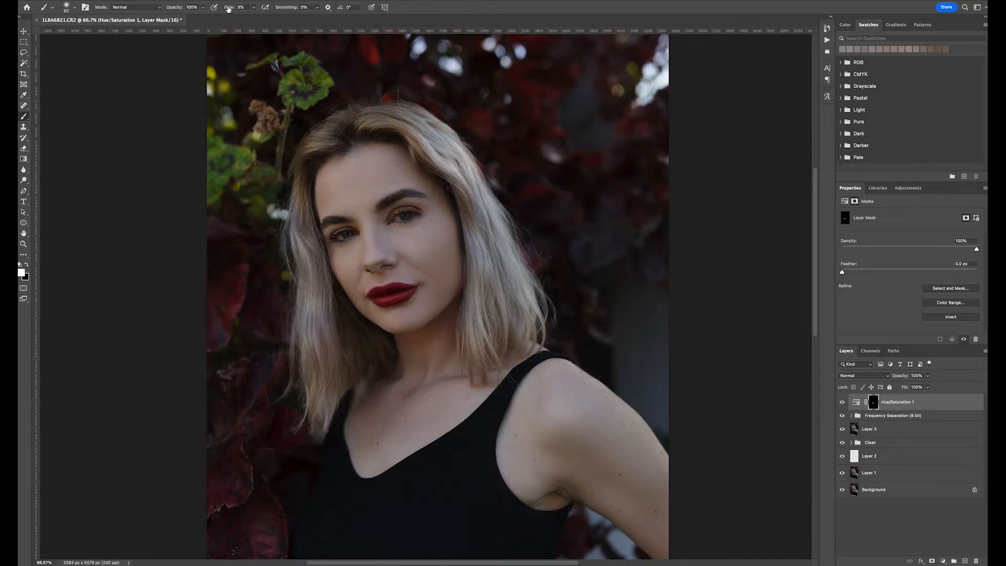
mouse_move(228, 9)
left_mouse_down()
mouse_move(292, 11)
mouse_move(316, 67)
left_mouse_up()
key("bracketright")
key("bracketright")
key("bracketright")
mouse_move(376, 449)
left_mouse_down()
mouse_move(368, 404)
mouse_move(427, 360)
mouse_move(456, 377)
mouse_move(457, 367)
left_mouse_up()
mouse_move(384, 148)
left_mouse_down()
mouse_move(420, 174)
mouse_move(387, 153)
mouse_move(339, 153)
left_mouse_up()
key("ctrl+plus")
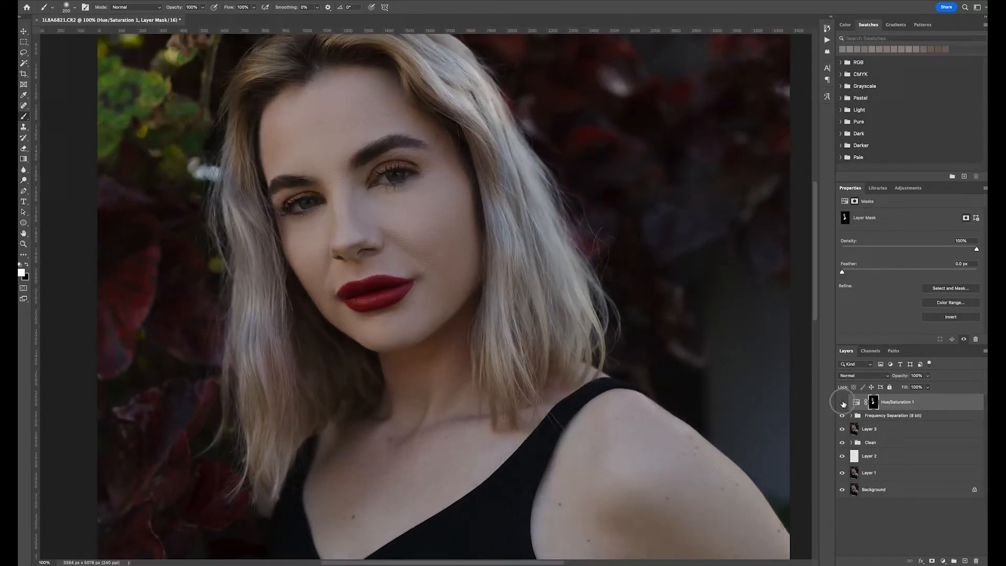
- Toggle the Hue/Saturation layer off and on to compare the skin at a closer zoom
left_click(842, 403)
left_click(843, 403)
key("ctrl+minus")
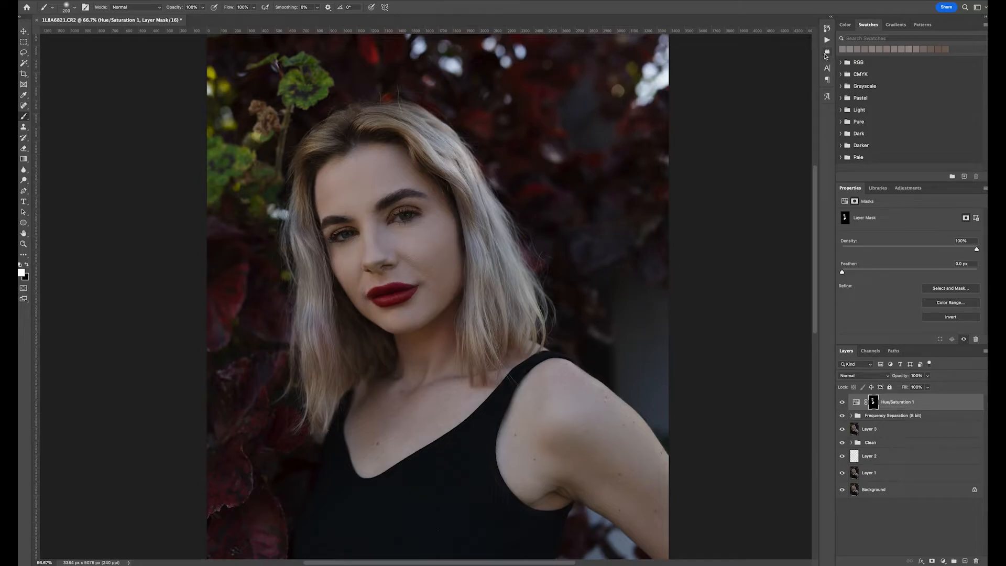
- Add a Gradient Map adjustment layer above the Hue/Saturation layer and invert its mask
left_click(826, 40)
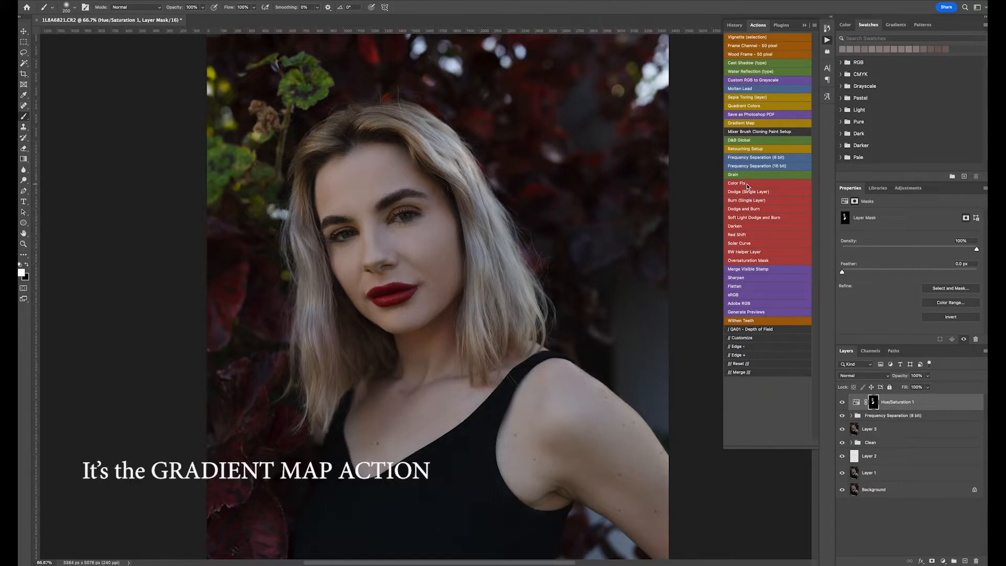
left_click(901, 187)
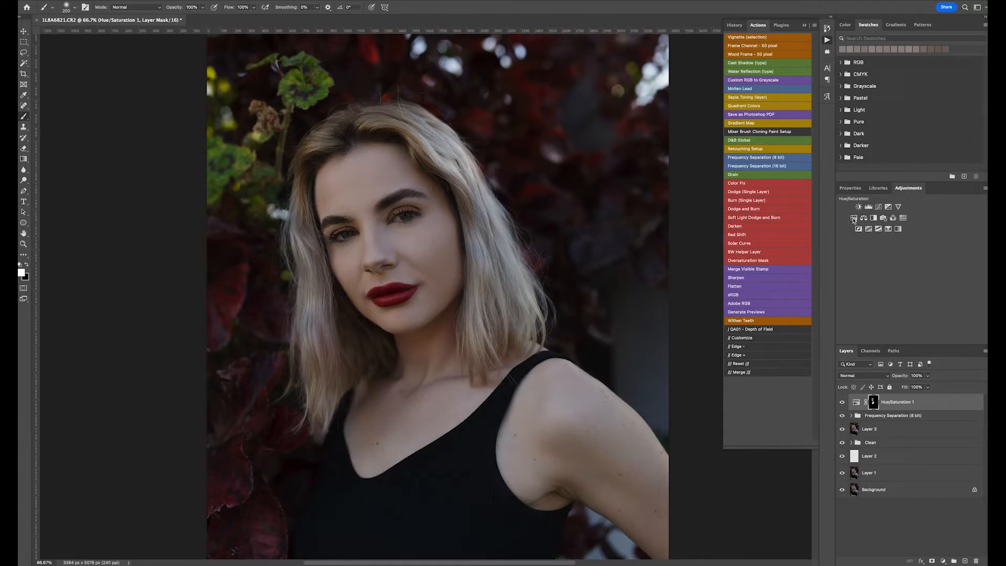
left_click(898, 231)
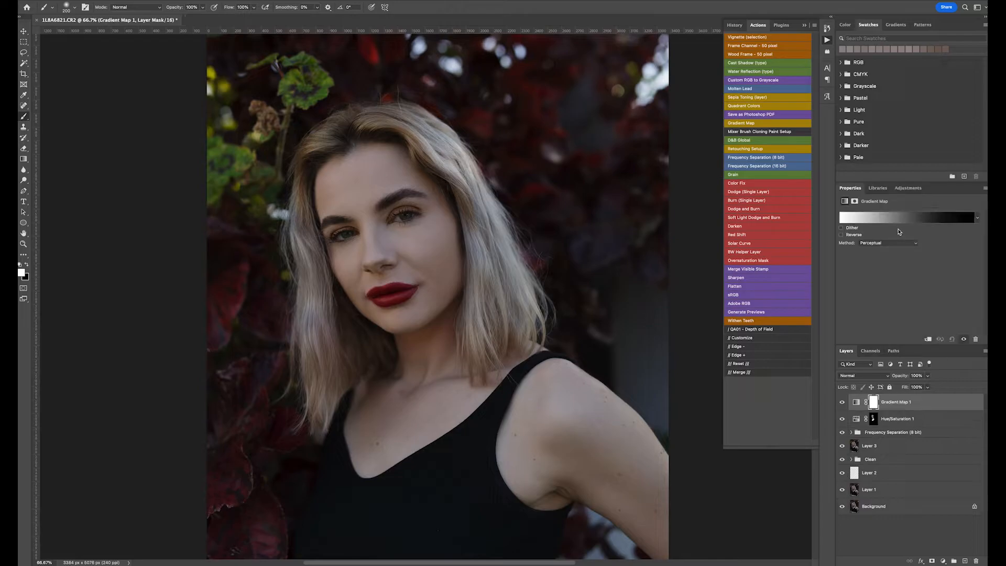
left_click(891, 218)
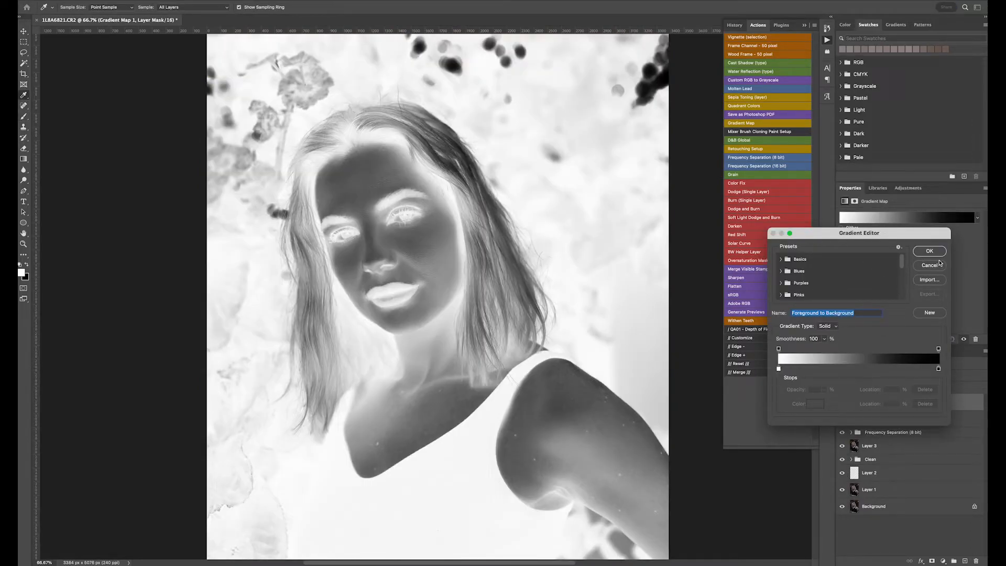
left_click(929, 253)
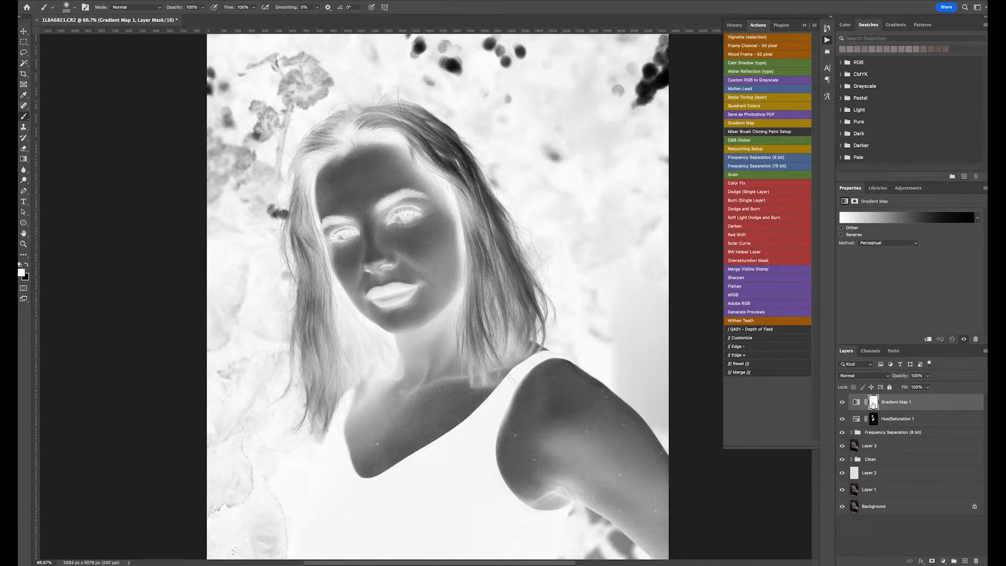
key("super+i")
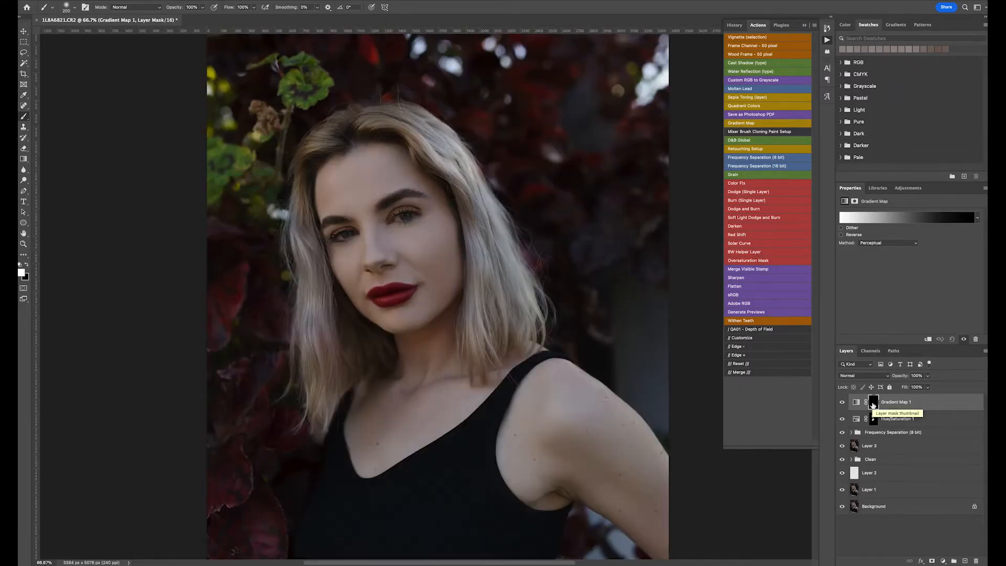
- Set the Gradient Map layer's blend mode to Color and its opacity to 0%
left_click(886, 375)
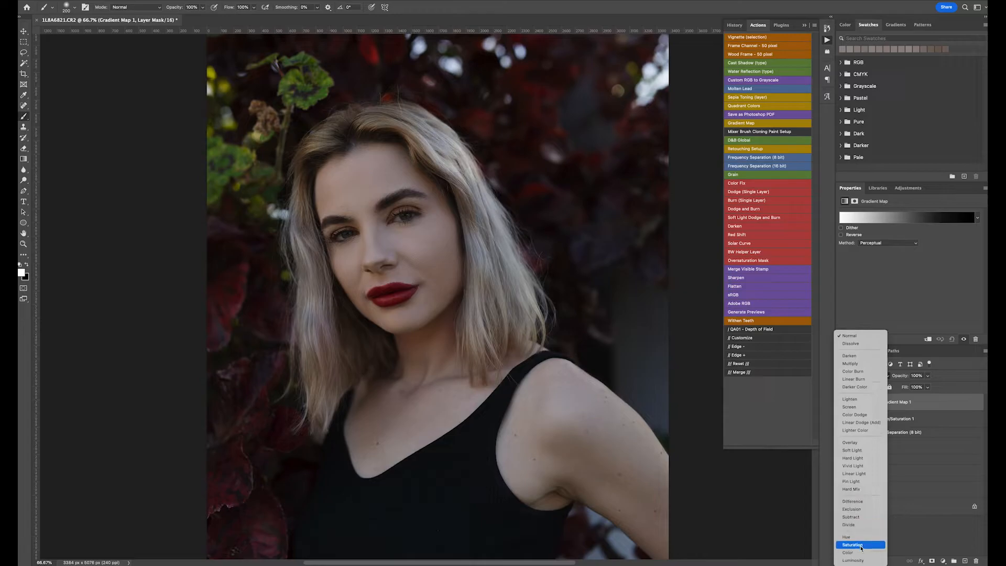
left_click(858, 552)
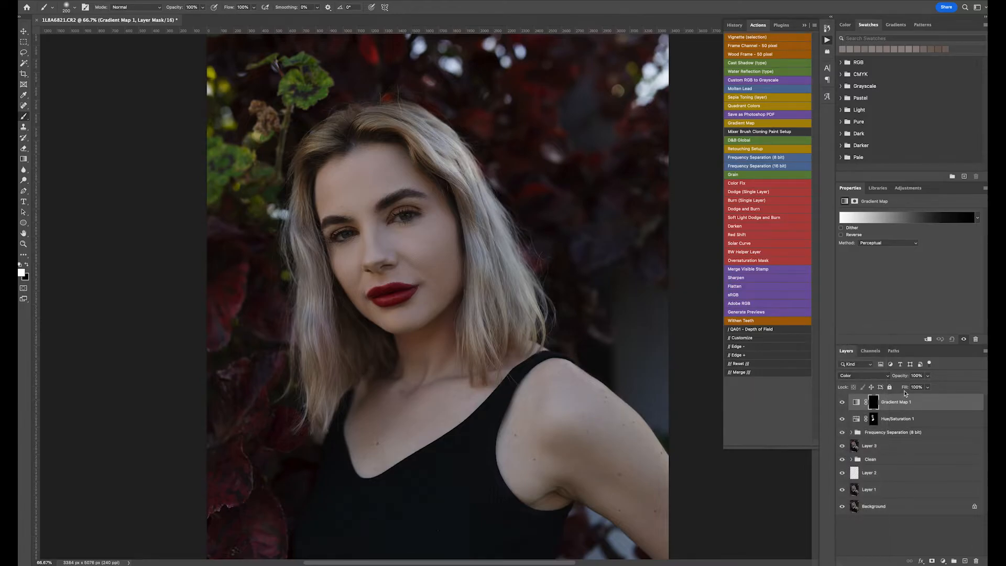
left_click(927, 375)
left_click_drag(927, 386, 884, 386)
left_click(953, 380)
scroll(950, 379, "left", 1)
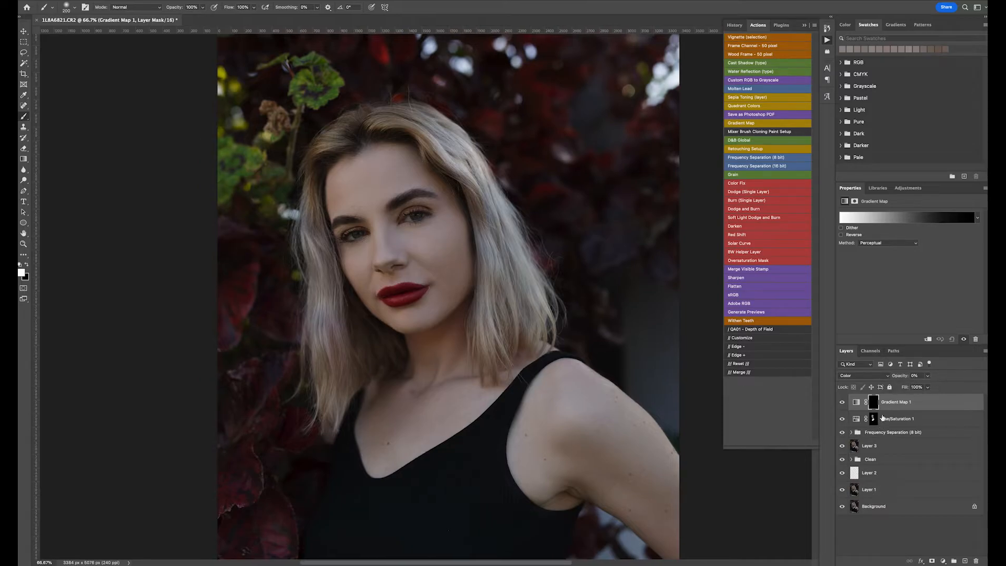
- Open the Gradient Map's gradient and sample skin tones from the portrait for both colour stops
left_click(856, 402)
left_click(876, 219)
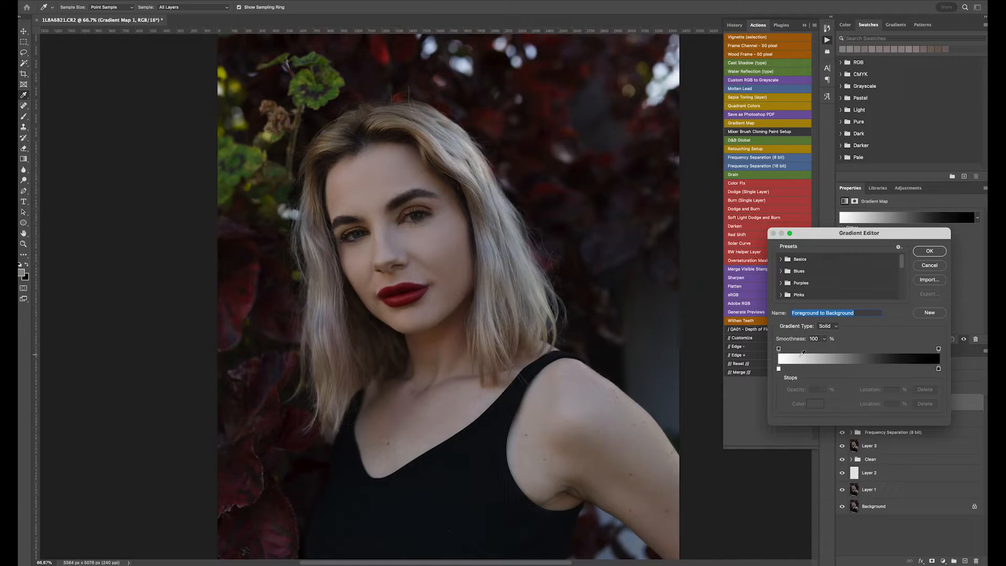
left_click(779, 369)
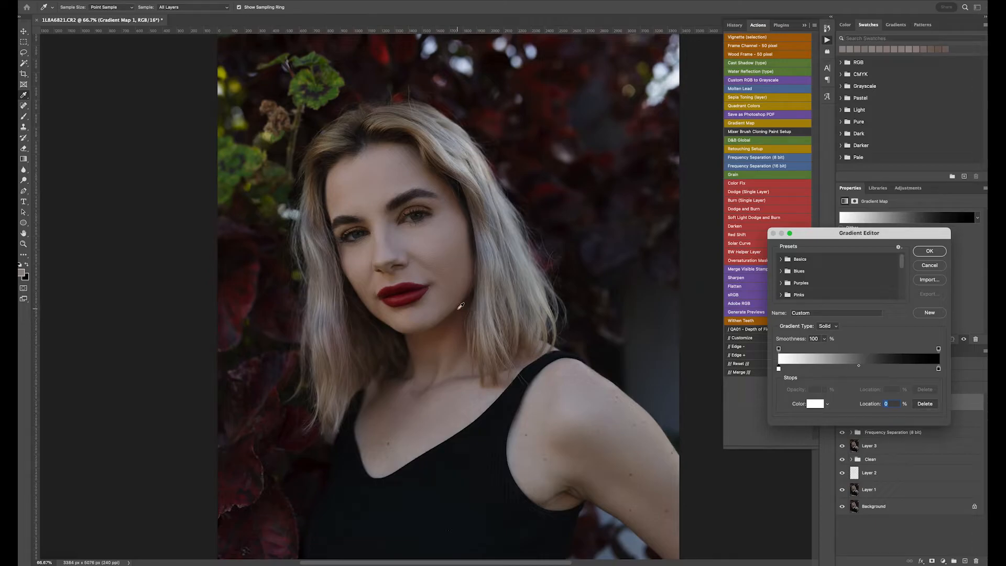
left_click(460, 306)
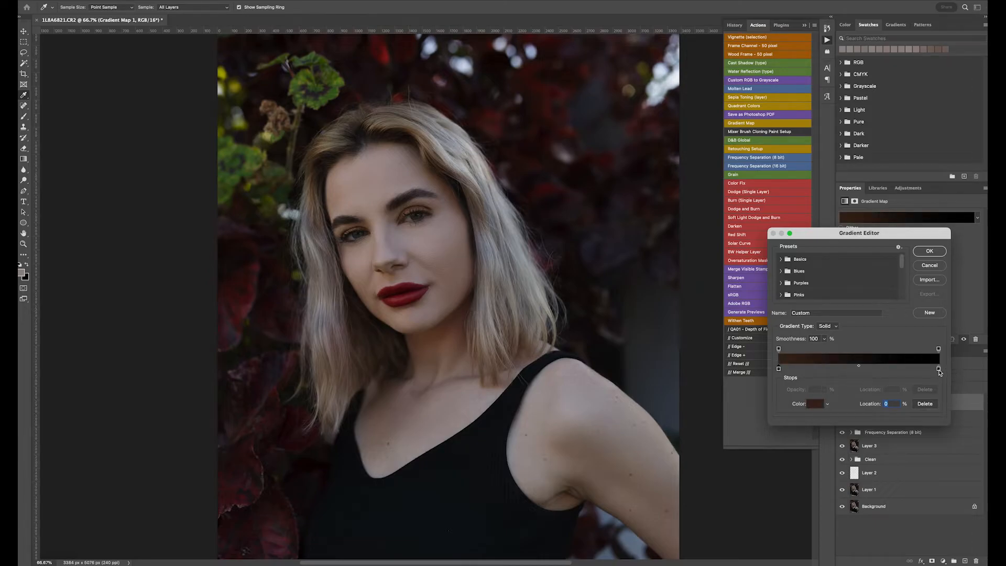
left_click(938, 369)
double_click(938, 369)
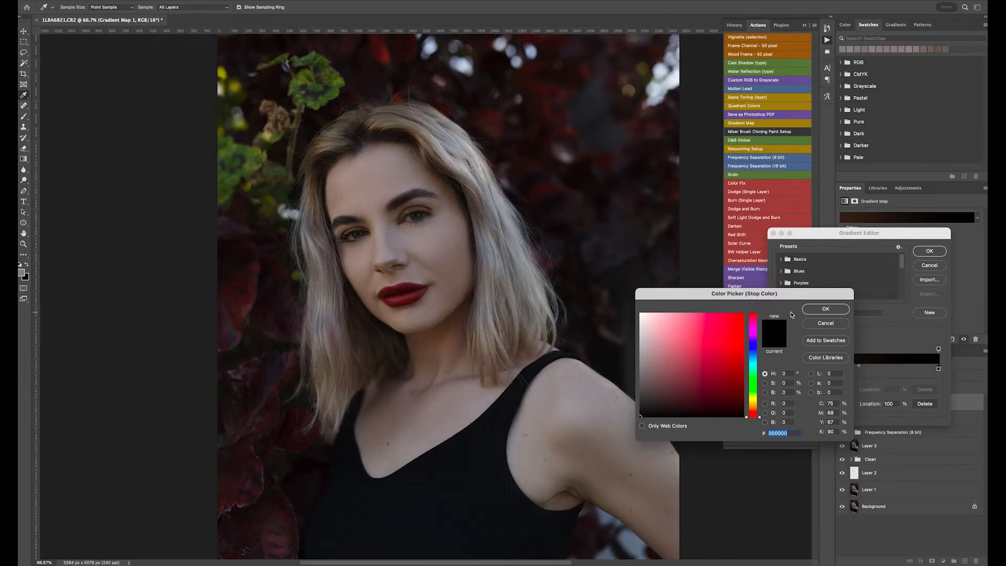
left_click(827, 310)
left_click_drag(938, 369, 936, 369)
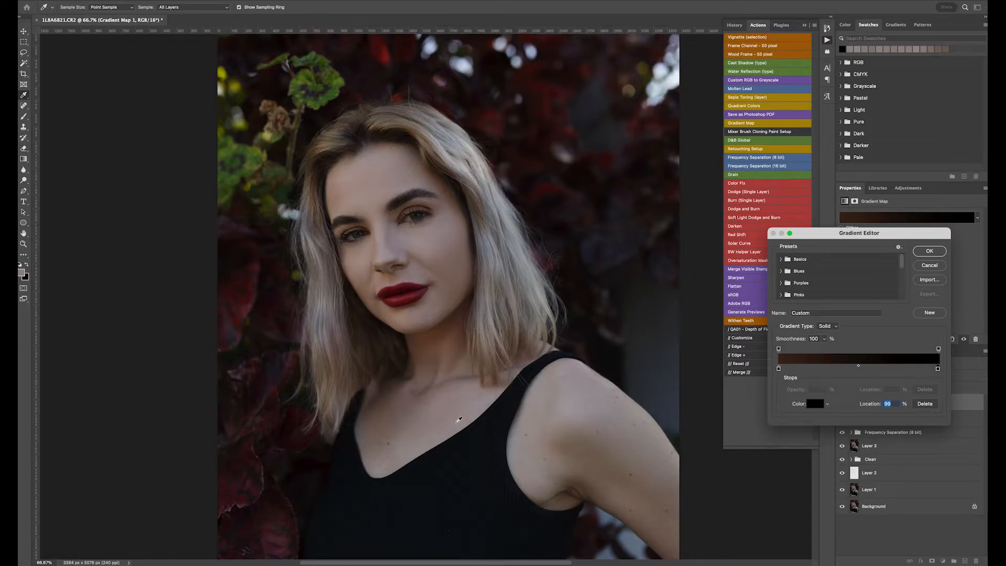
left_click(459, 418)
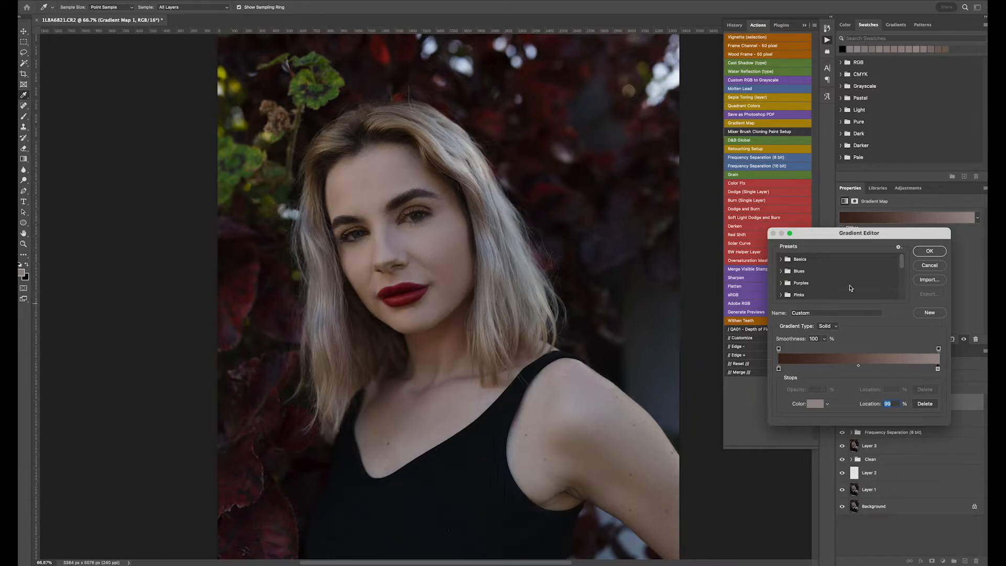
scroll(923, 254, "down", 1)
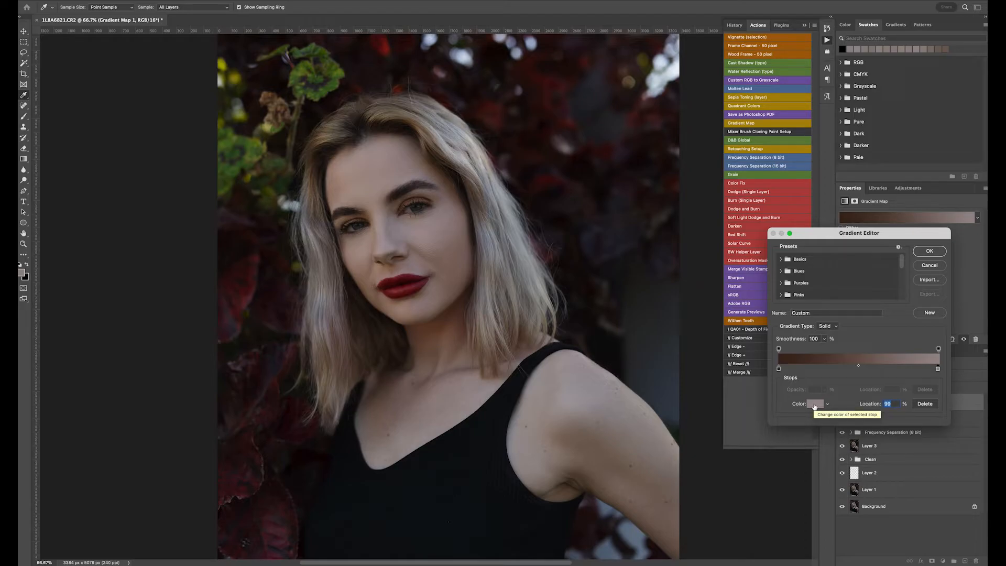
- Set the right gradient stop to a dark brown of R 48, G 34, B 15
left_click(813, 404)
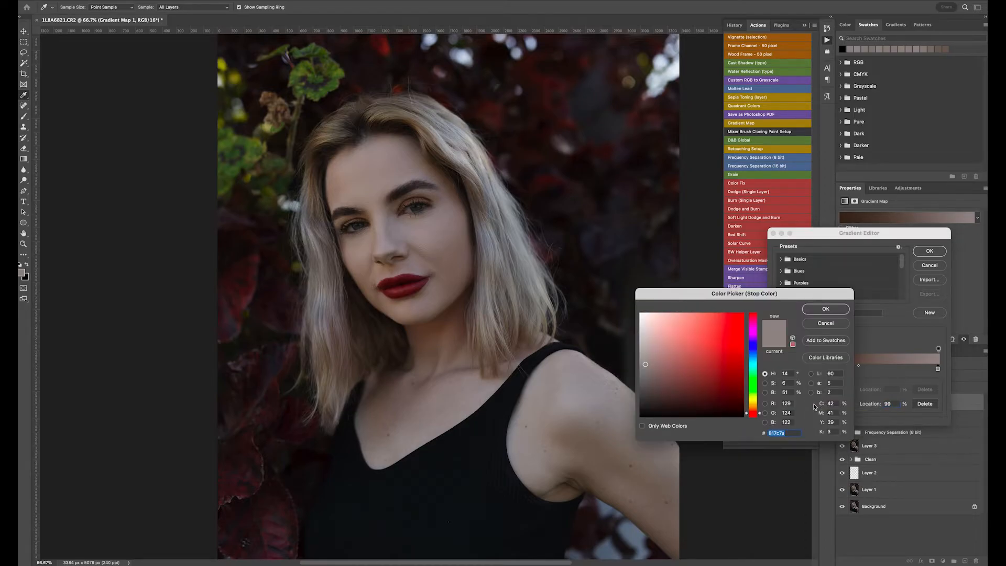
left_click_drag(761, 414, 760, 408)
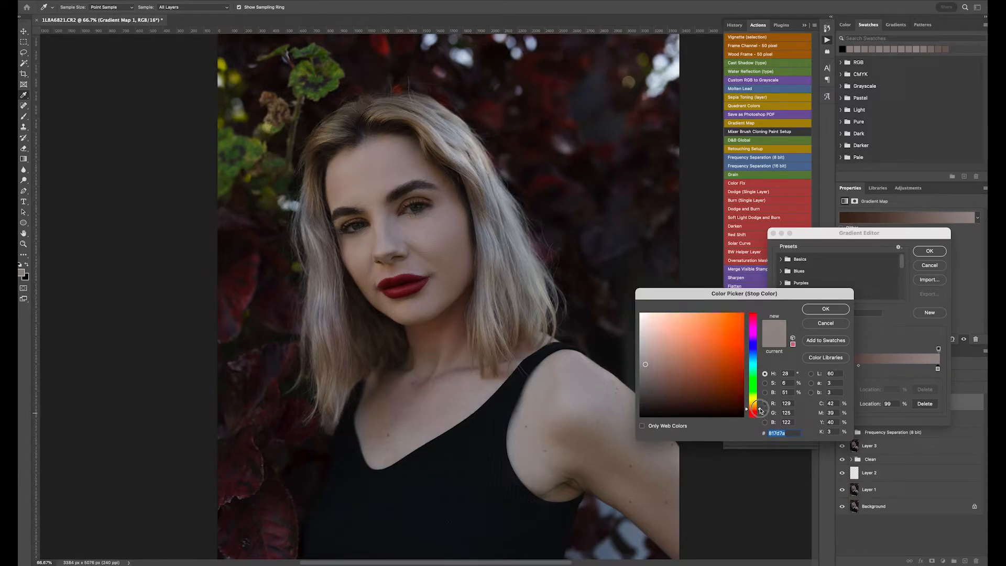
mouse_move(662, 382)
left_mouse_down()
mouse_move(760, 407)
mouse_move(713, 398)
left_mouse_up()
left_click(759, 408)
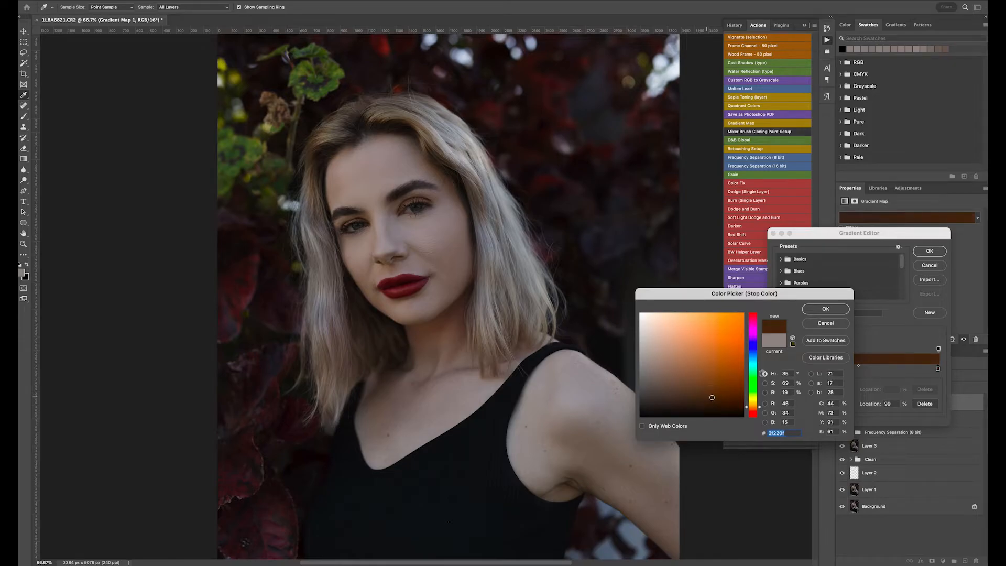
left_click(826, 309)
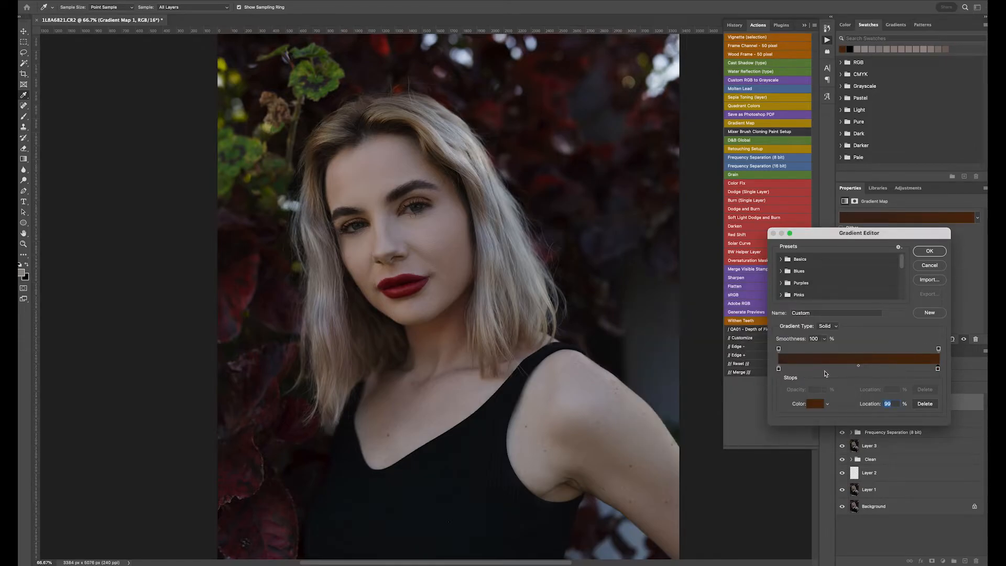
- Resample the skin near the neck for the left gradient stop and apply the gradient
left_click_drag(938, 369, 945, 370)
left_click(778, 369)
left_click(448, 408)
left_click(930, 252)
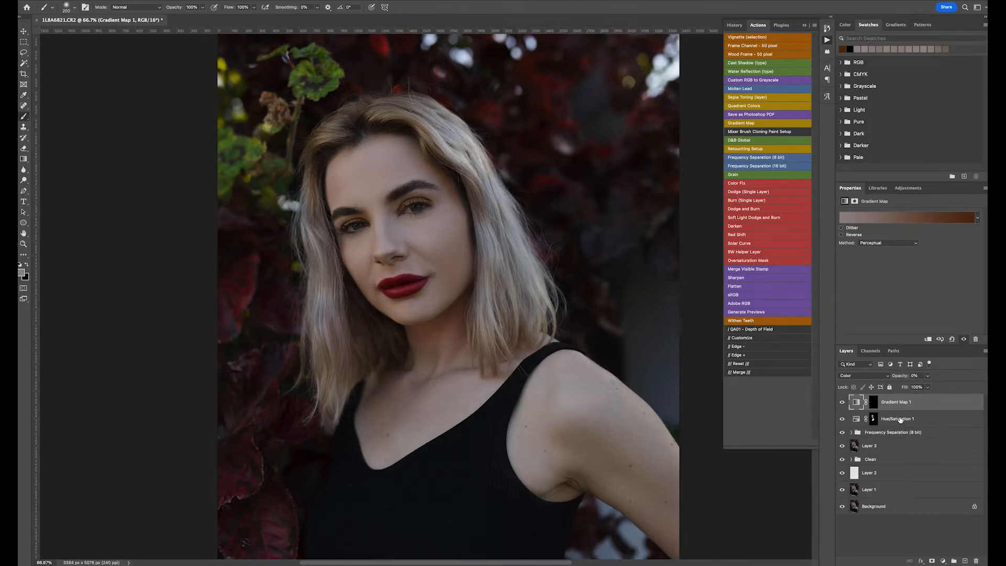
- Select the Gradient Map mask and set the layer's opacity to 33%
left_click(873, 403)
left_click_drag(902, 372, 913, 383)
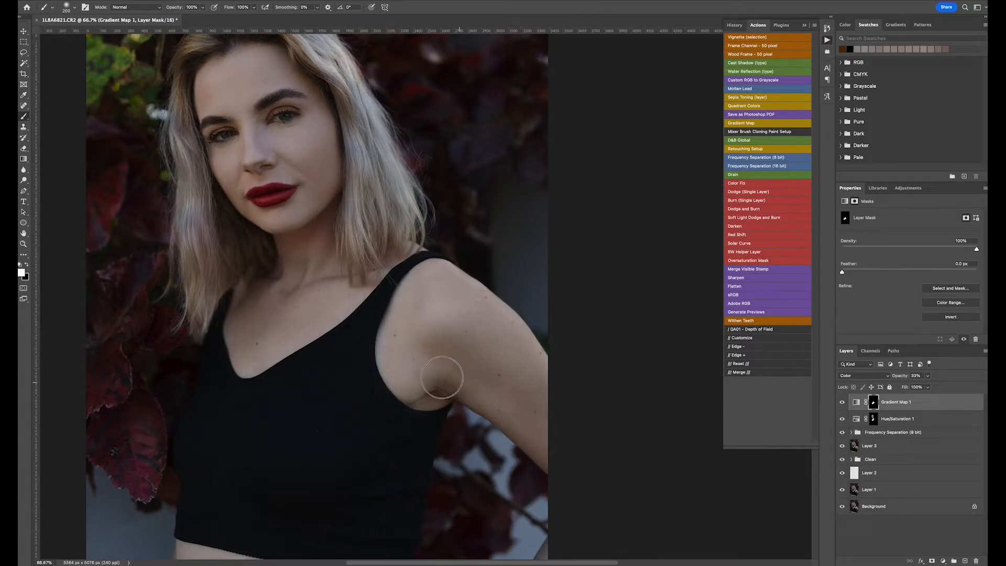
scroll(446, 378, "down", 5)
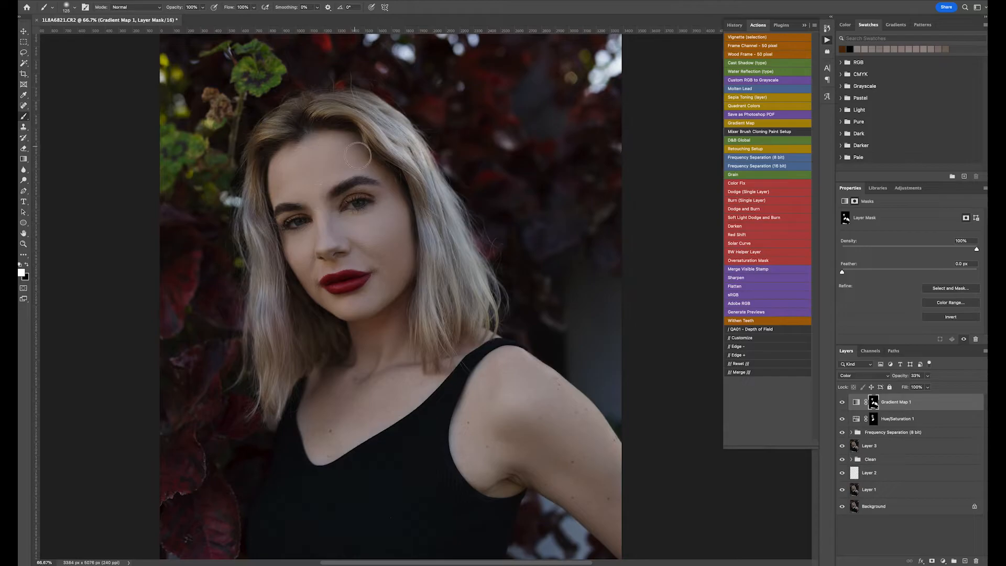
key("bracketright")
key("bracketright")
key("bracketleft")
key("bracketleft")
key("bracketleft")
key("super+plus")
key("super+minus")
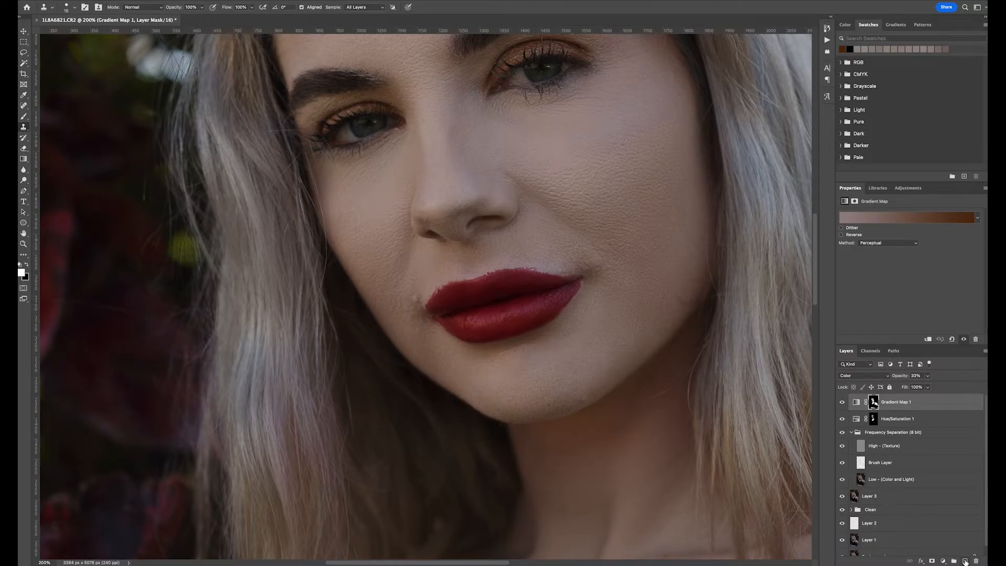
- Add a new empty layer at the top of the stack for clone stamping
left_click(964, 561)
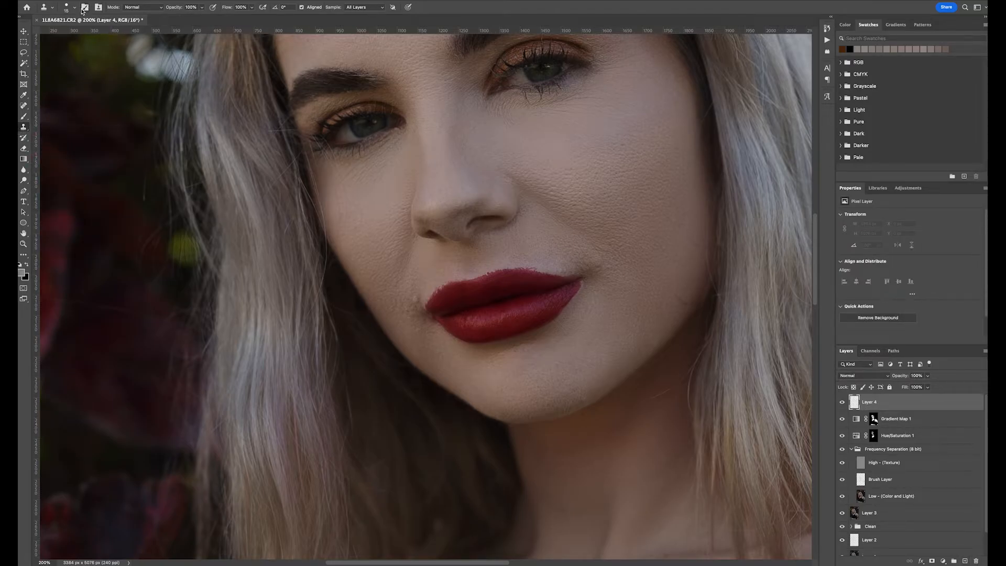
left_click(76, 8)
left_click(76, 8)
- Clone-stamp blemishes around the left corner of the mouth on the new layer
left_click(404, 328)
left_click(410, 330, "alt")
left_click(408, 318)
left_click(416, 292)
left_click(411, 292)
left_click(416, 302, "alt")
left_click(414, 301)
left_click(399, 294, "alt")
left_click(402, 299)
left_click(403, 299, "alt")
left_click(392, 310)
- Try clone-stamping around the right corner of the mouth, undoing each attempt
left_click(591, 282)
left_click(594, 271)
key("ctrl+z")
left_click(594, 281)
key("ctrl+z")
left_click_drag(597, 272, 617, 285)
key("ctrl+z")
left_click_drag(561, 271, 577, 271)
key("ctrl+z")
key("ctrl+z")
- Clone-stamp spots below the lower lip, at the left mouth corner and on the left cheek
left_click(446, 363)
left_click(394, 317)
left_click(350, 217)
left_click(341, 209)
- Scroll up and down over the face to review the cloned areas
scroll(462, 194, "up", 5)
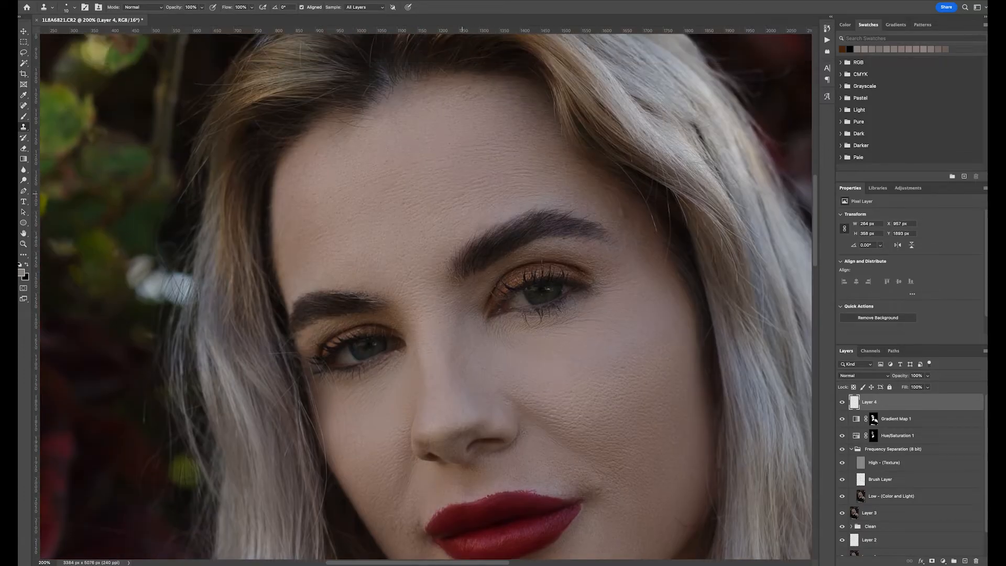
scroll(638, 227, "down", 5)
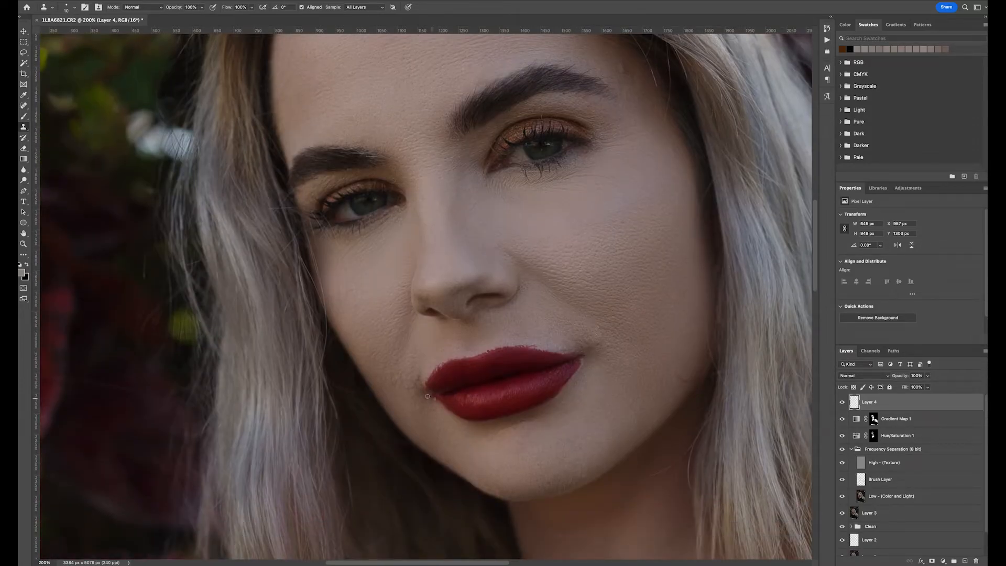
scroll(604, 221, "up", 2)
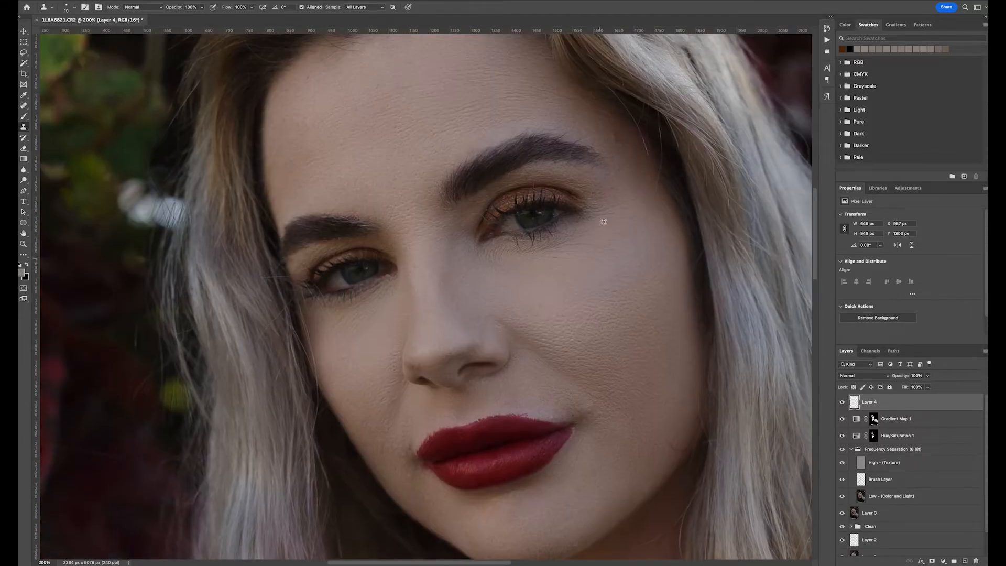
scroll(636, 251, "down", 5)
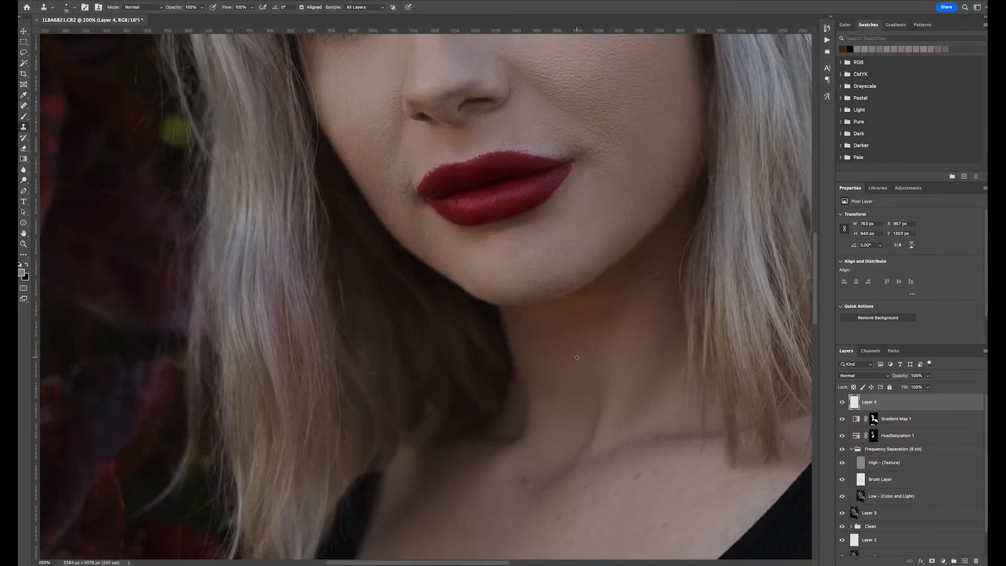
- Clone-stamp the remaining spots around the lips and chin on the current layer
left_click(503, 249, "alt")
left_click_drag(494, 240, 483, 235)
left_click(583, 266, "alt")
scroll(674, 159, "up", 1)
key("super+minus")
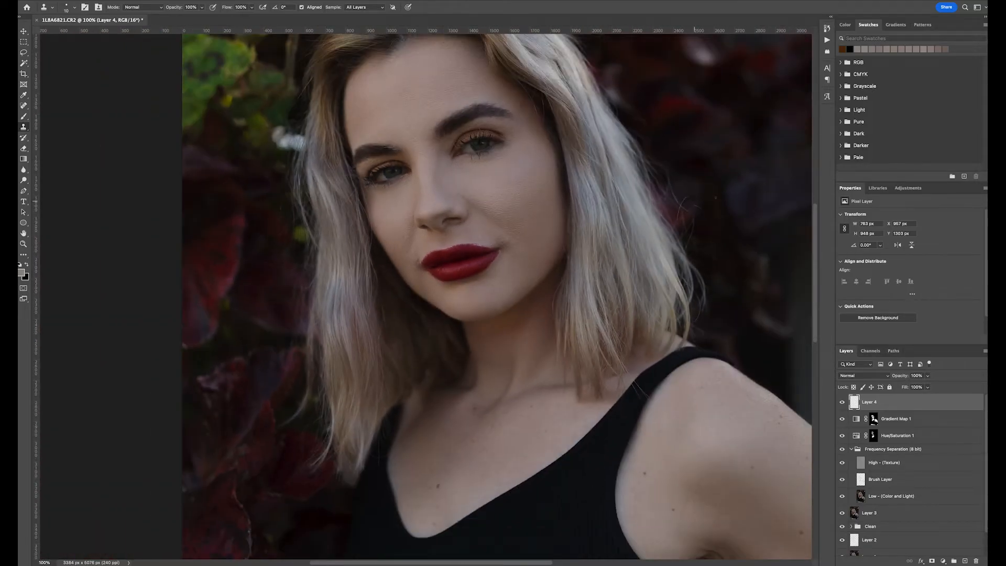
- Run the Dodge and Burn action and select the Dodge layer's mask
left_click(826, 41)
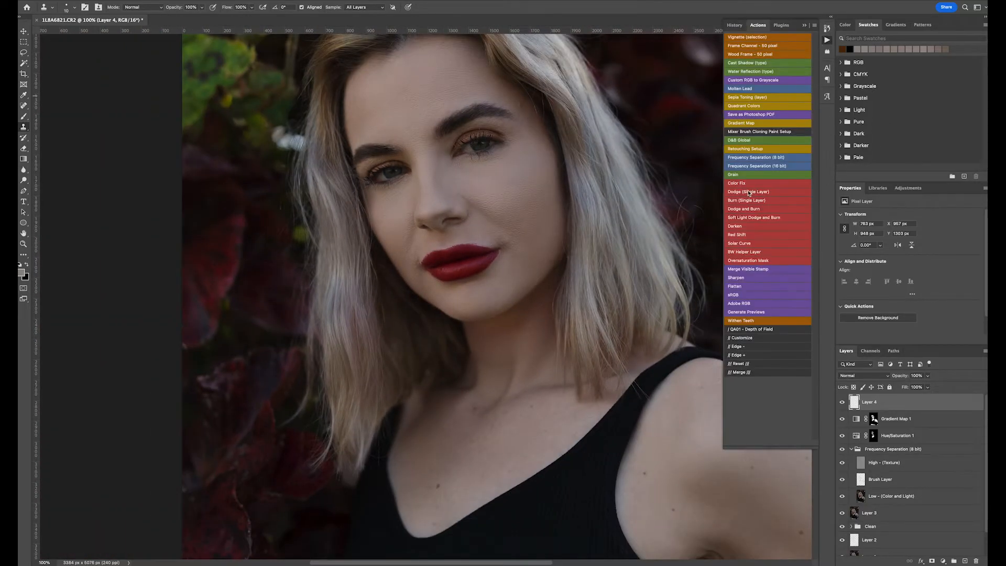
left_click(743, 208)
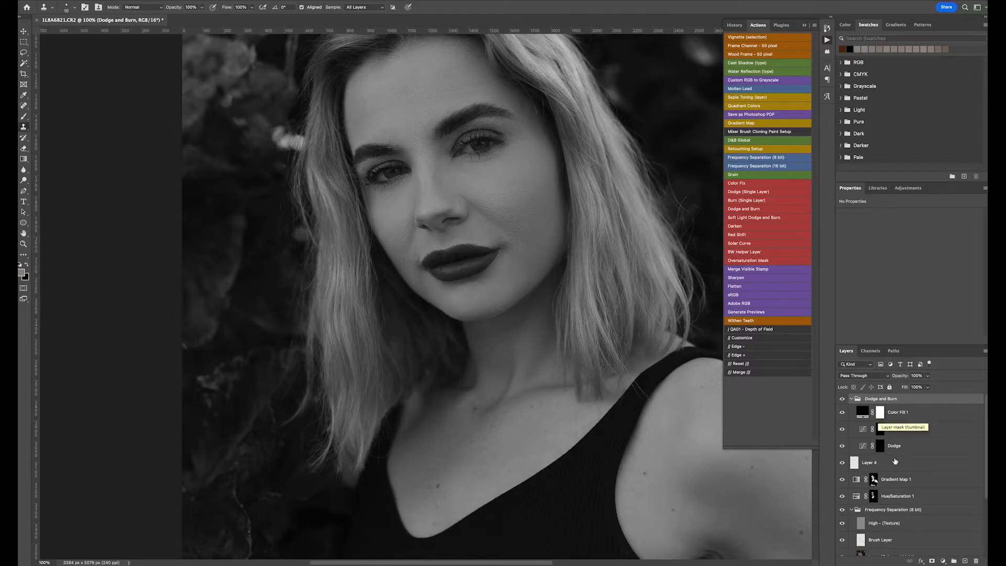
left_click(880, 446)
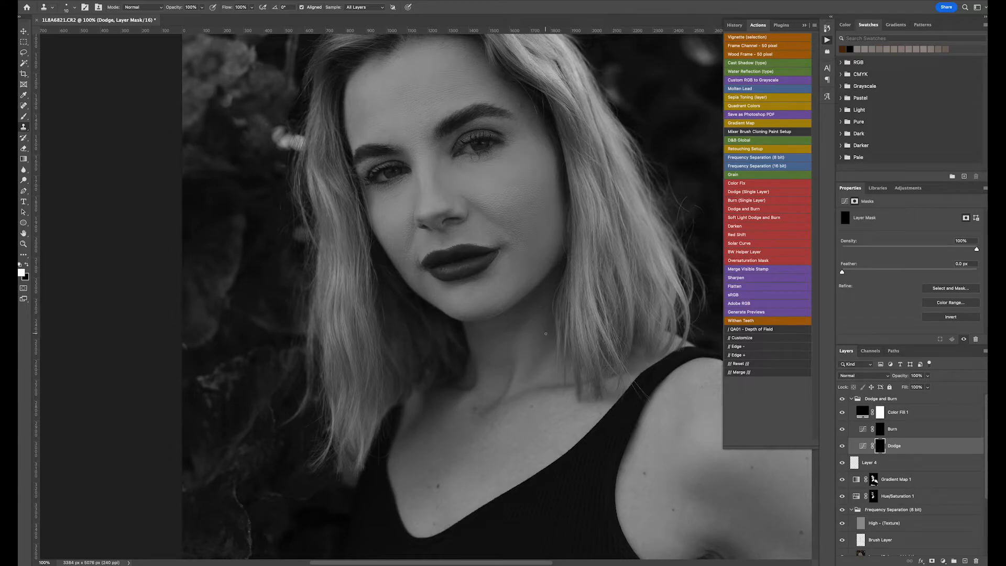
left_click(804, 25)
- Dodge the face on the Dodge layer mask with a soft white brush at 3% flow, resizing the brush as needed
key("b")
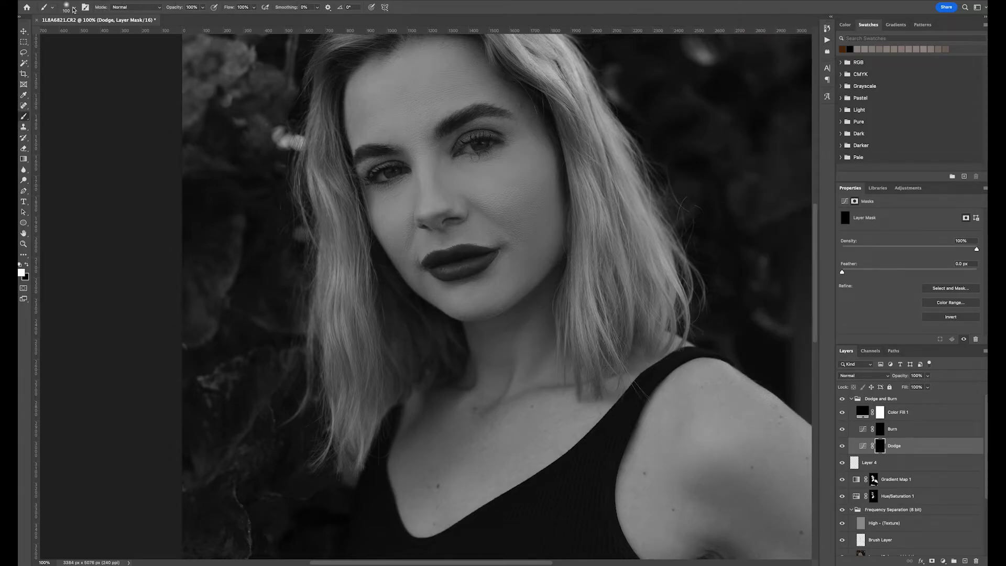
left_click(73, 9)
left_click(242, 8)
type("1")
key("Return")
type("3")
key("Return")
key("ctrl+minus")
key("ctrl+minus")
key("ctrl+minus")
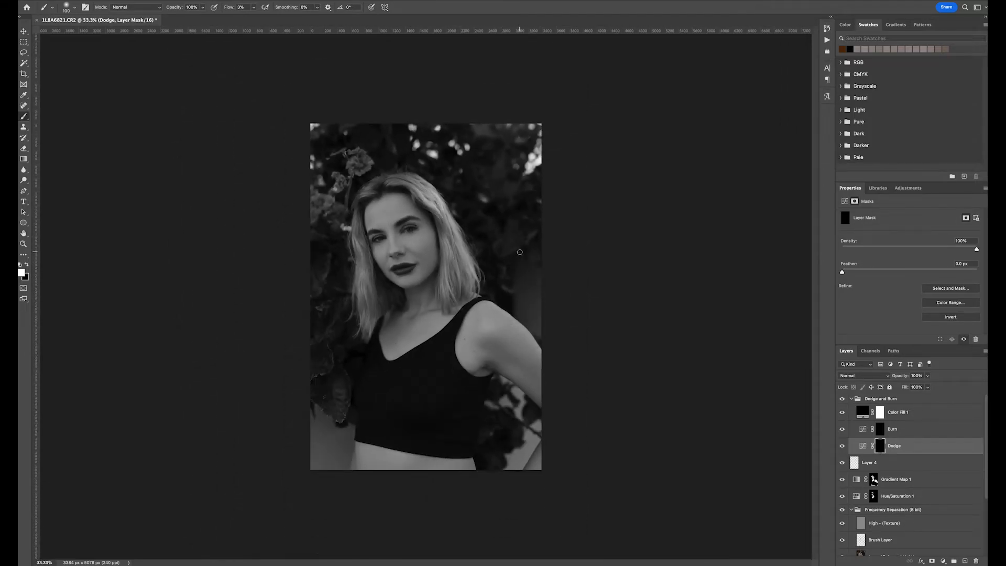
key("ctrl+plus")
key("ctrl+plus")
key("ctrl+plus")
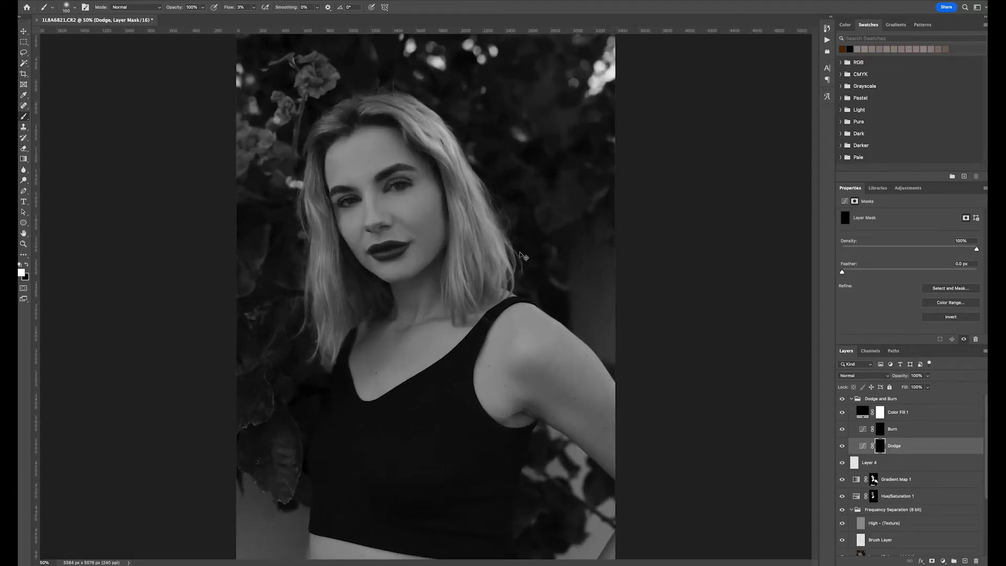
scroll(520, 255, "up", 3)
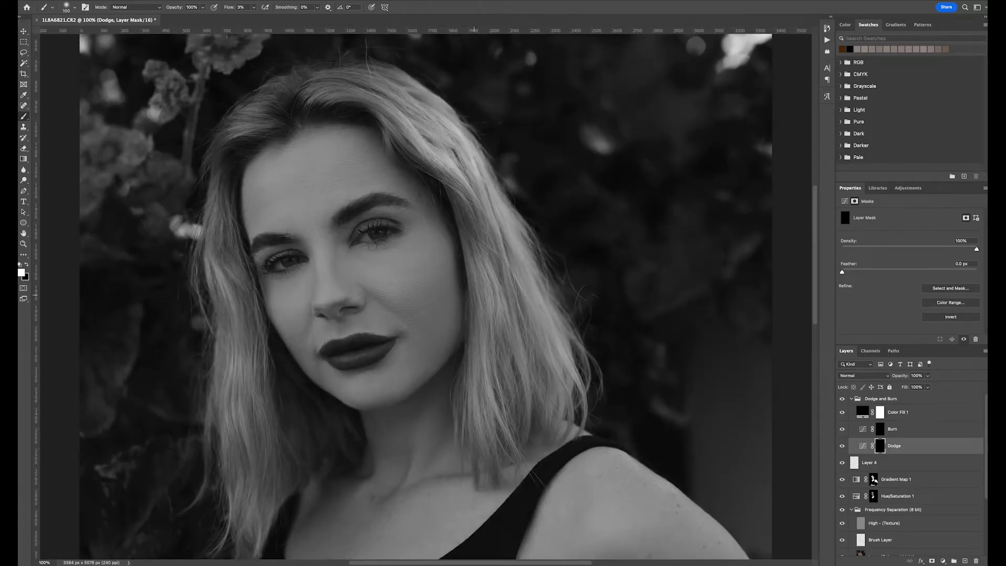
scroll(473, 296, "left", 2)
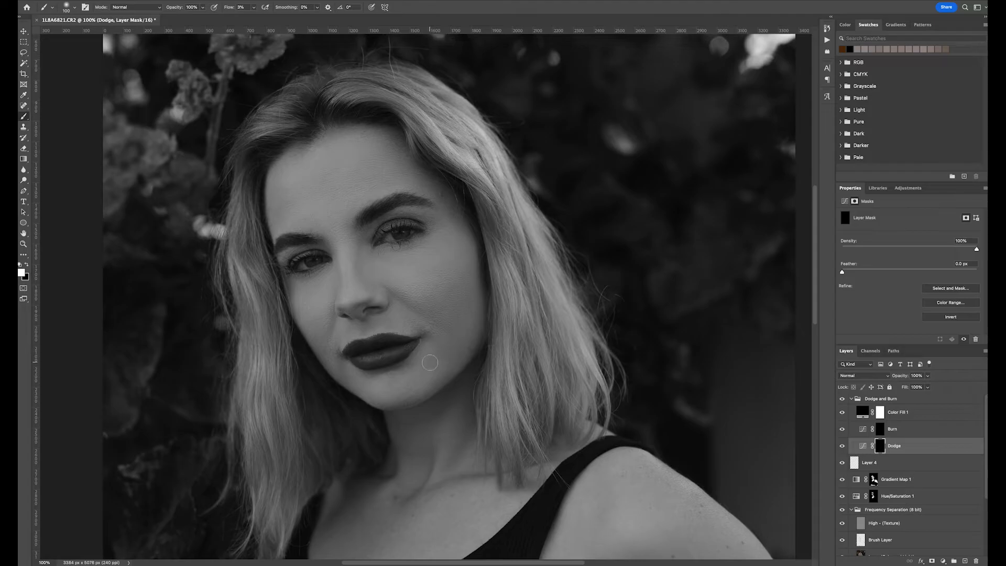
key("bracketright")
key("bracketright")
left_click(26, 276)
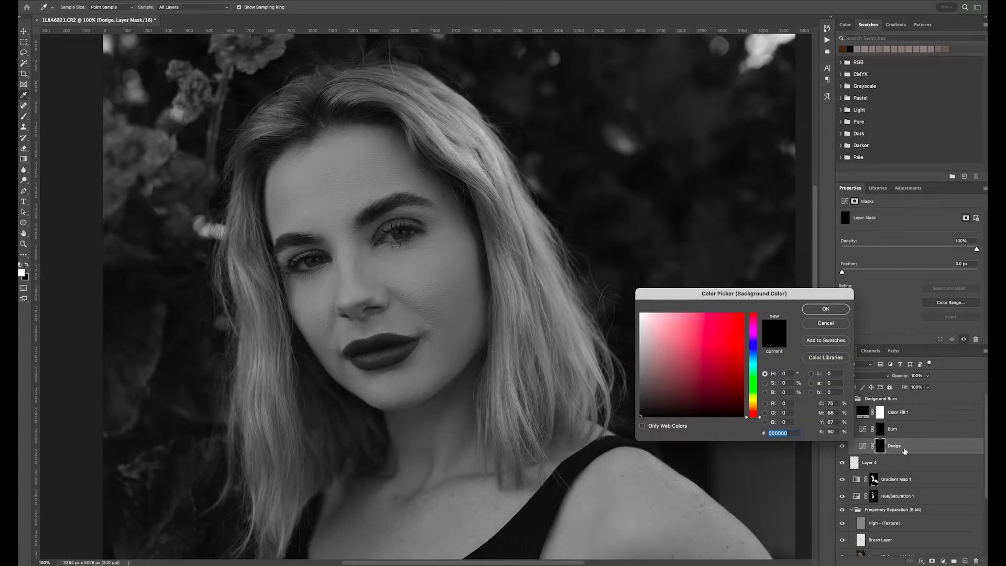
left_click(824, 324)
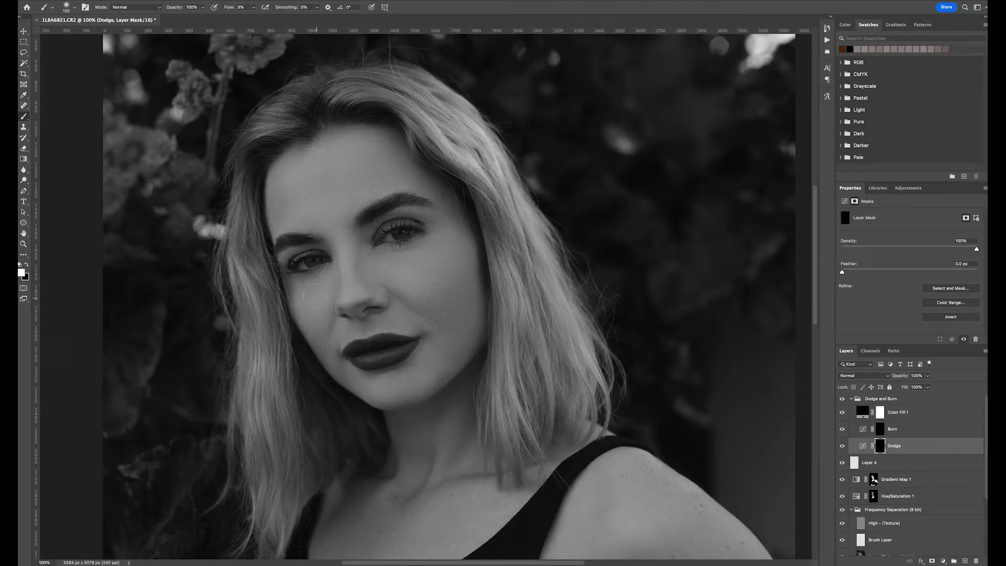
key("bracketleft")
key("bracketleft")
key("bracketleft")
key("bracketright")
key("bracketright")
key("ctrl+minus")
key("ctrl+plus")
key("ctrl+plus")
key("ctrl+minus")
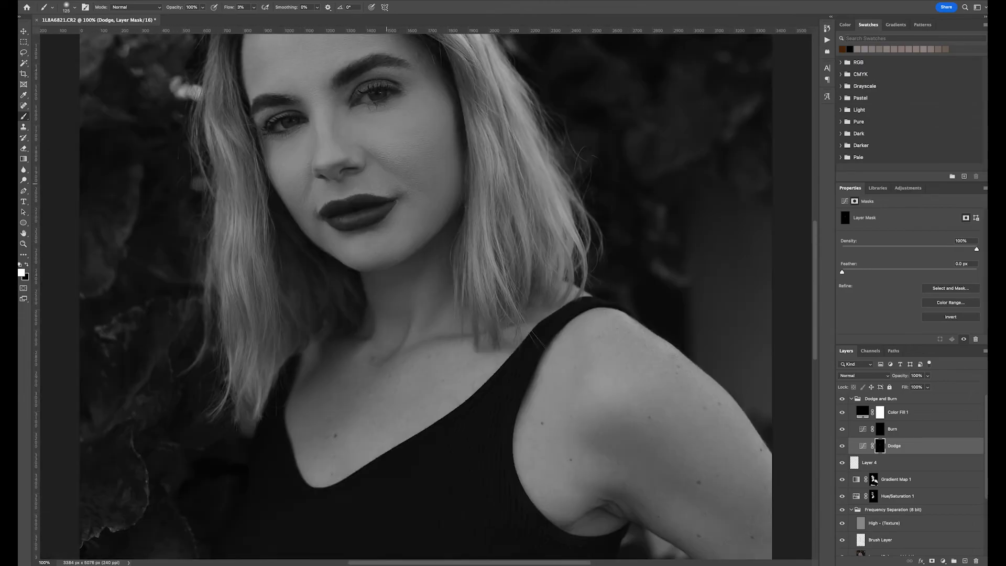
key("bracketleft")
key("bracketleft")
key("bracketleft")
key("bracketleft")
key("bracketleft")
key("bracketright")
key("bracketright")
key("bracketright")
key("bracketright")
key("ctrl+minus")
key("ctrl+plus")
key("bracketright")
key("bracketright")
key("ctrl+minus")
key("ctrl+plus")
key("bracketleft")
key("bracketleft")
key("bracketleft")
key("bracketleft")
key("bracketleft")
scroll(437, 184, "up", 3)
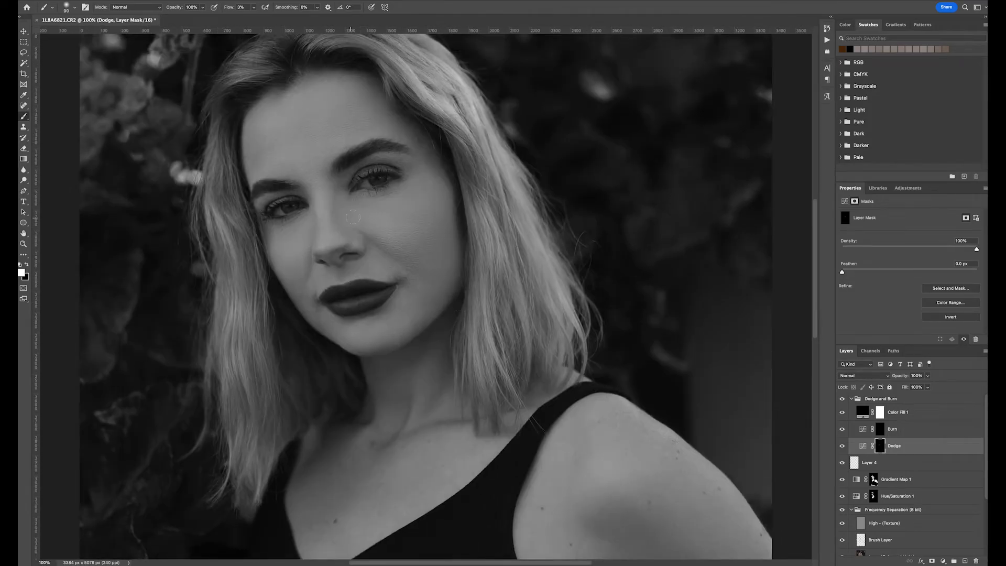
key("bracketright")
key("bracketright")
key("bracketright")
key("bracketright")
key("bracketright")
key("ctrl+minus")
key("ctrl+plus")
key("ctrl+minus")
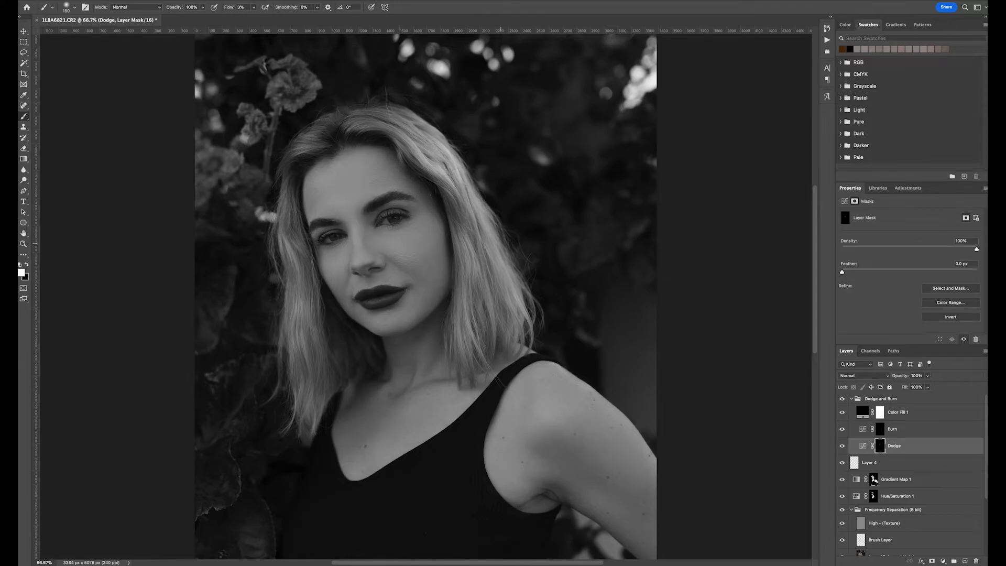
- Hide the black-and-white Color Fill layer and select the Gradient Map layer's mask with a smaller brush at full flow
left_click(842, 412)
key("ctrl+minus")
key("ctrl+plus")
key("ctrl+plus")
key("ctrl+plus")
key("ctrl+minus")
left_click_drag(520, 354, 520, 406)
key("ctrl+plus")
left_click_drag(503, 243, 559, 437)
left_click(874, 480)
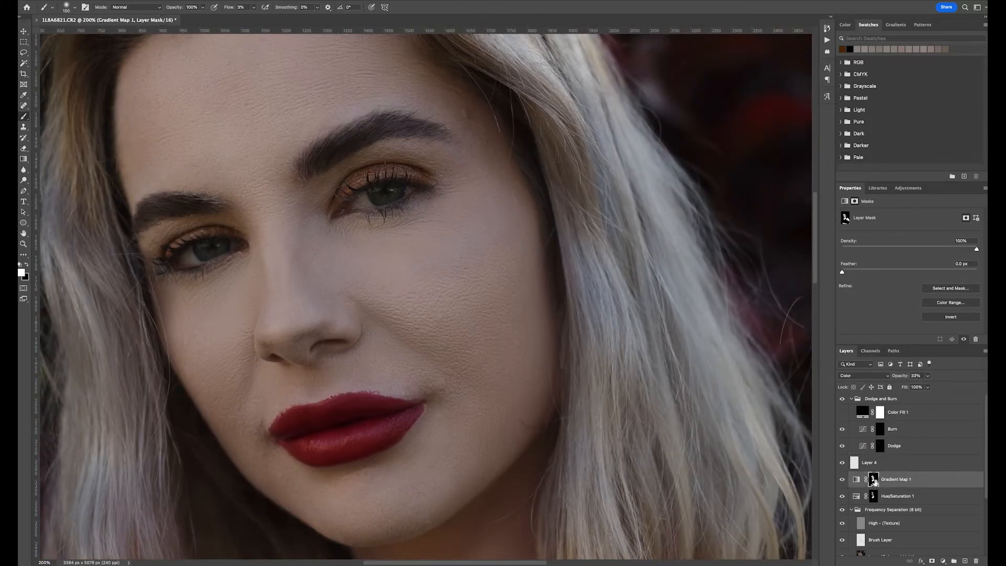
key("x")
key("shift+0")
key("x")
key("bracketleft")
key("bracketleft")
key("bracketleft")
key("bracketleft")
key("bracketleft")
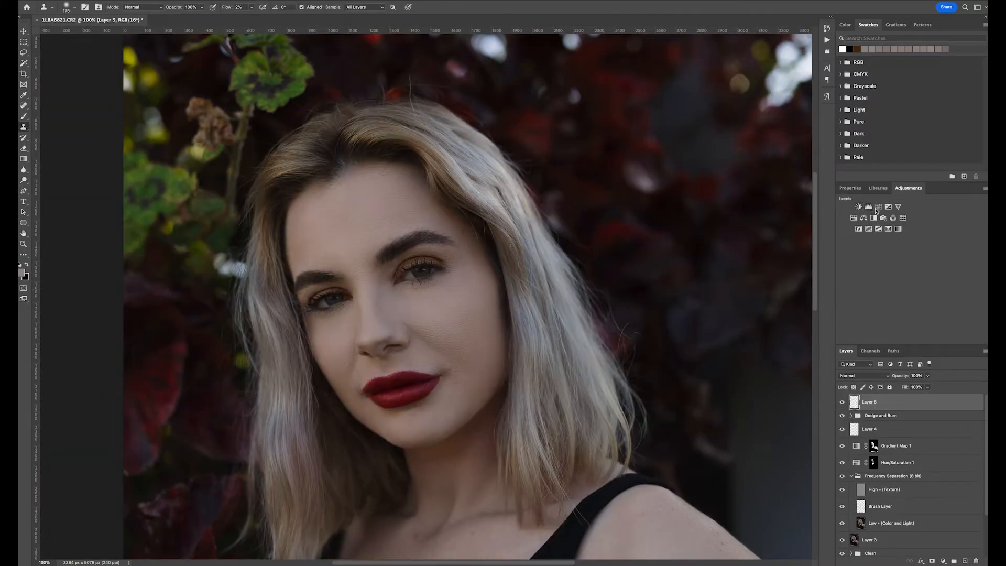
- Add a Curves adjustment layer, lift the curve slightly, and invert its mask
left_click(879, 207)
left_click_drag(917, 287, 912, 284)
key("ctrl+i")
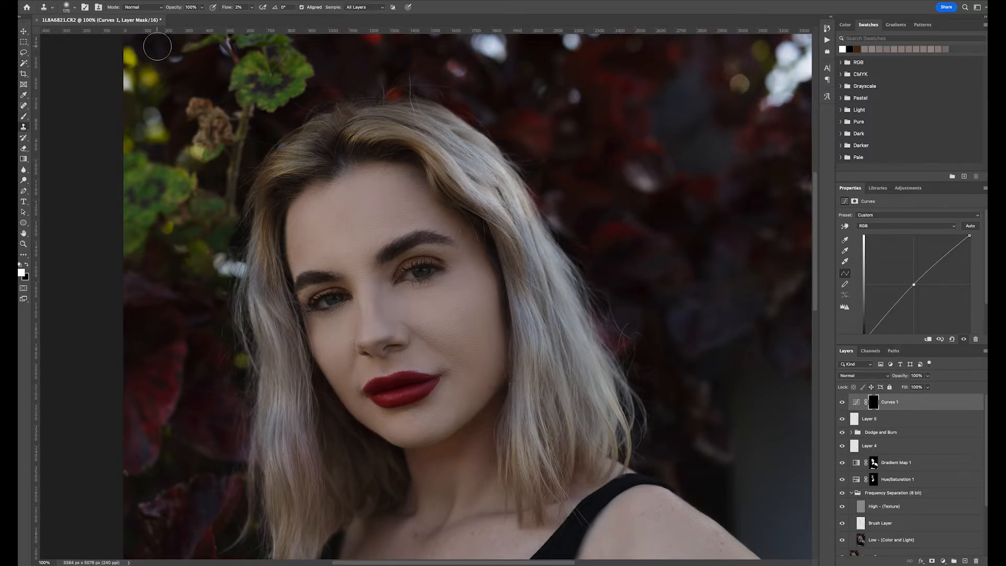
- Paint the Curves mask over both irises at 100% flow to brighten the eyes
left_click_drag(227, 7, 335, 23)
key("bracketleft")
key("bracketleft")
key("bracketleft")
key("bracketleft")
key("bracketleft")
key("bracketleft")
key("bracketleft")
key("bracketleft")
key("bracketleft")
key("bracketleft")
key("bracketleft")
mouse_move(417, 272)
left_mouse_down()
mouse_move(425, 272)
mouse_move(415, 274)
left_mouse_up()
left_click(415, 274, "alt")
left_click(24, 117)
key("bracketleft")
key("bracketleft")
key("bracketleft")
key("bracketleft")
key("bracketleft")
key("bracketleft")
key("bracketleft")
key("bracketleft")
left_click_drag(229, 8, 339, 23)
key("bracketleft")
mouse_move(419, 272)
left_mouse_down()
mouse_move(411, 274)
mouse_move(428, 270)
mouse_move(412, 274)
left_mouse_up()
left_click_drag(331, 302, 320, 304)
left_click_drag(429, 270, 412, 276)
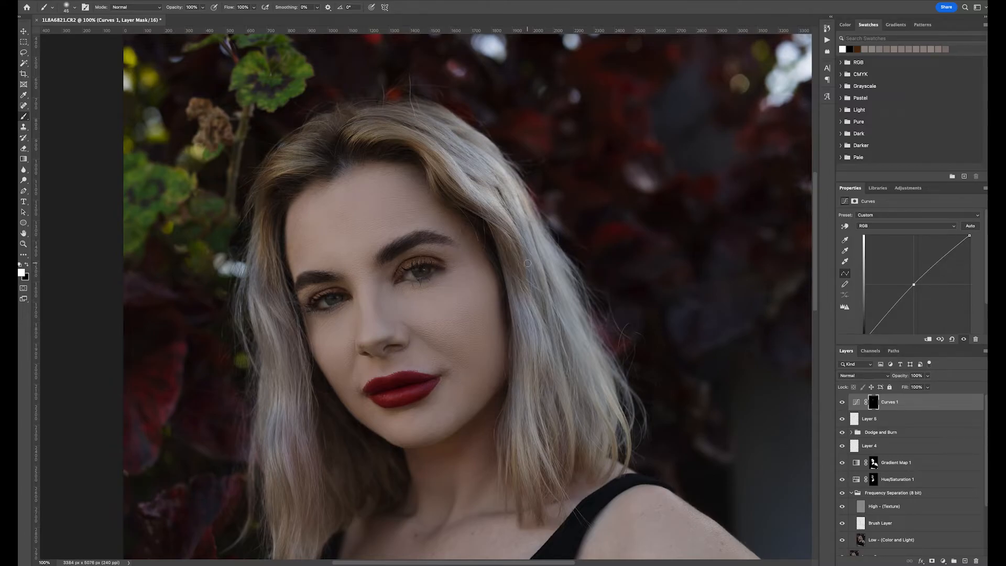
- Stamp all visible layers into a new merged layer
key("ctrl+plus")
key("ctrl+0")
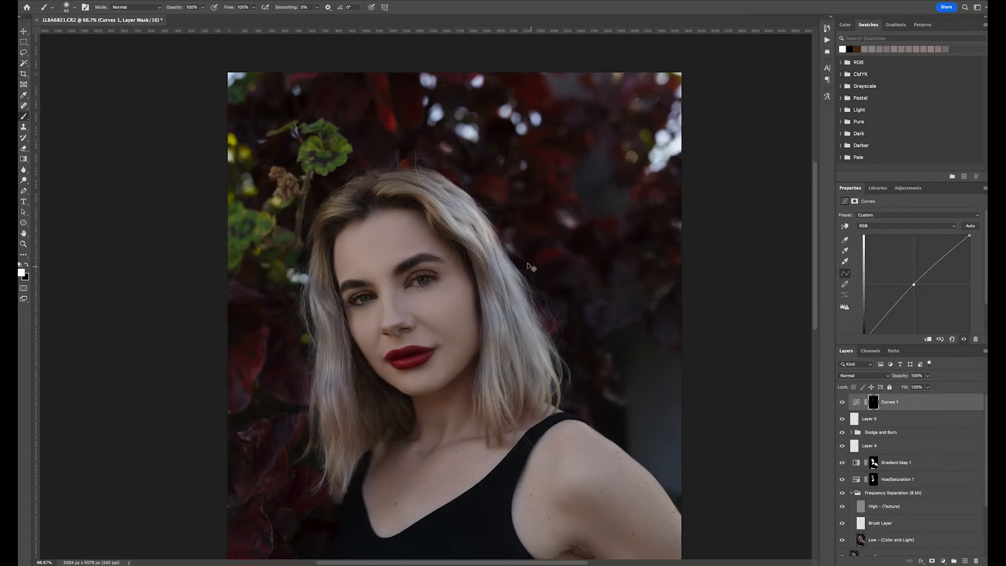
key("ctrl+plus")
key("ctrl+plus")
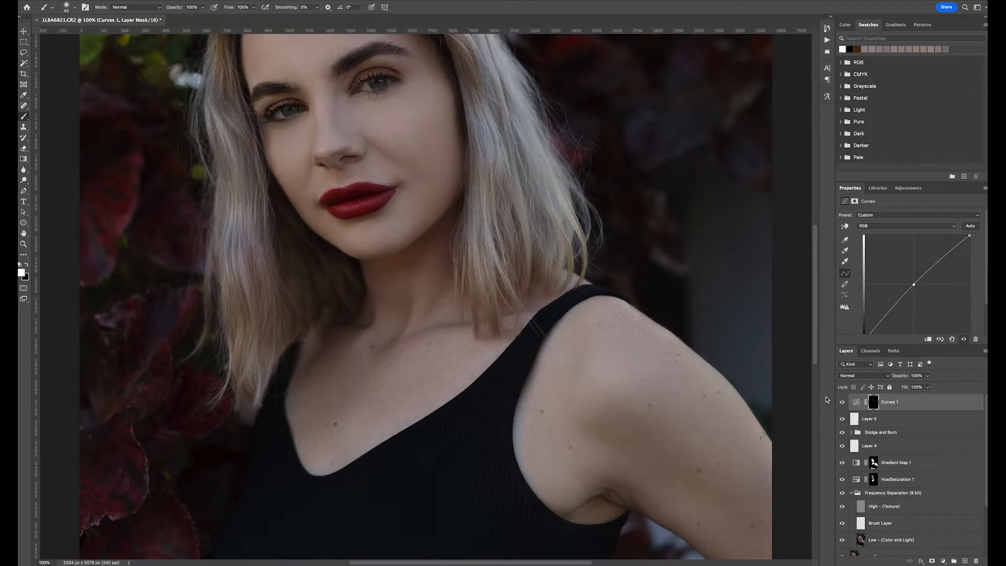
key("ctrl+alt+shift+e")
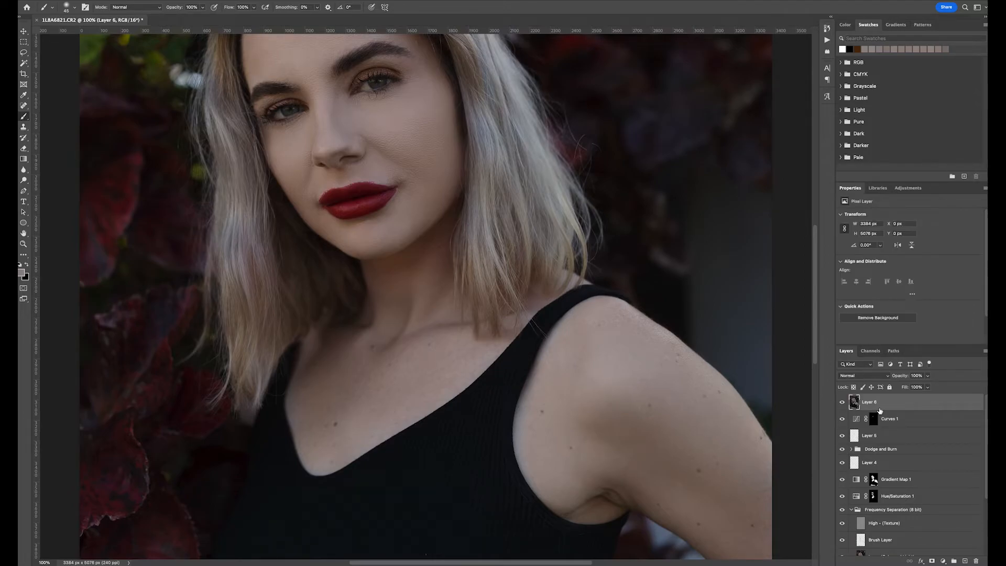
- Burn the shadows around both eyes on the merged layer with the Burn tool at 12% exposure
scroll(345, 281, "up", 3)
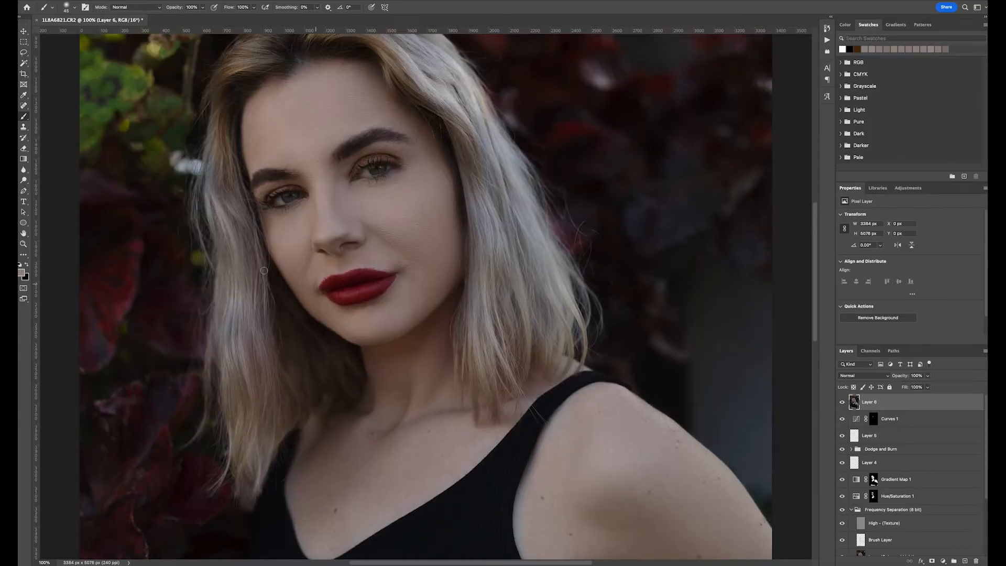
left_click(23, 179)
right_click(23, 180)
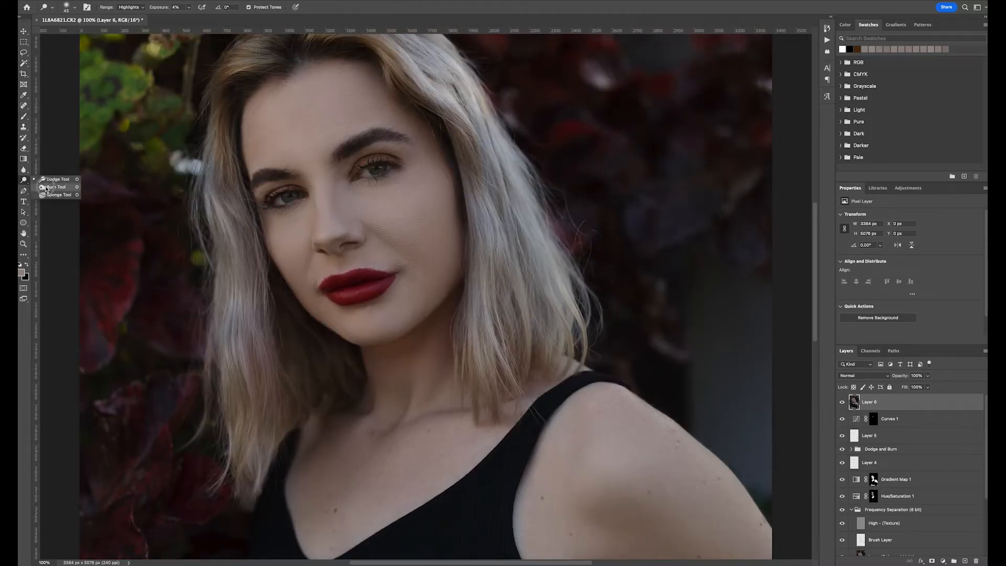
left_click(48, 186)
mouse_move(395, 166)
left_mouse_down()
mouse_move(372, 164)
mouse_move(406, 165)
left_mouse_up()
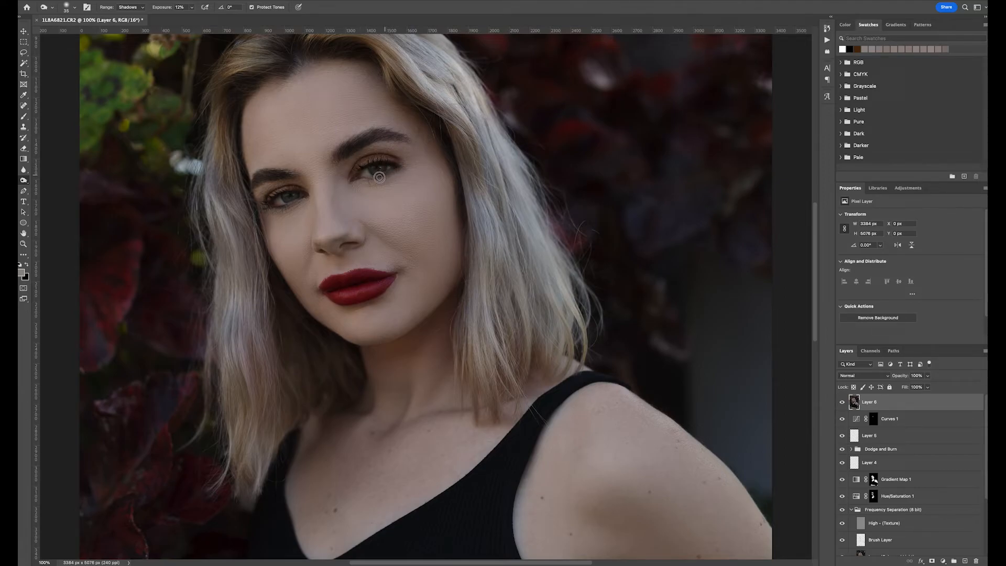
mouse_move(268, 200)
left_mouse_down()
mouse_move(299, 191)
mouse_move(298, 202)
left_mouse_up()
mouse_move(384, 176)
left_mouse_down()
mouse_move(387, 166)
mouse_move(379, 173)
left_mouse_up()
mouse_move(270, 205)
left_mouse_down()
mouse_move(281, 209)
mouse_move(277, 195)
mouse_move(297, 190)
left_mouse_up()
scroll(388, 256, "left", 1)
key("super+plus")
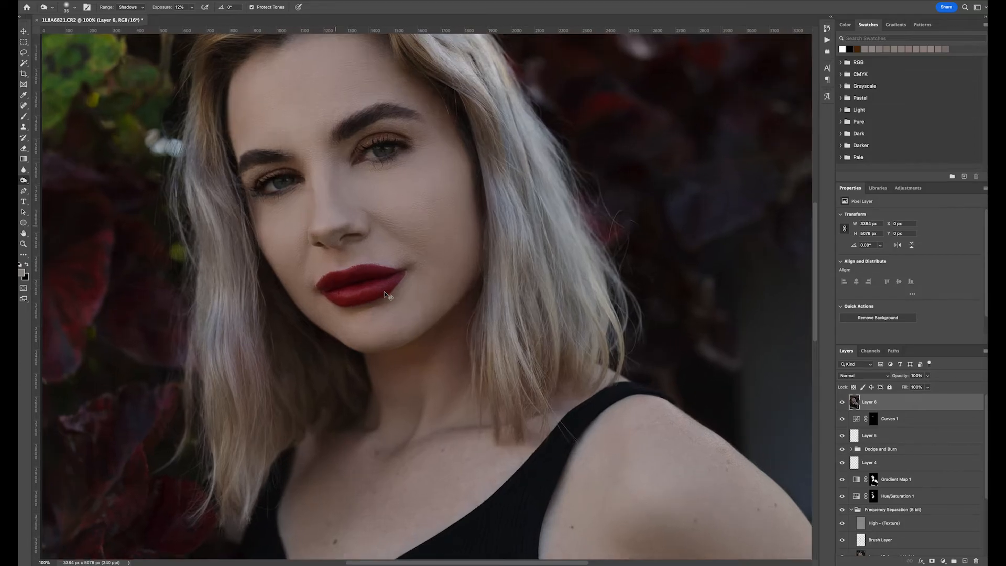
key("super+minus")
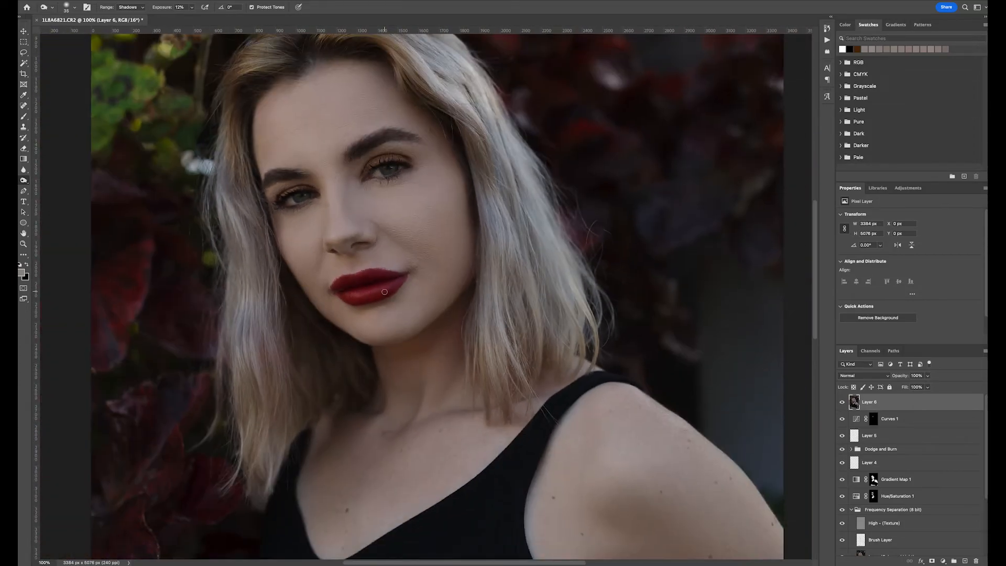
- Clone-stamp the left edge of the upper lip with a hard round brush, sampling the current layer only
left_click(23, 126)
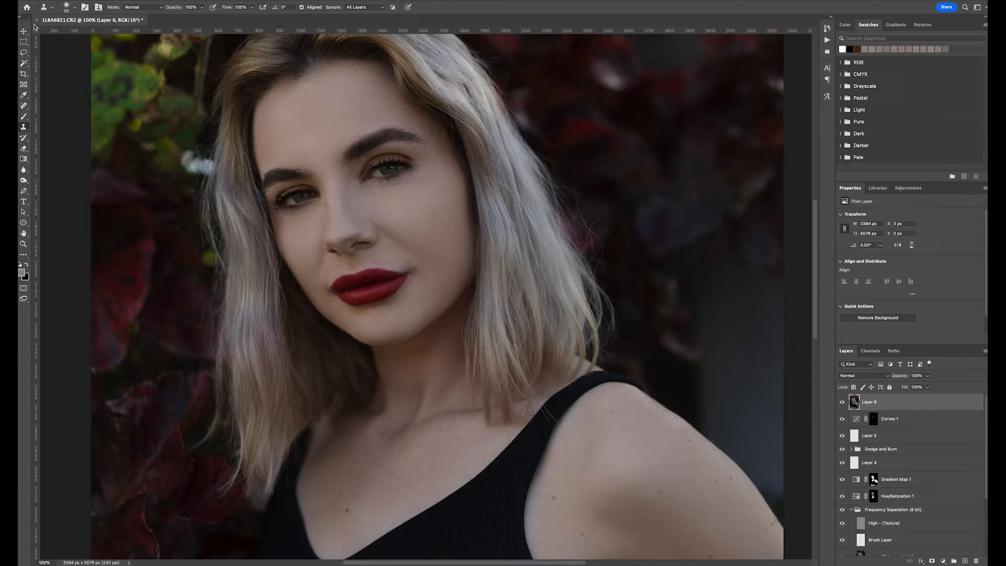
left_click(75, 7)
left_click(74, 130)
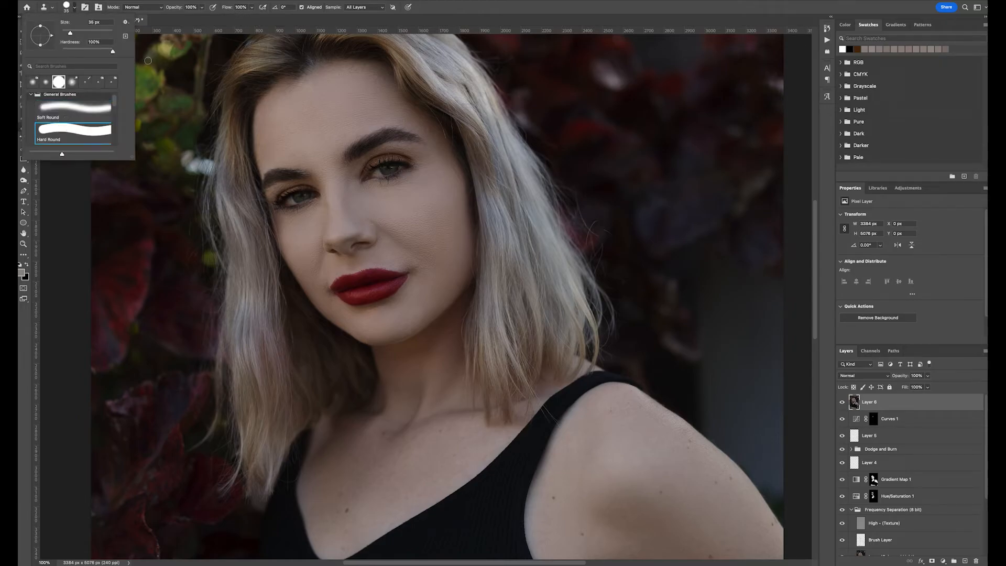
left_click(201, 2)
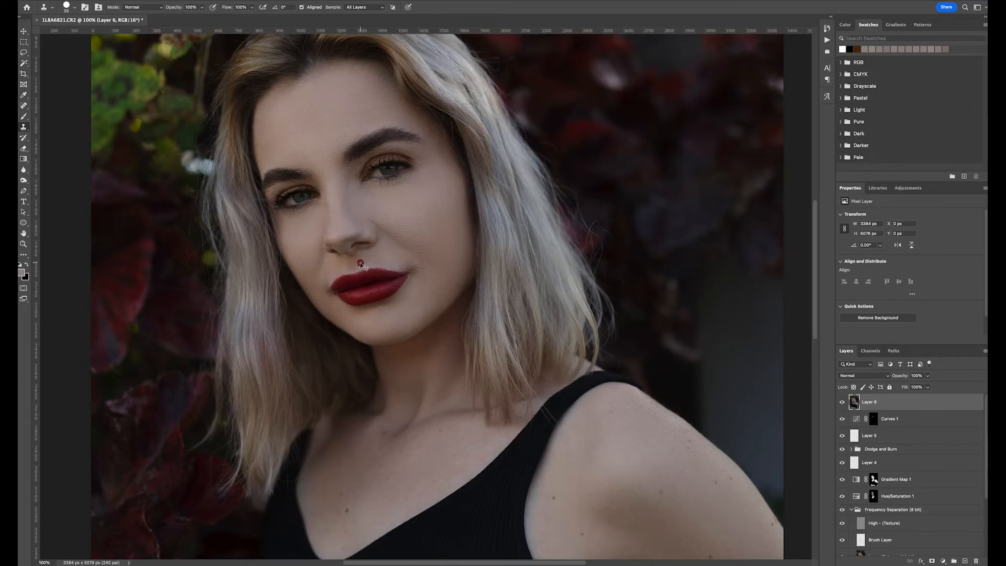
key("ctrl+plus")
key("bracketleft")
key("bracketleft")
key("bracketleft")
key("bracketleft")
key("bracketleft")
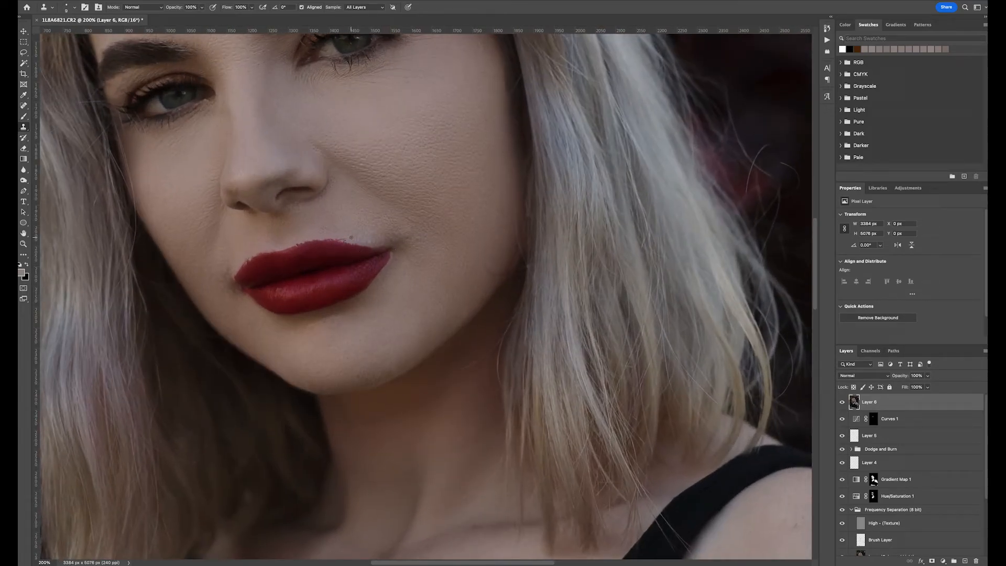
left_click(383, 7)
left_click(362, 1)
left_click_drag(296, 247, 250, 264)
left_click(242, 272, "alt")
left_click(246, 268)
left_click(241, 275, "alt")
left_click(238, 278)
left_click(240, 279, "alt")
left_click(239, 277)
key("super+minus")
key("super+equal")
key("super+minus")
key("super+equal")
key("super+equal")
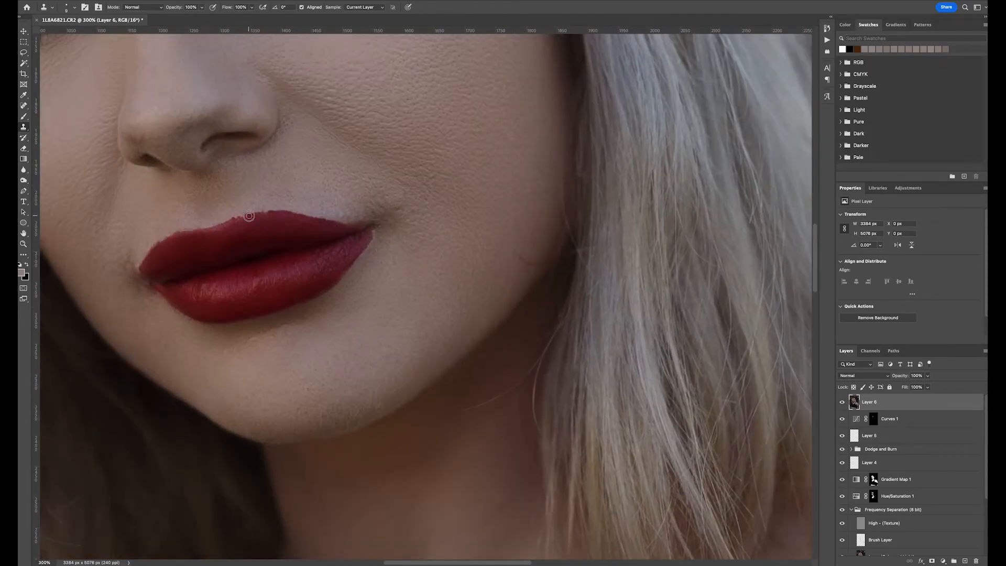
- Stamp all visible layers into another new merged layer on top of the stack
left_click_drag(226, 7, 217, 7)
key("ctrl+1")
key("ctrl+plus")
key("ctrl+plus")
key("ctrl+1")
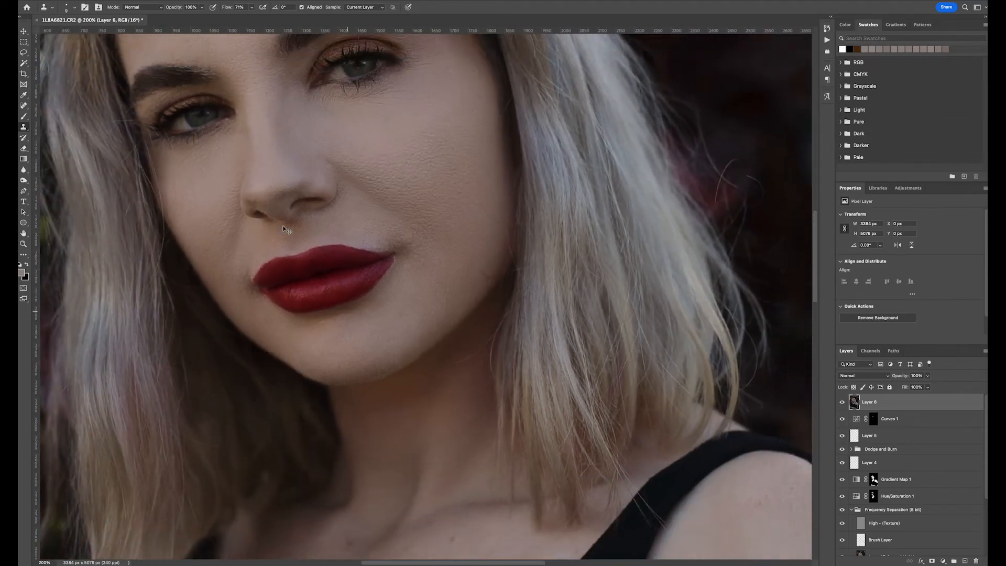
key("ctrl+plus")
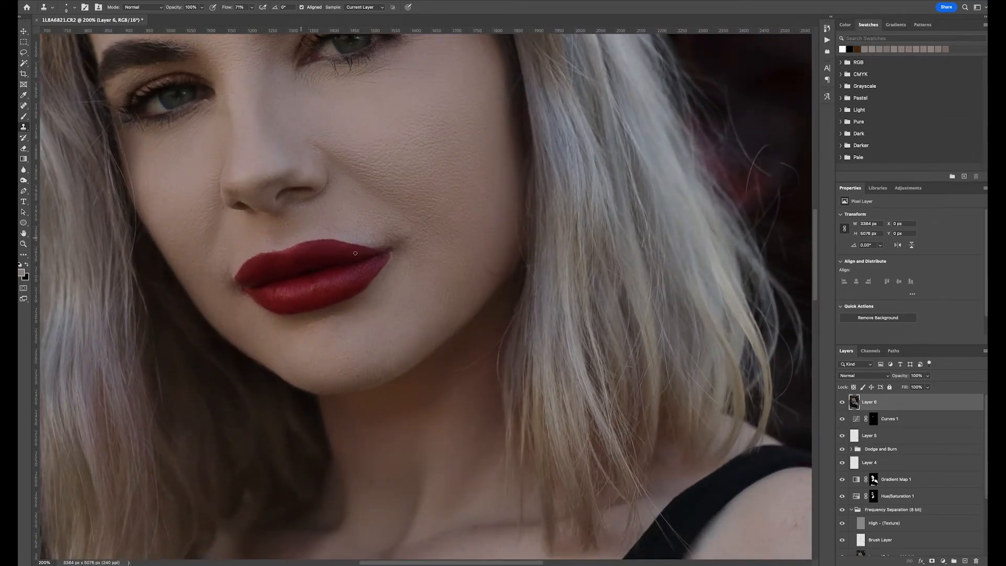
key("ctrl+minus")
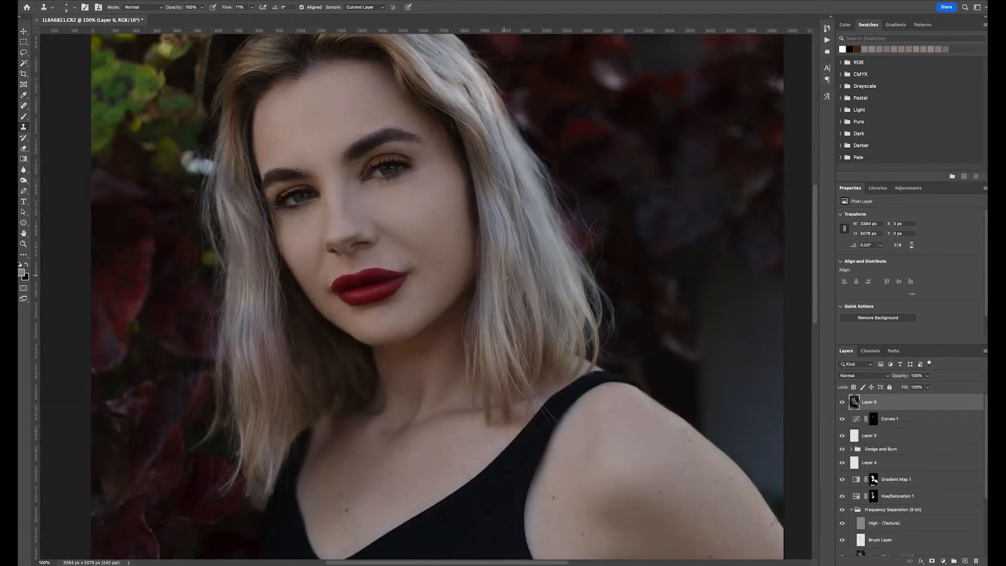
key("ctrl+plus")
scroll(368, 248, "right", 1)
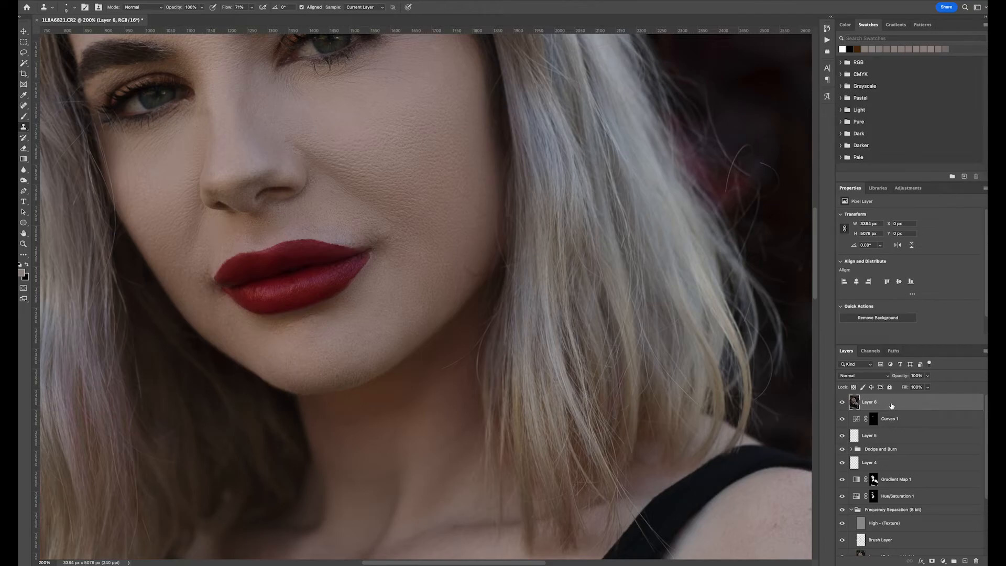
key("ctrl+alt+shift+e")
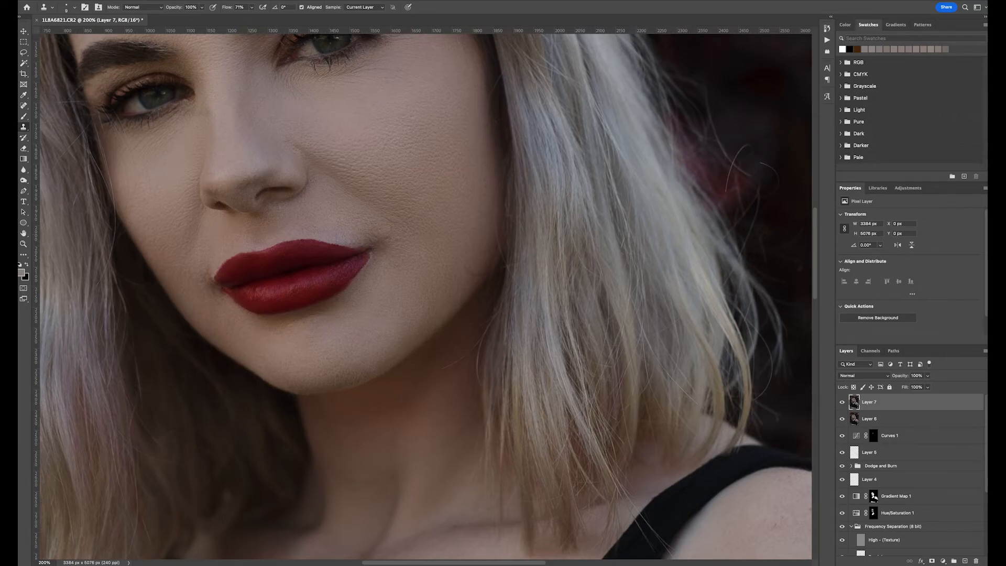
- Open Liquify on the merged layer and push the left corner of the lips slightly upward with a brush about 20 in size
left_click(177, 0)
left_click(189, 60)
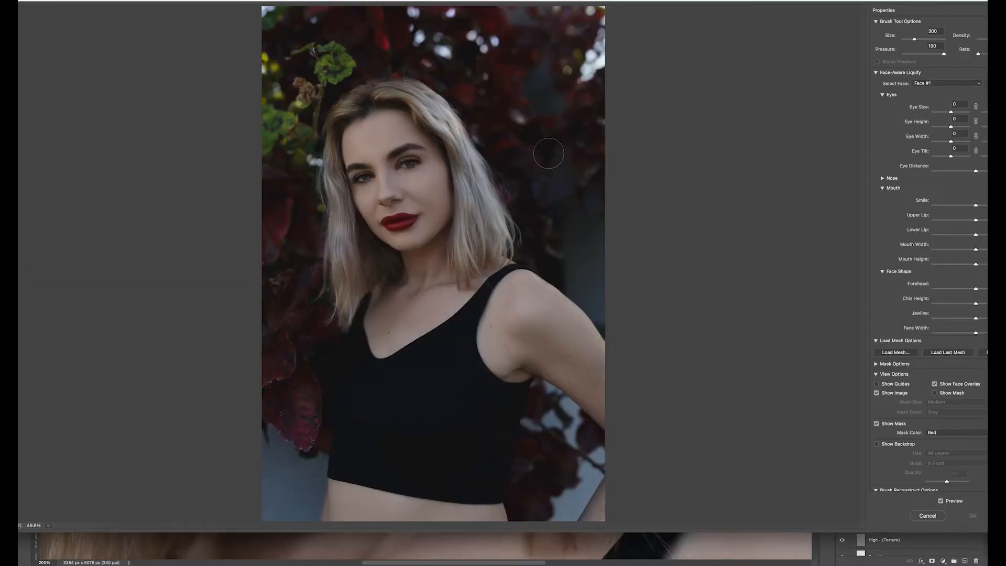
key("ctrl+1")
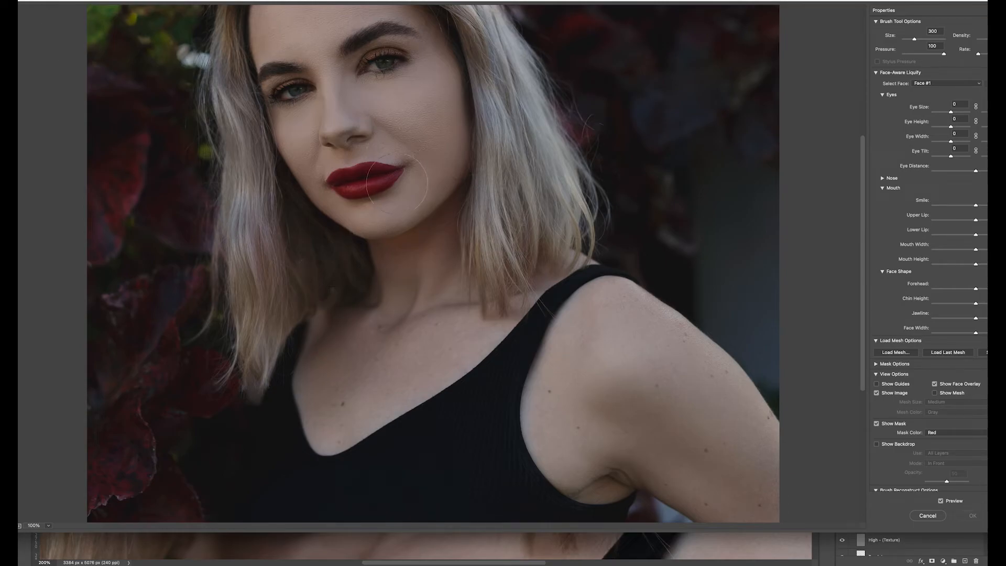
key("bracketleft")
key("bracketleft")
key("bracketleft")
key("bracketright")
key("bracketleft")
key("bracketleft")
key("bracketleft")
key("bracketleft")
key("bracketleft")
left_click_drag(403, 171, 402, 174)
key("bracketleft")
key("bracketleft")
key("super+z")
key("bracketleft")
key("bracketleft")
key("super+plus")
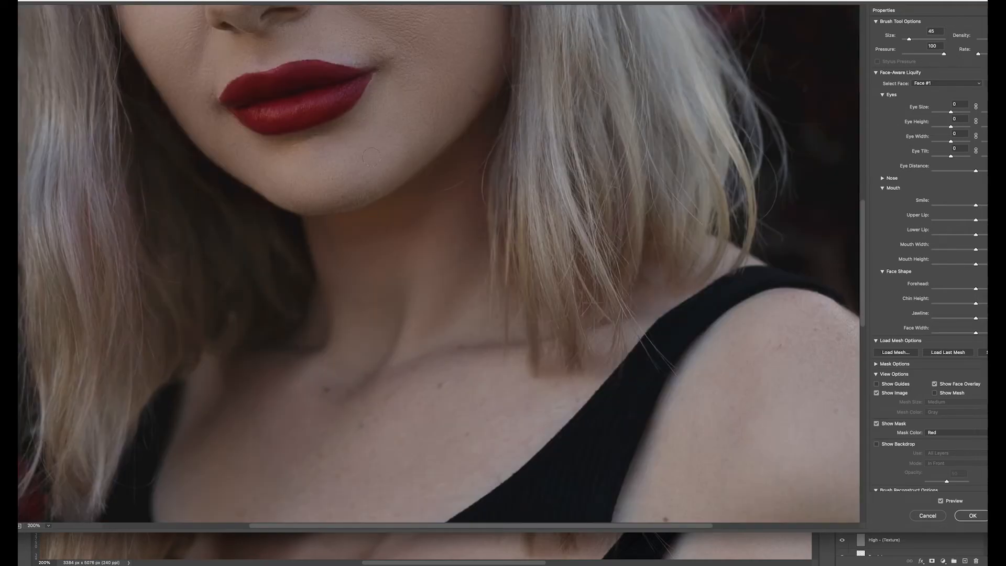
scroll(352, 152, "up", 5)
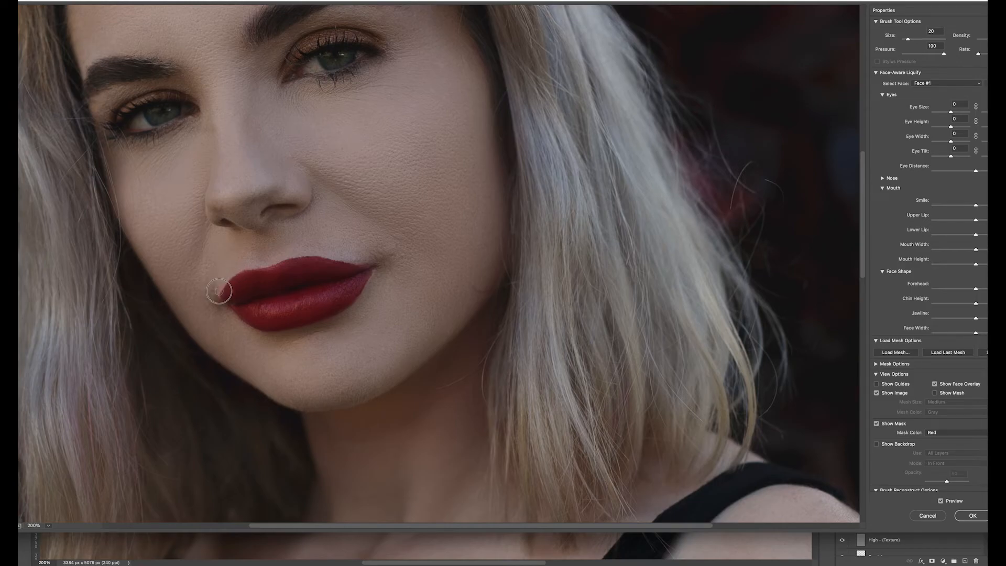
left_click_drag(222, 293, 234, 283)
left_click(967, 515)
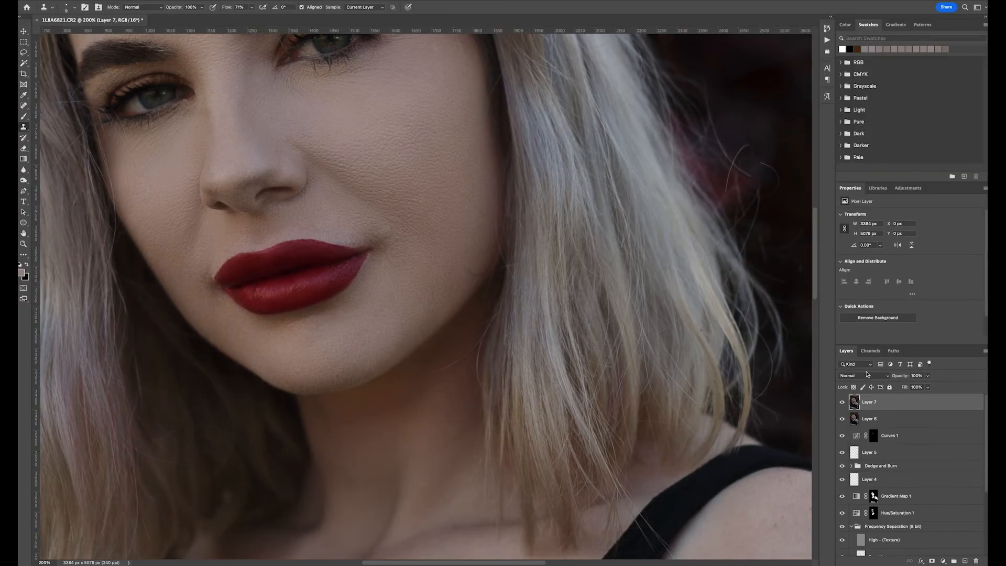
- Toggle the new merged layer's visibility to compare the image before and after the Liquify change
key("super+minus")
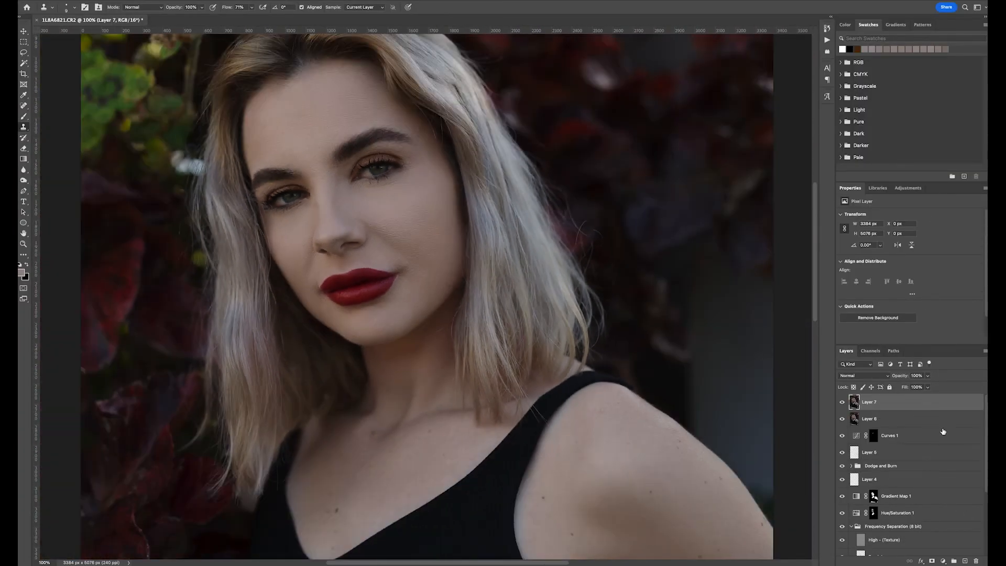
left_click(841, 403)
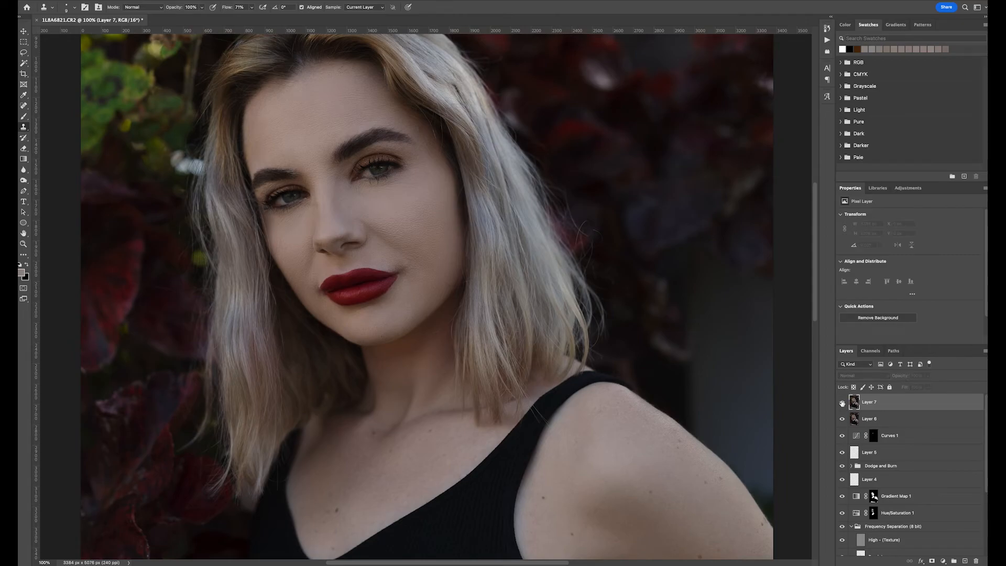
left_click(842, 402)
key("ctrl+minus")
key("ctrl+minus")
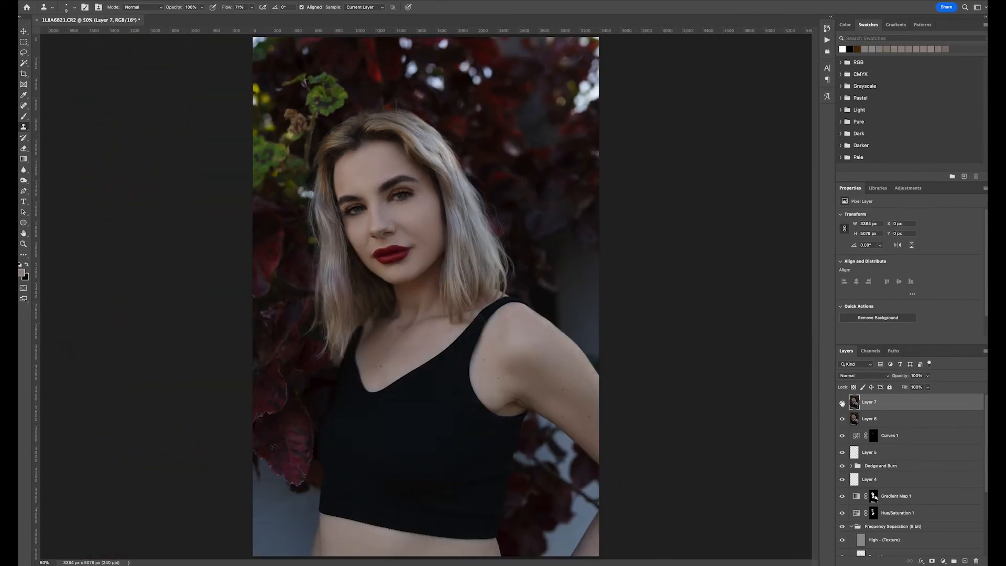
key("ctrl+plus")
key("ctrl+plus")
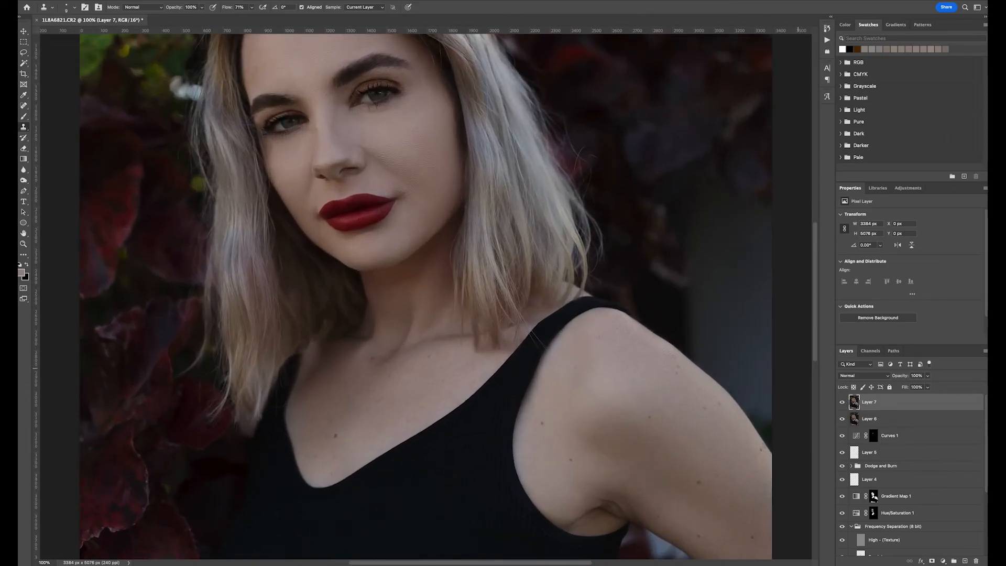
scroll(345, 357, "up", 5)
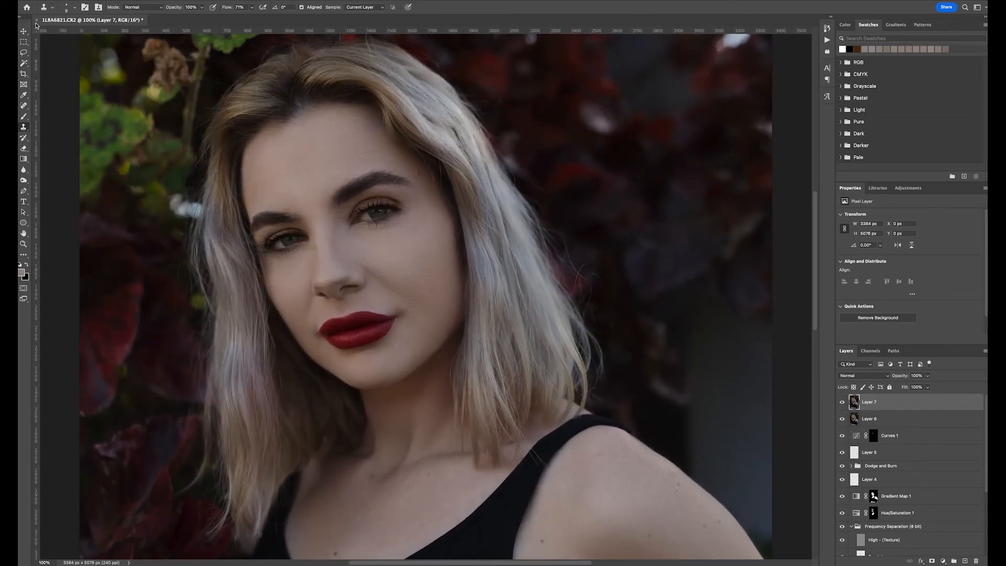
- Switch to Lightroom Classic and compare the edited TIF against the original raw photo at 100% zoom
left_click(51, 1)
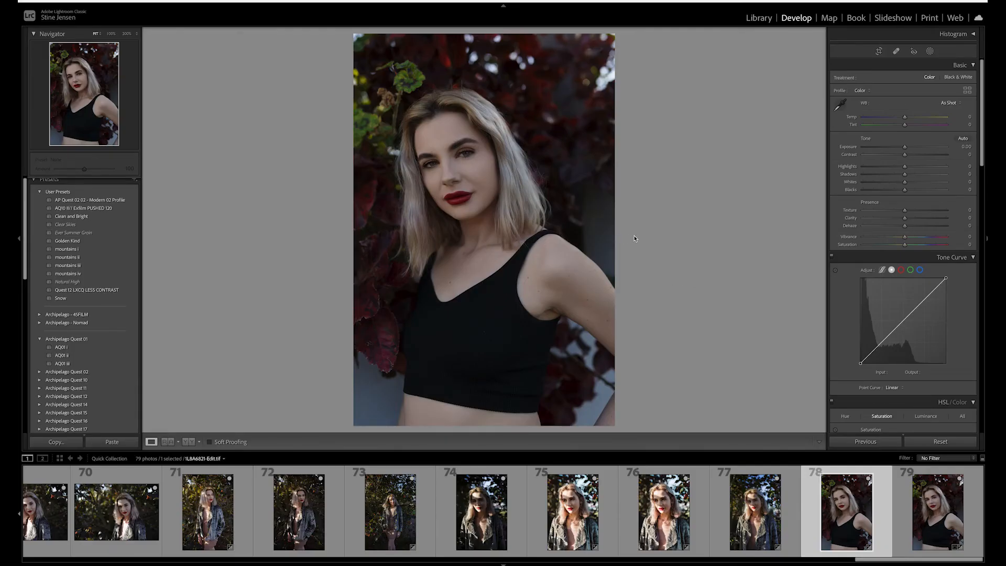
key("super+=")
key("super+=")
key("super+=")
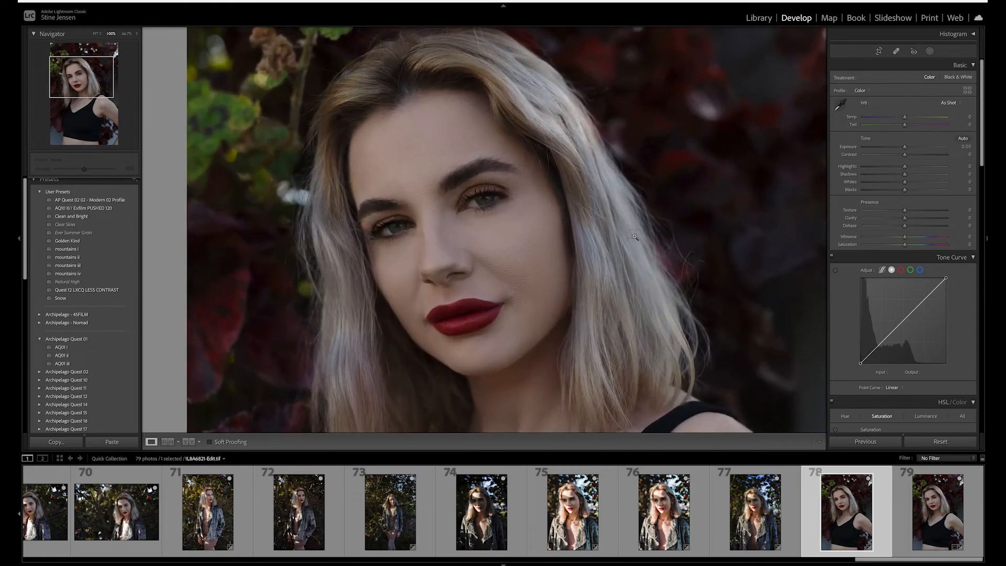
key("Right")
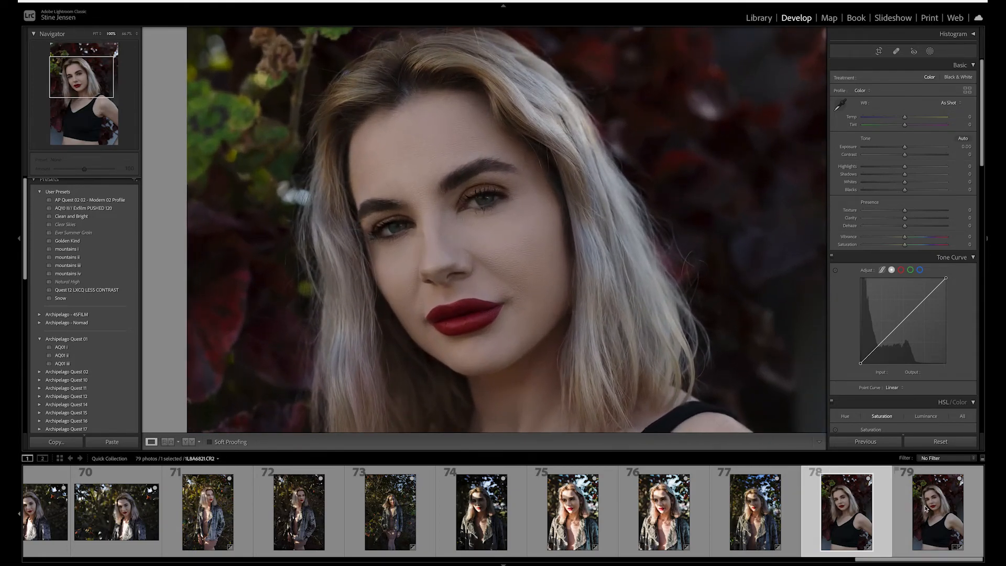
left_click(862, 504)
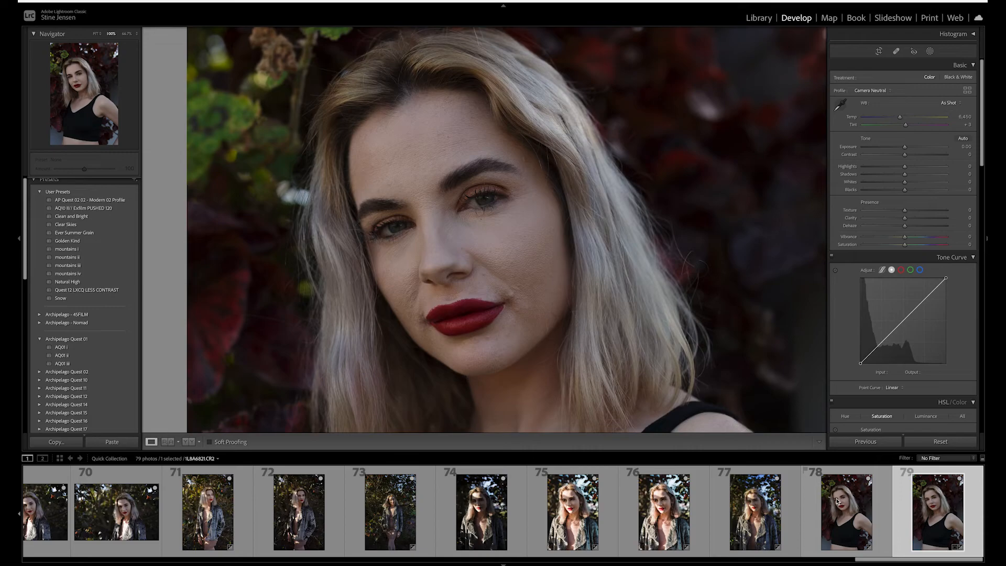
left_click(837, 500)
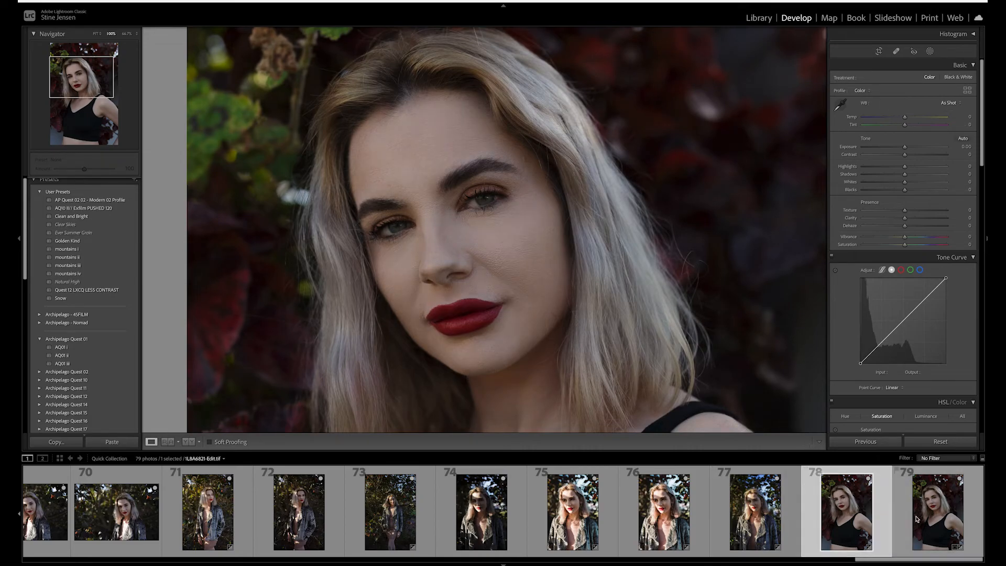
key("Right")
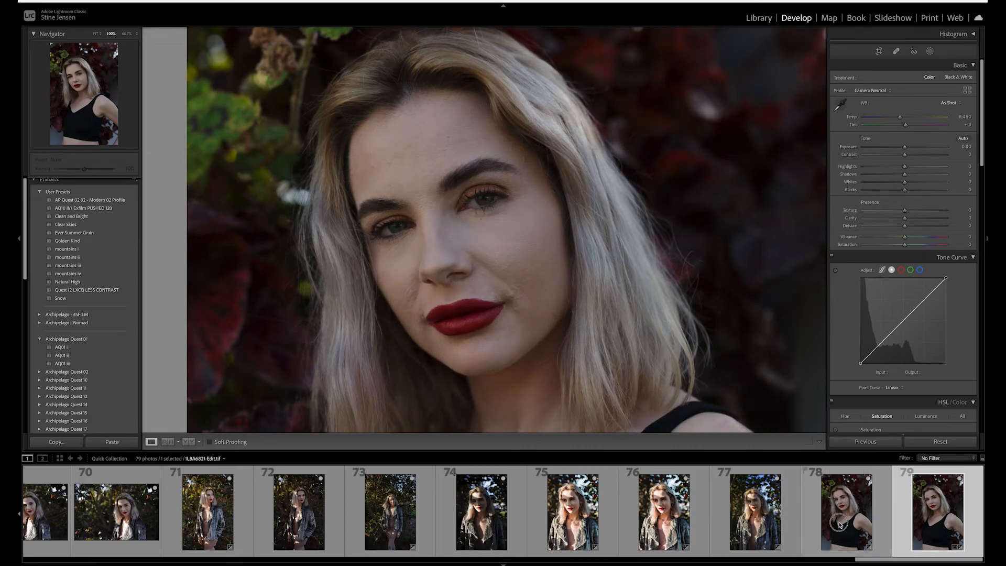
left_click(837, 521)
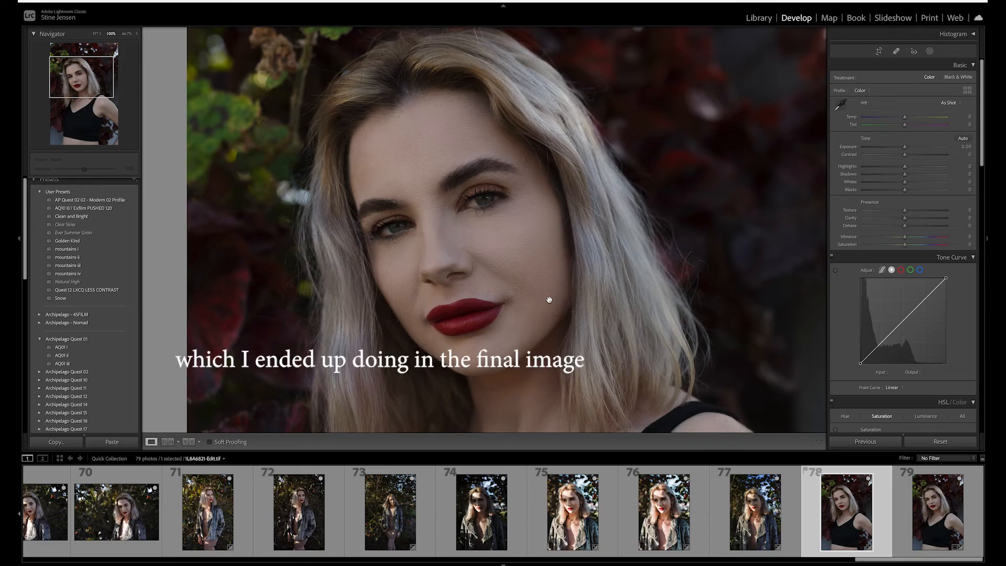
left_click(928, 510)
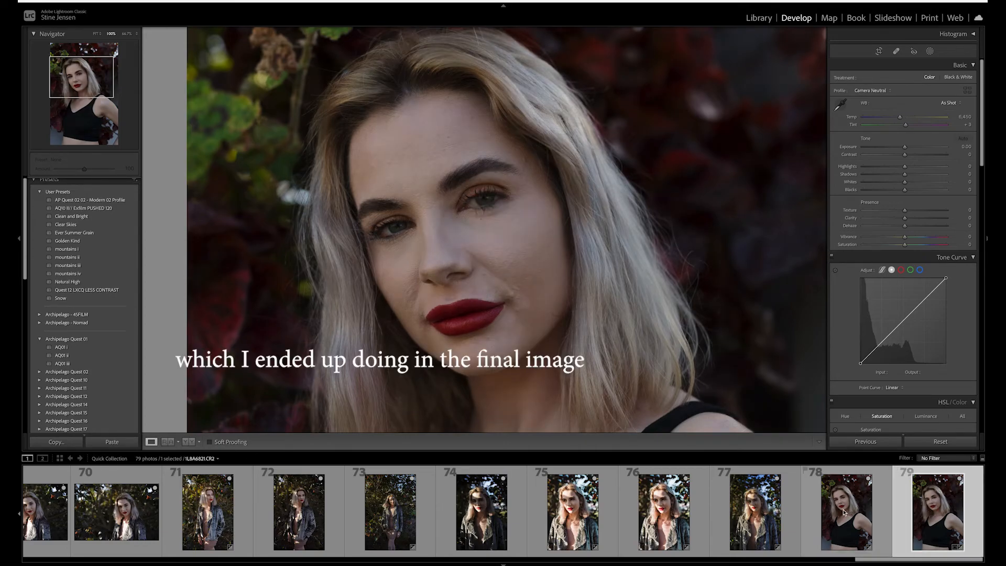
left_click(844, 512)
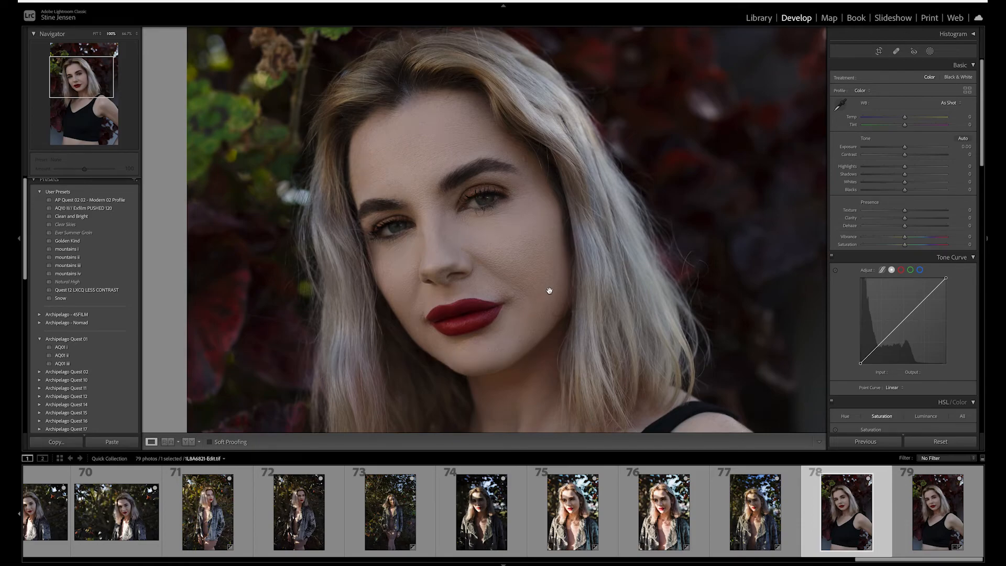
key("ctrl+minus")
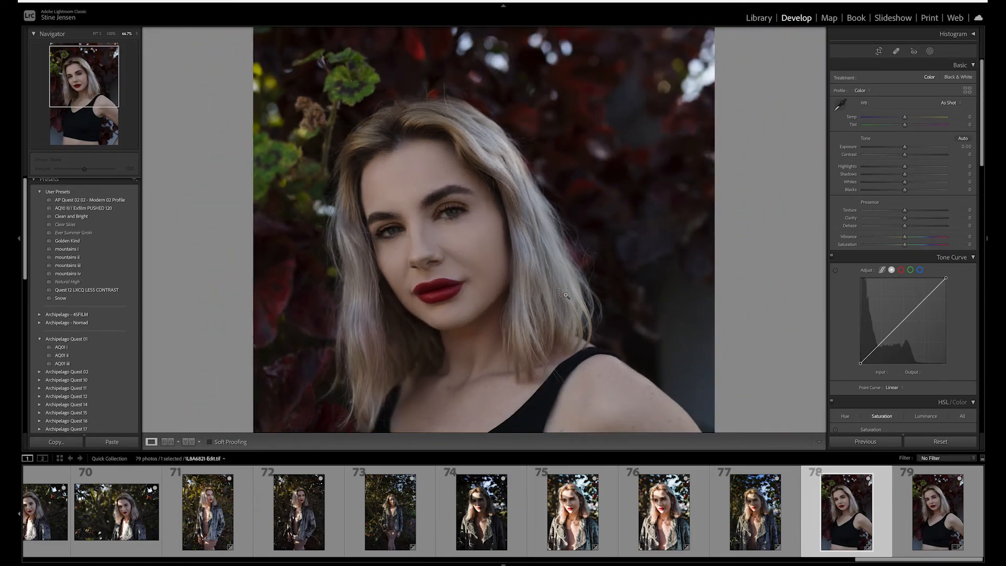
key("ctrl+minus")
key("ctrl+minus")
key("ctrl+equal")
key("ctrl+equal")
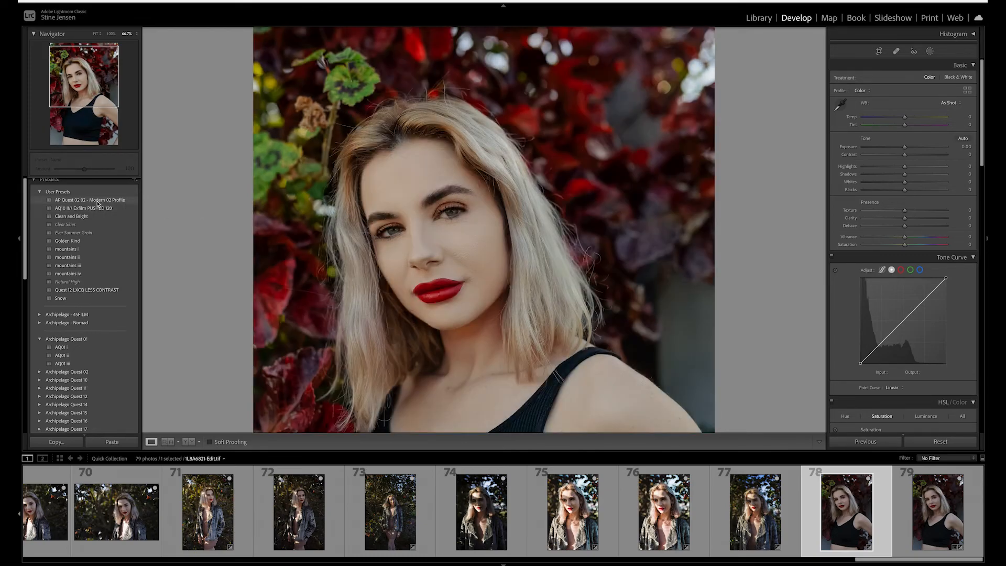
- Browse the filmstrip to preview other photos from the shoot, returning to the edited portrait
left_click(360, 236)
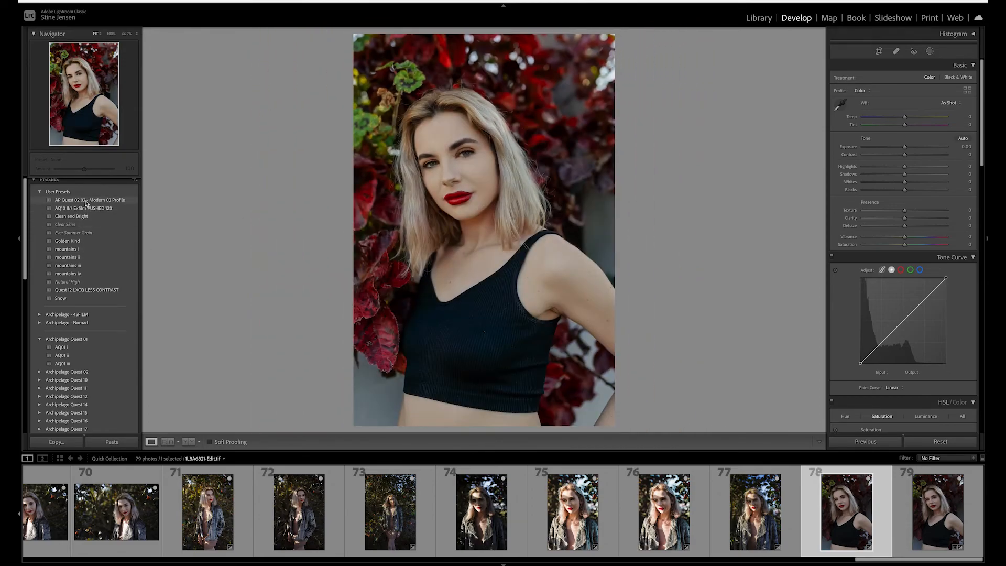
scroll(375, 505, "up", 6)
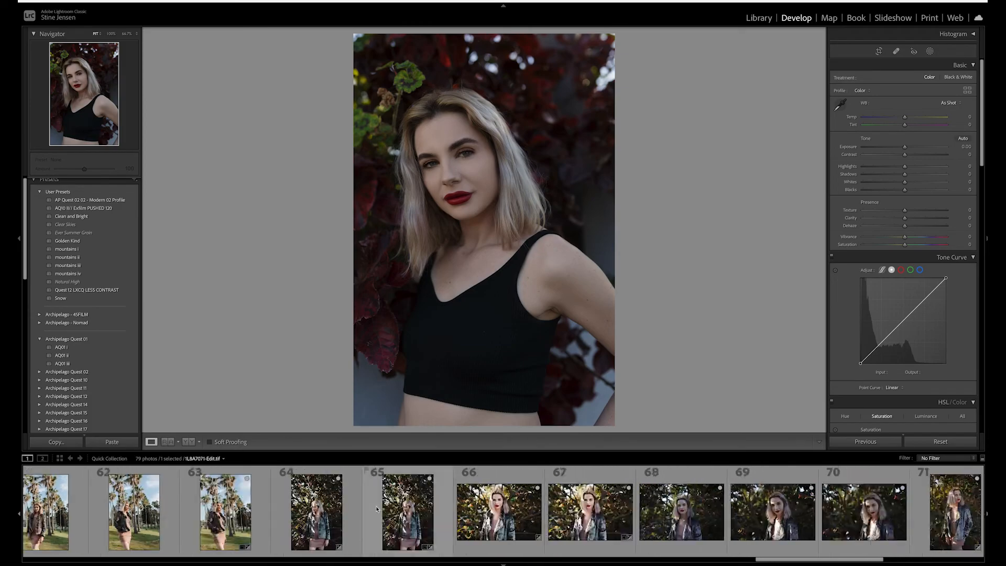
scroll(381, 507, "up", 15)
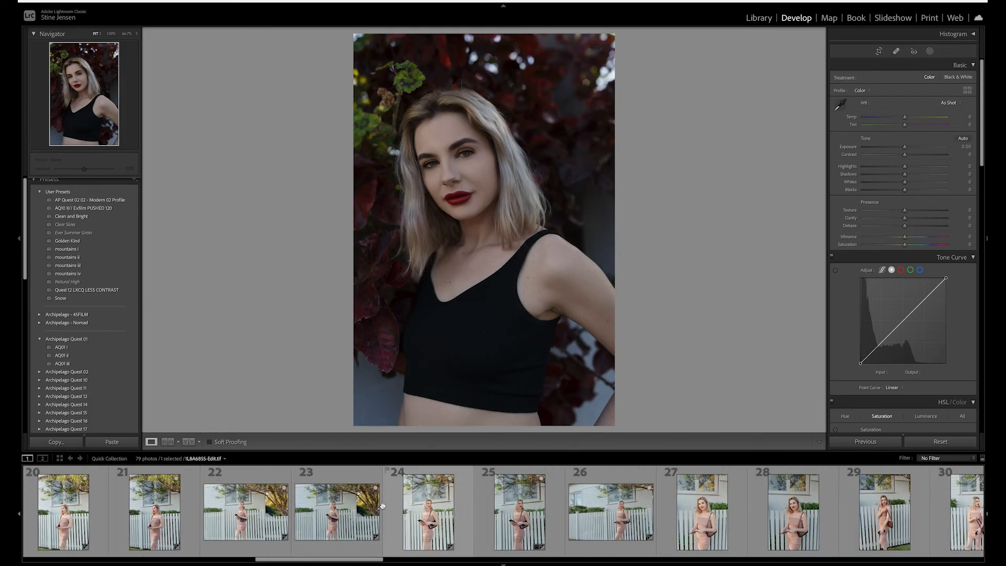
scroll(382, 508, "down", 2)
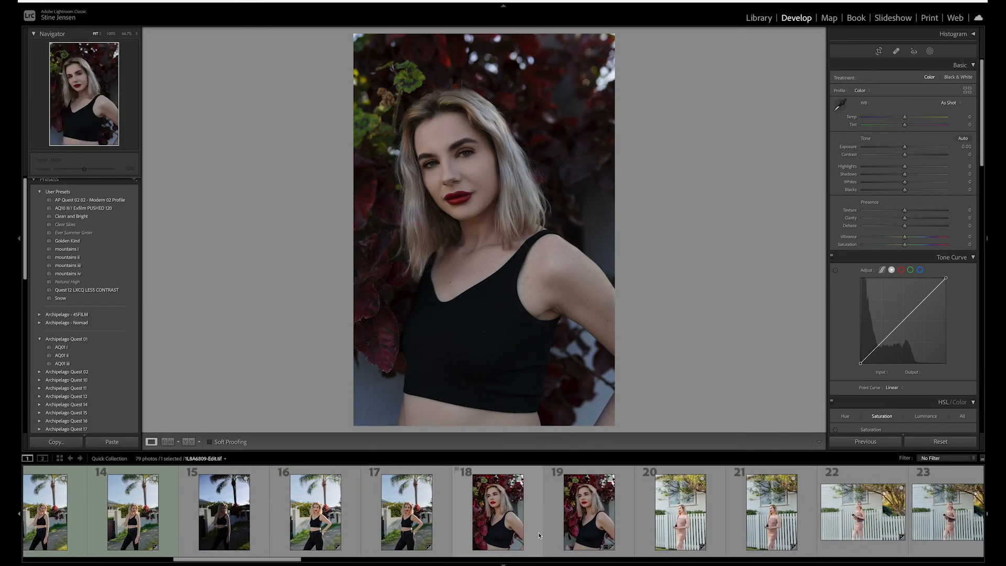
left_click(499, 521)
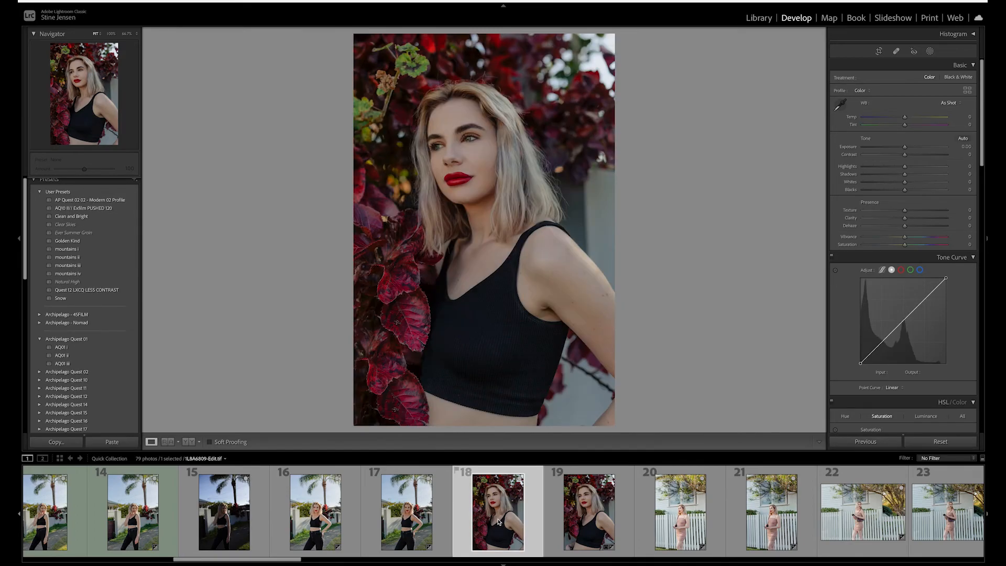
scroll(498, 522, "down", 10)
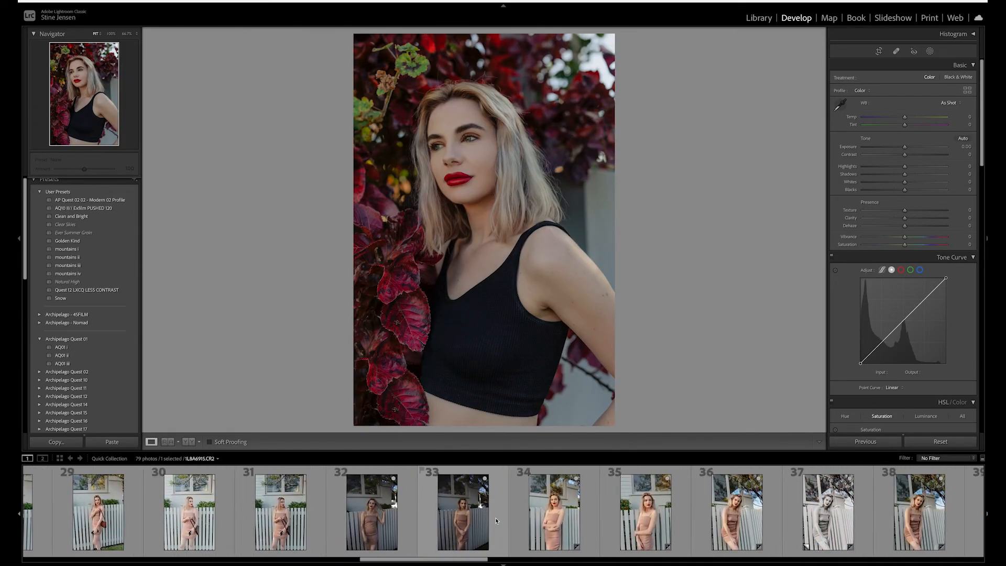
scroll(494, 520, "down", 13)
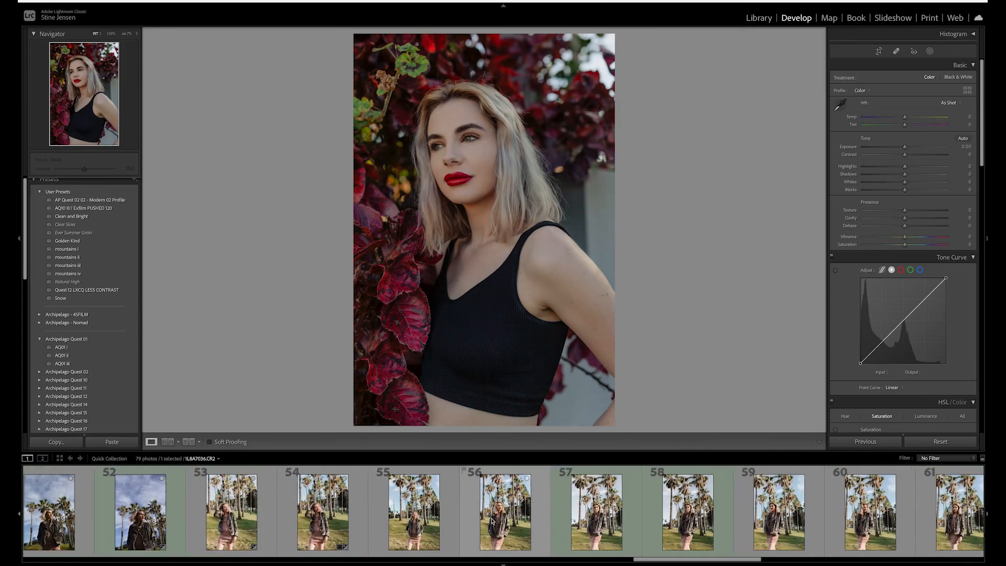
scroll(491, 520, "down", 5)
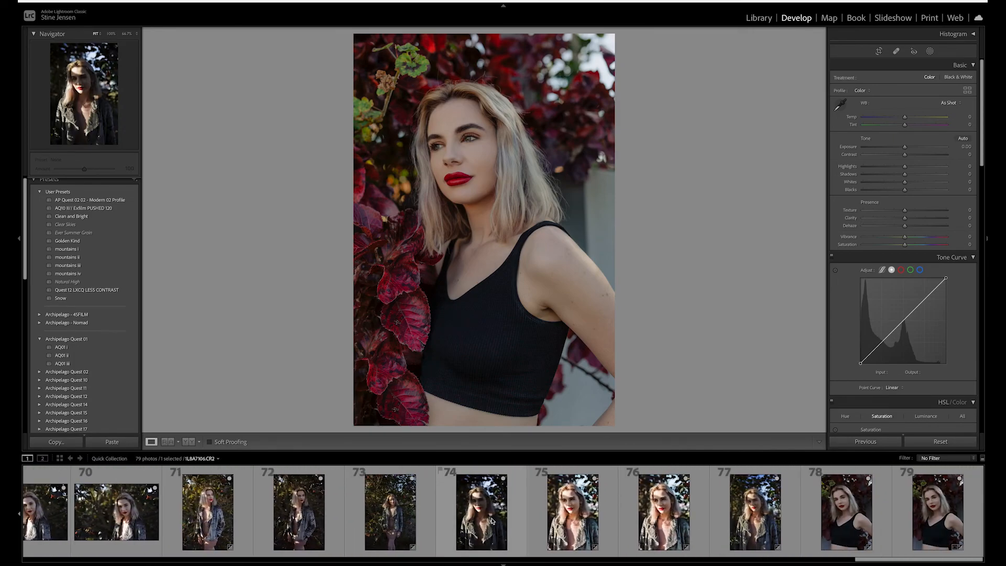
left_click(844, 518)
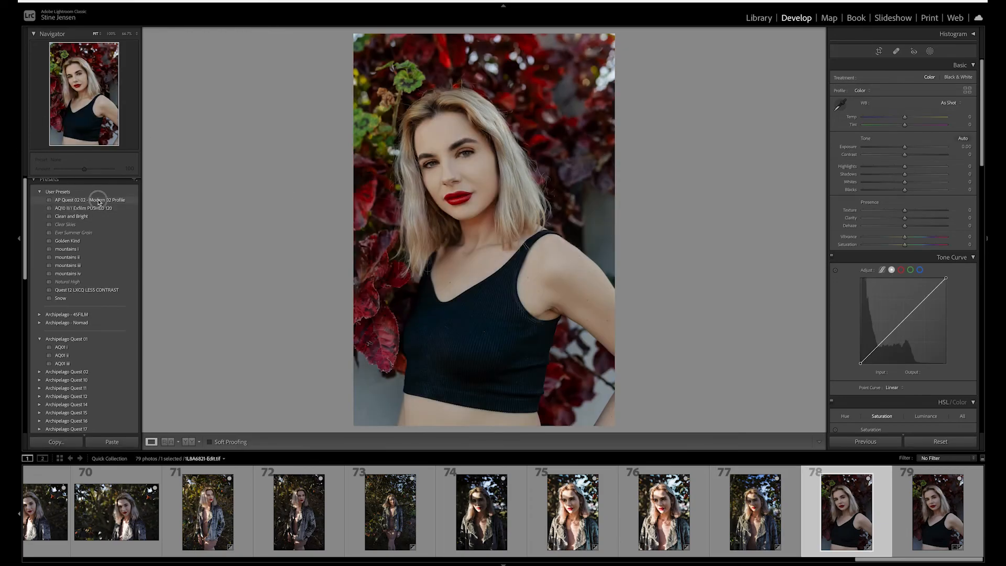
- Apply the AP Quest 02 02 - Modern 02 Profile preset to the edited portrait and cool the Temp to -11
left_click(99, 201)
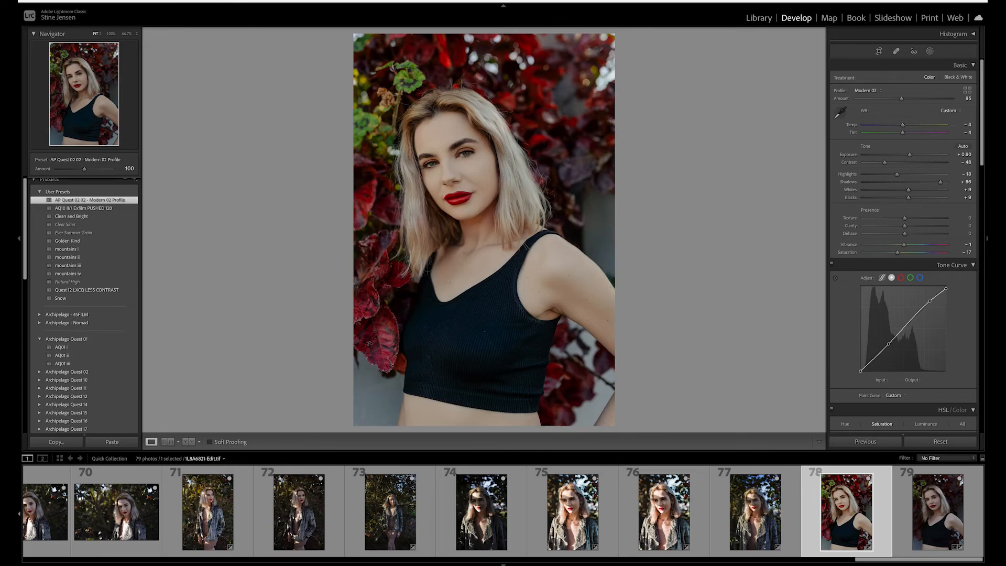
left_click_drag(903, 125, 899, 127)
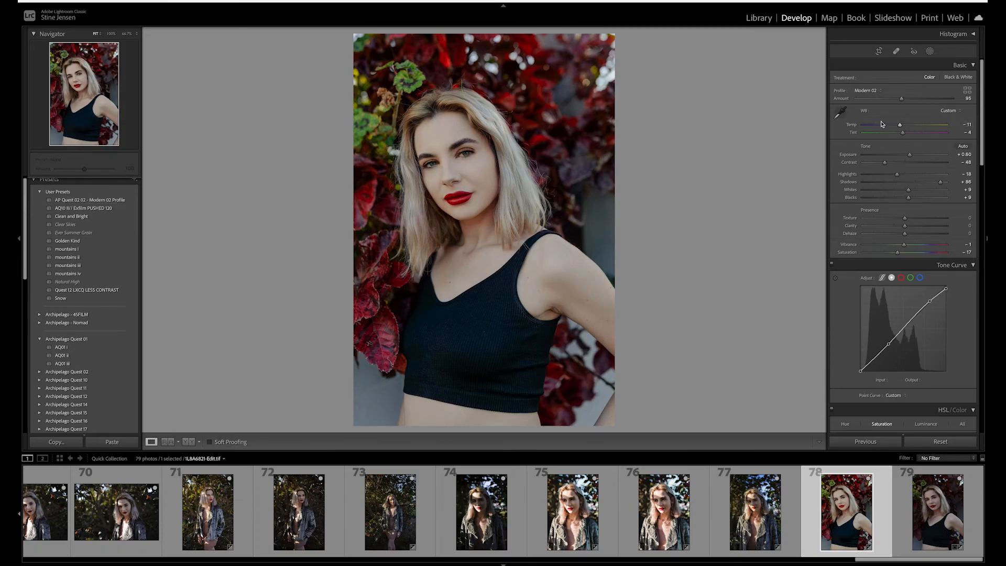
- Lower the Exposure to +0.45 and the Highlights to -42 for the portrait
key("ctrl+equal")
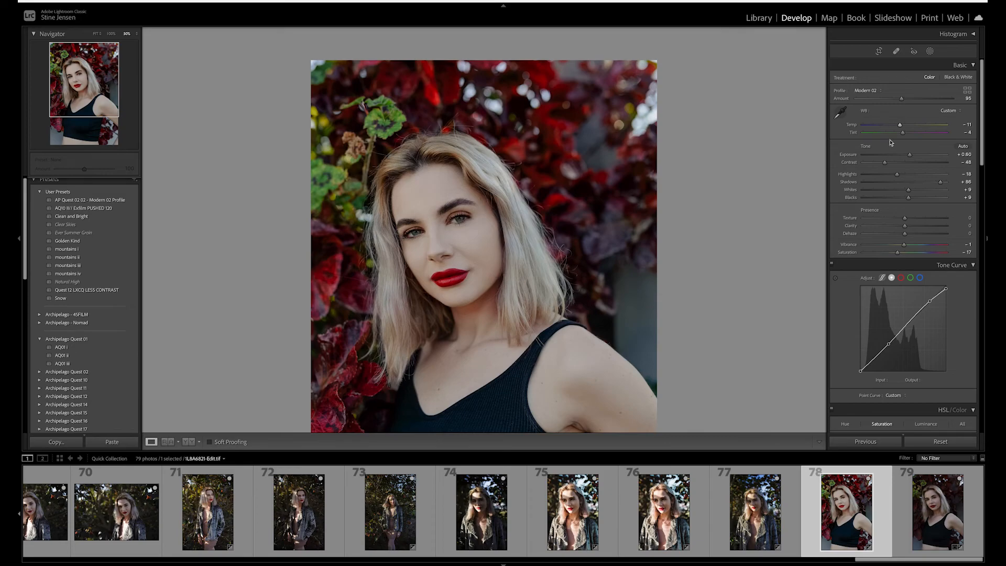
left_click_drag(910, 157, 908, 157)
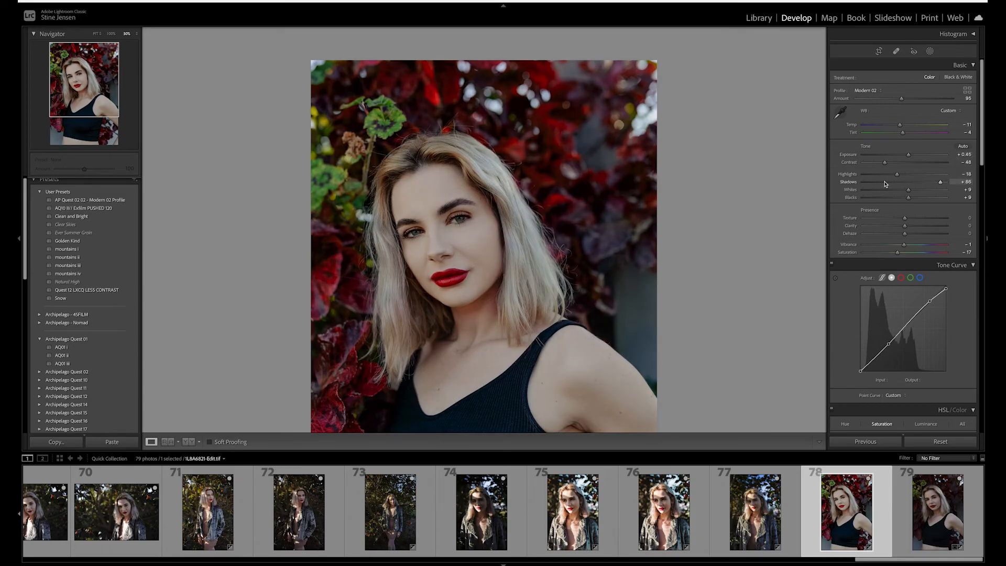
left_click(897, 175)
left_click_drag(897, 176, 887, 178)
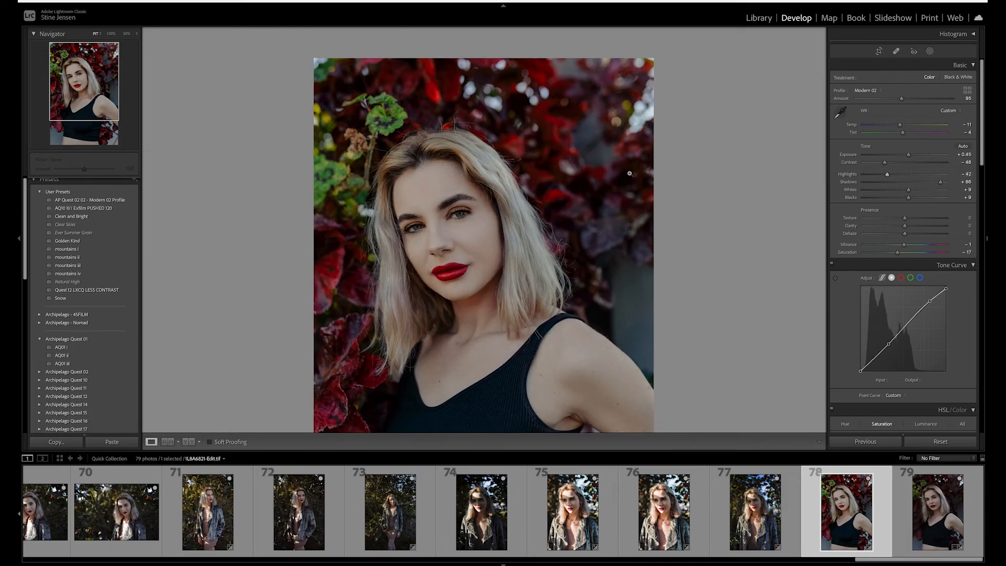
left_click(607, 175)
key("XF86MonBrightnessUp")
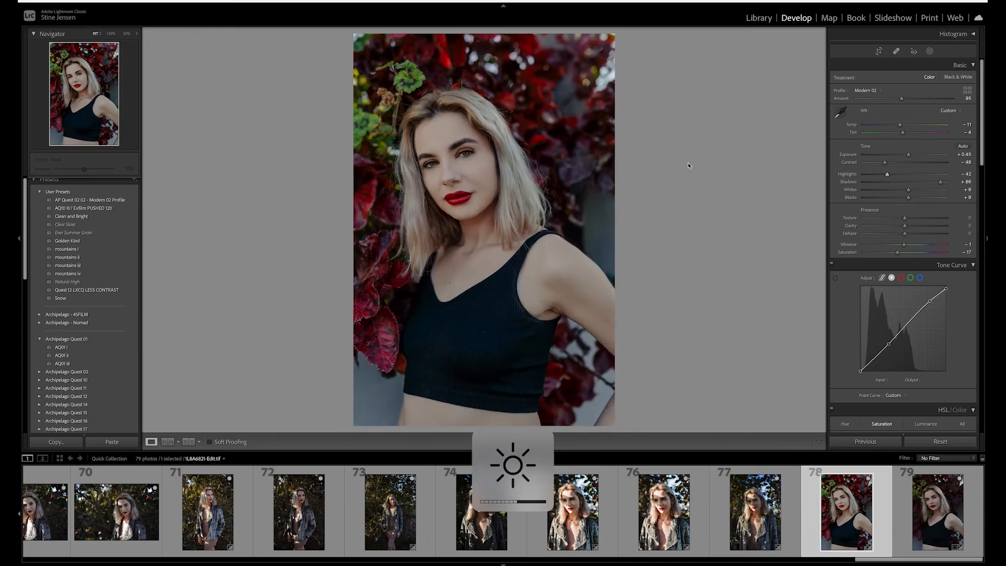
left_click(687, 162)
left_click(687, 162)
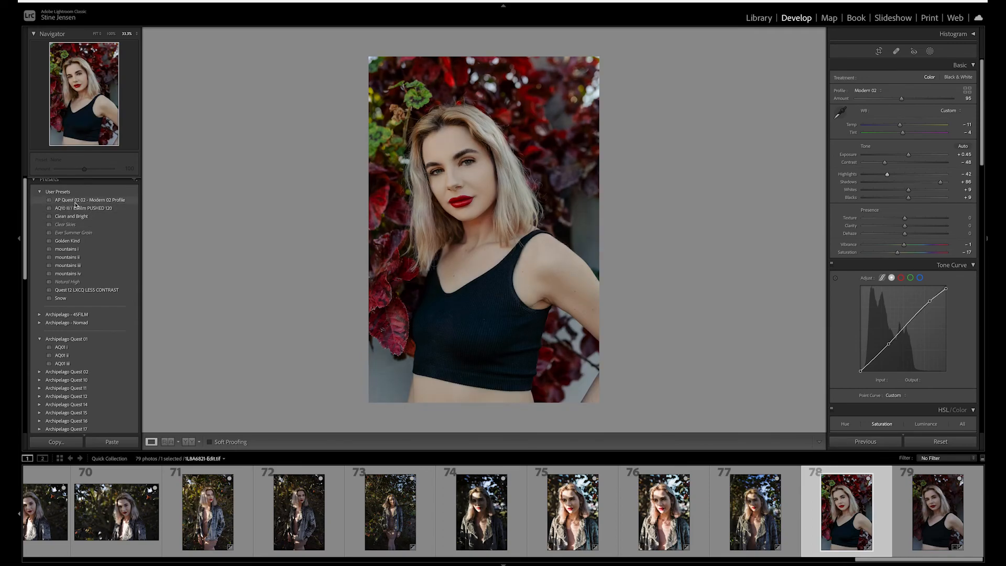
- Expand and collapse the Archipelago Quest 01 and Quest 02 preset groups to browse their presets
left_click(39, 339)
left_click(40, 348)
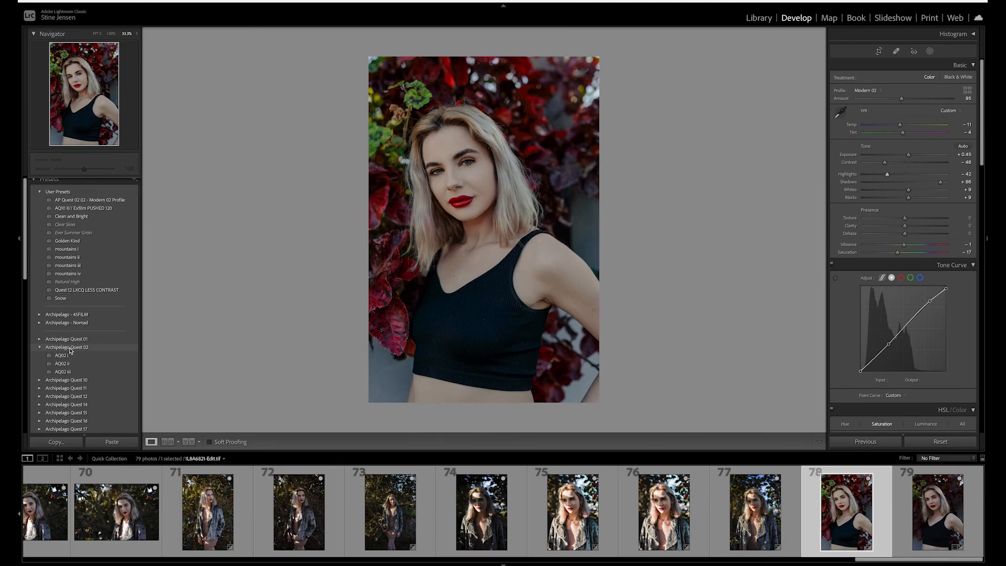
left_click(41, 348)
left_click(40, 348)
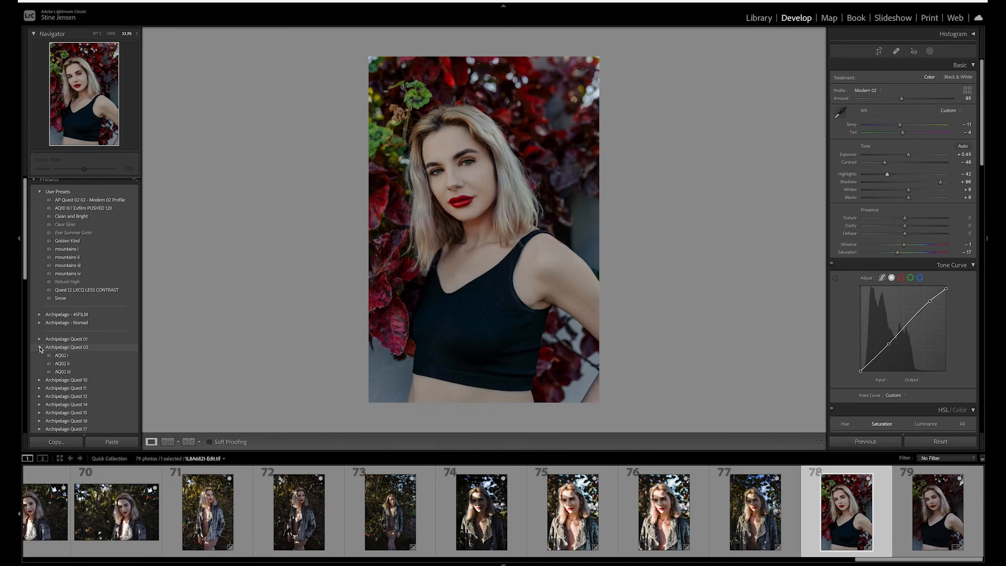
left_click(40, 348)
key("ctrl+equal")
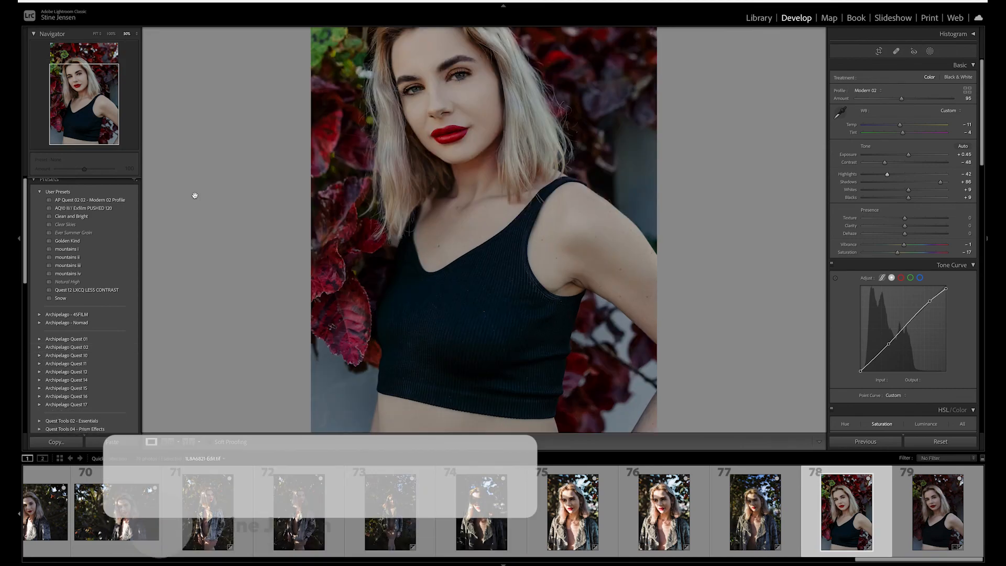